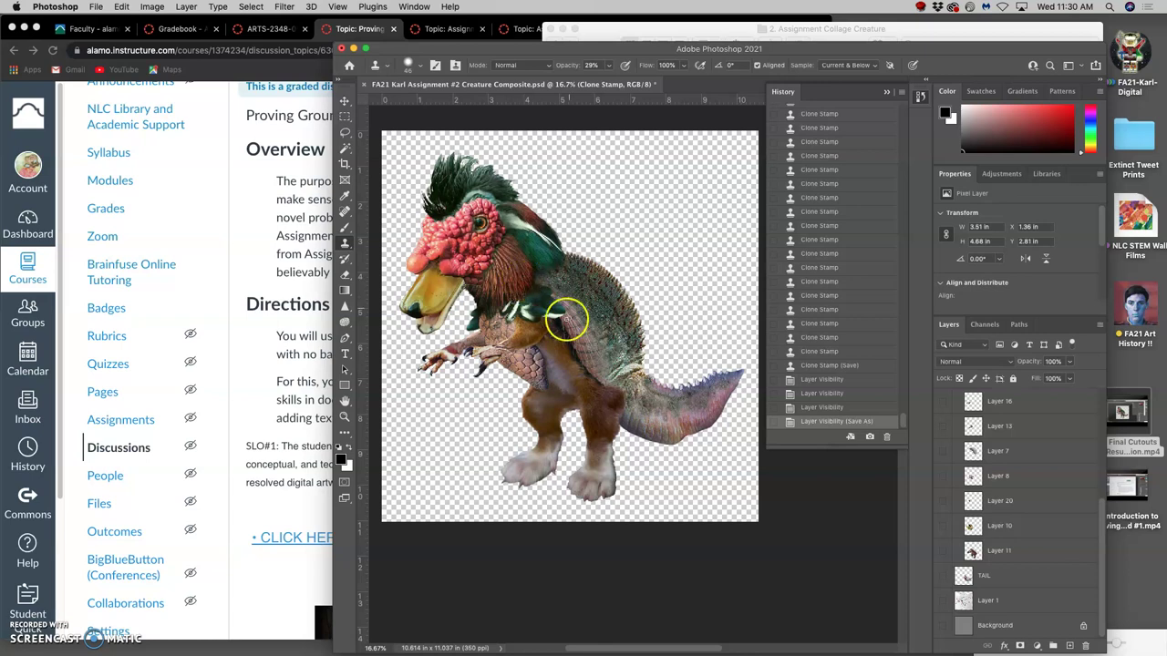
- Bring the Collage Creature folder forward and select Creature Composite copy.png
left_click(959, 32)
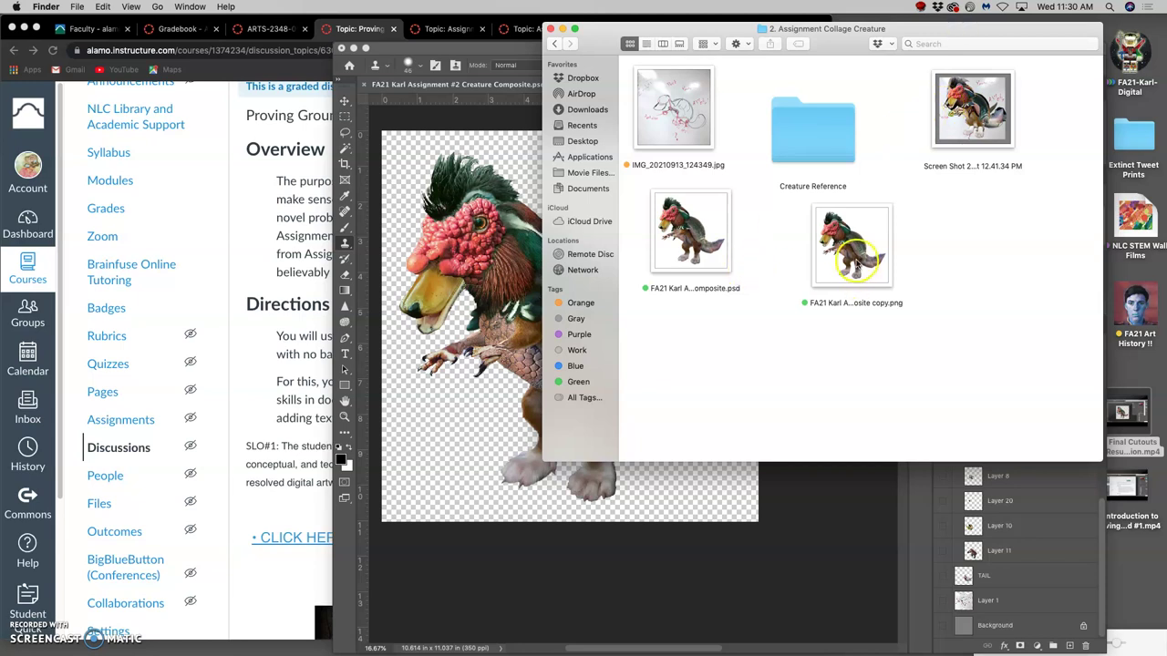
left_click(856, 259)
- Open Creature Composite copy.png in Preview and show it at Actual Size
double_click(856, 260)
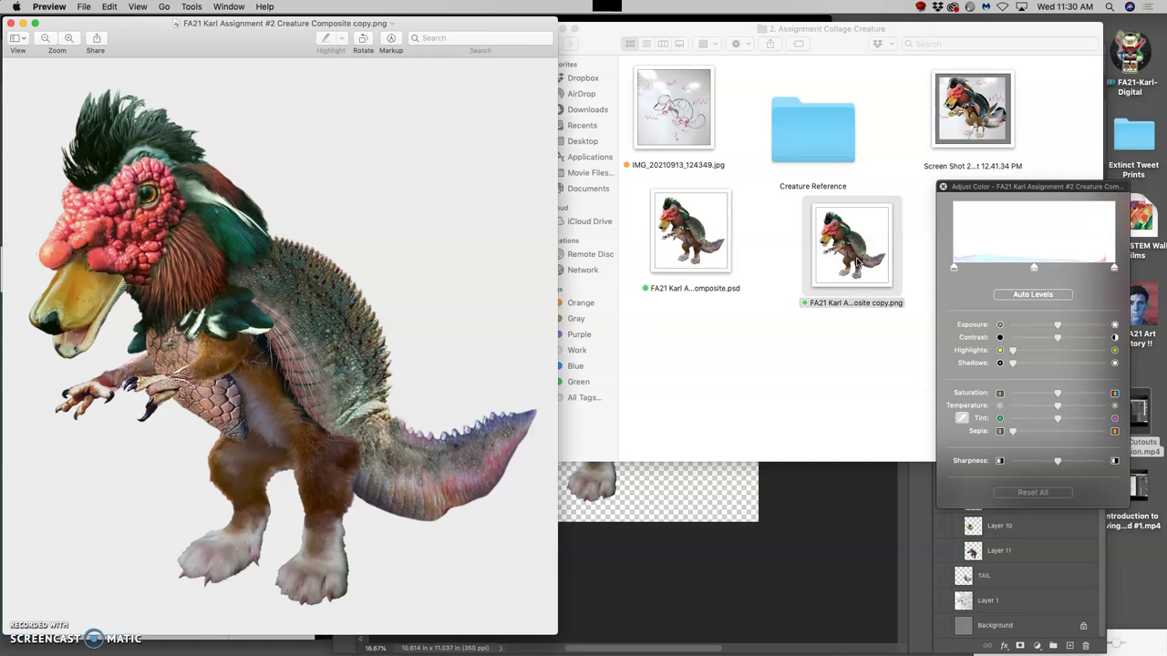
left_click_drag(184, 57, 268, 56)
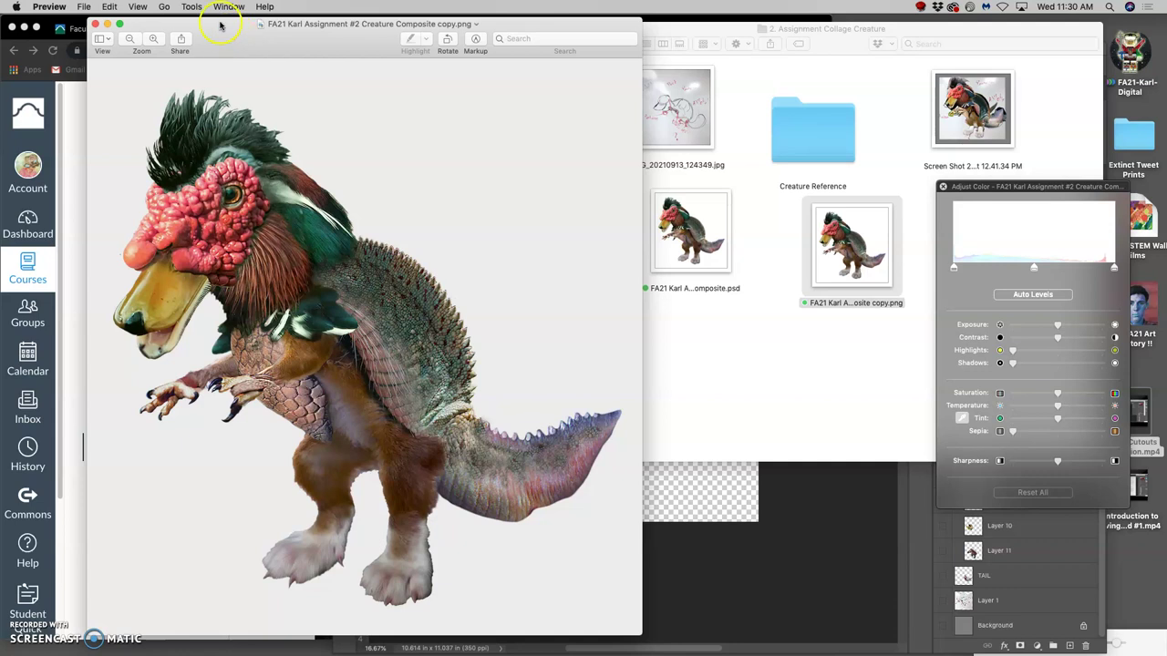
left_click(141, 8)
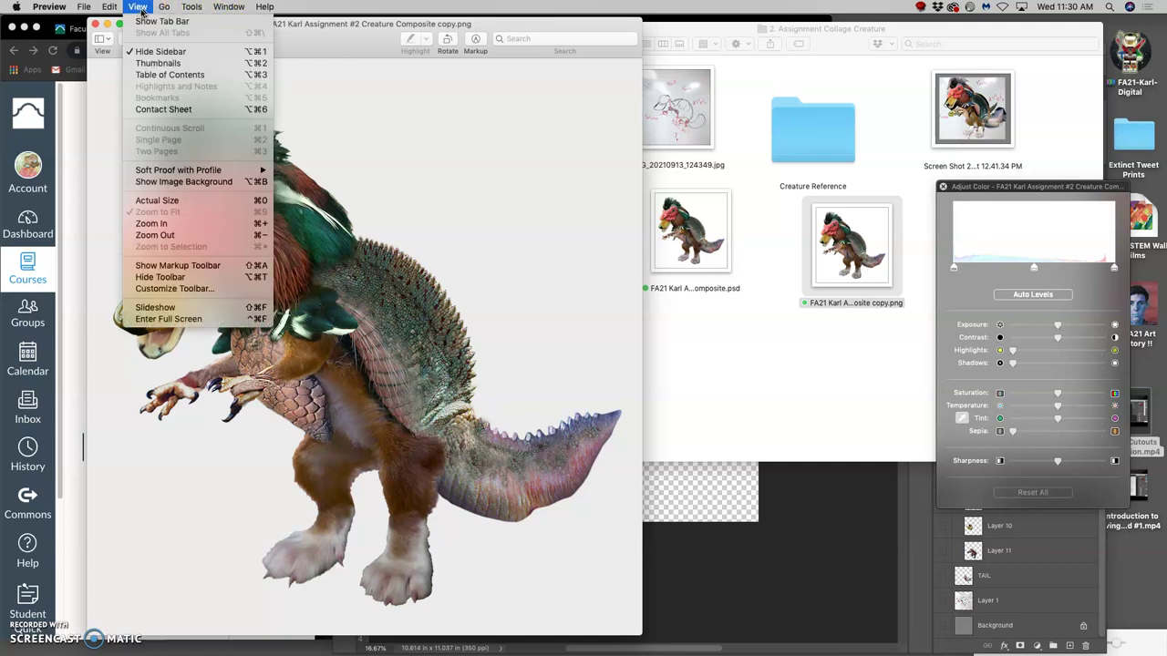
left_click(152, 201)
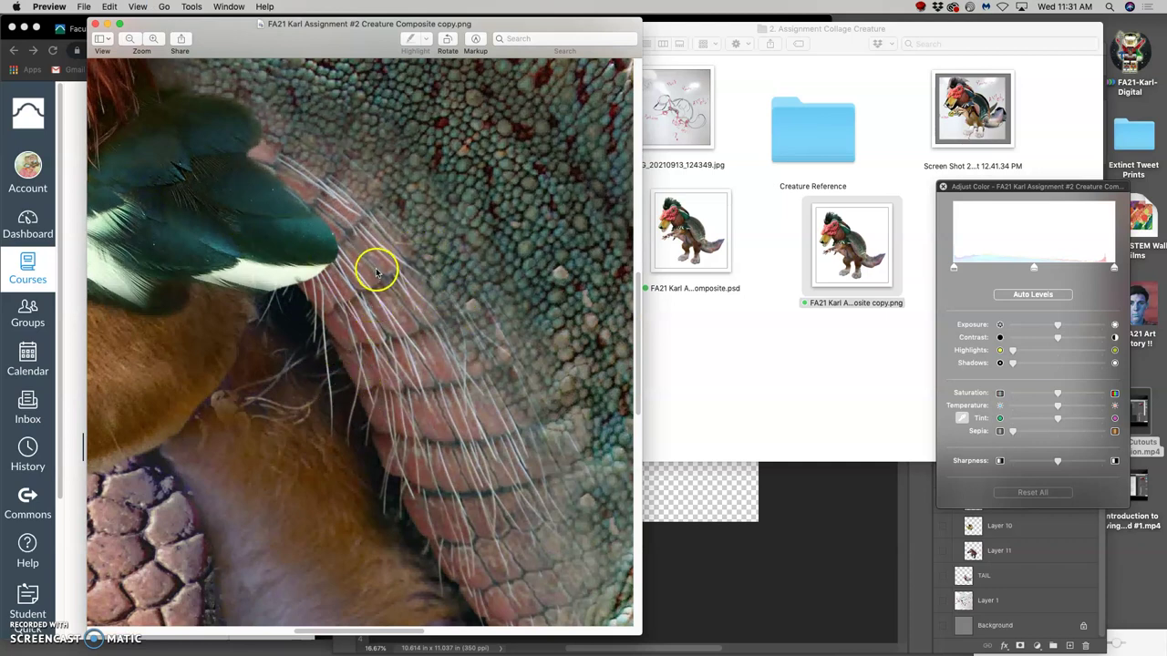
- Scroll around the full-resolution creature image to inspect its details
scroll(419, 418, "down", 10)
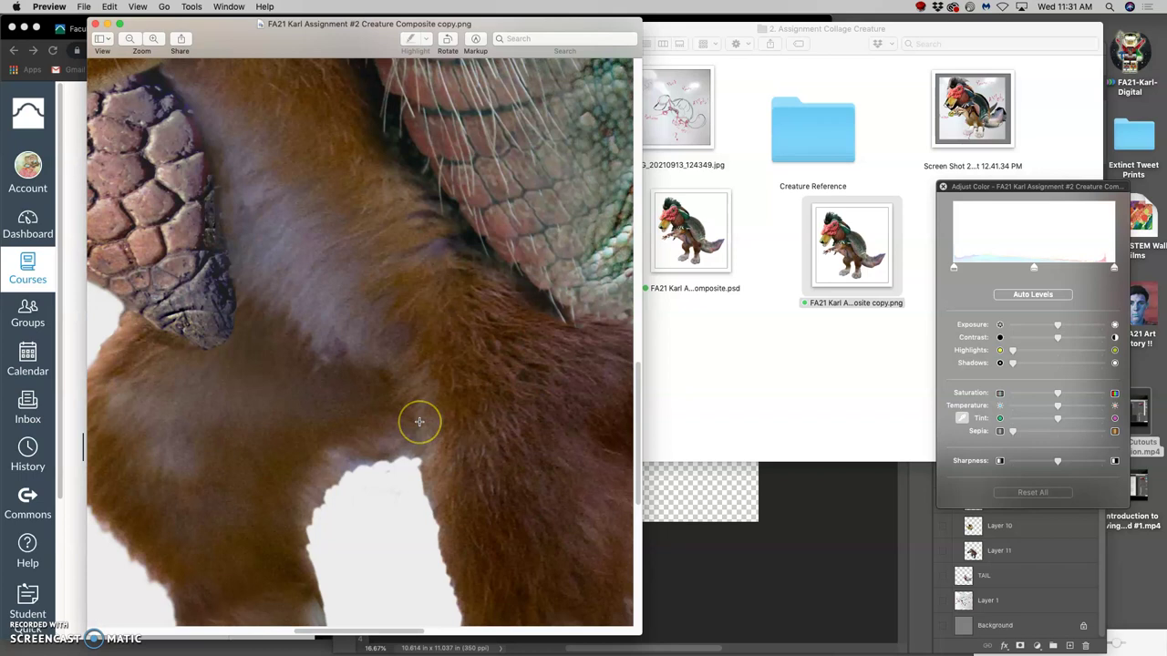
scroll(419, 421, "down", 15)
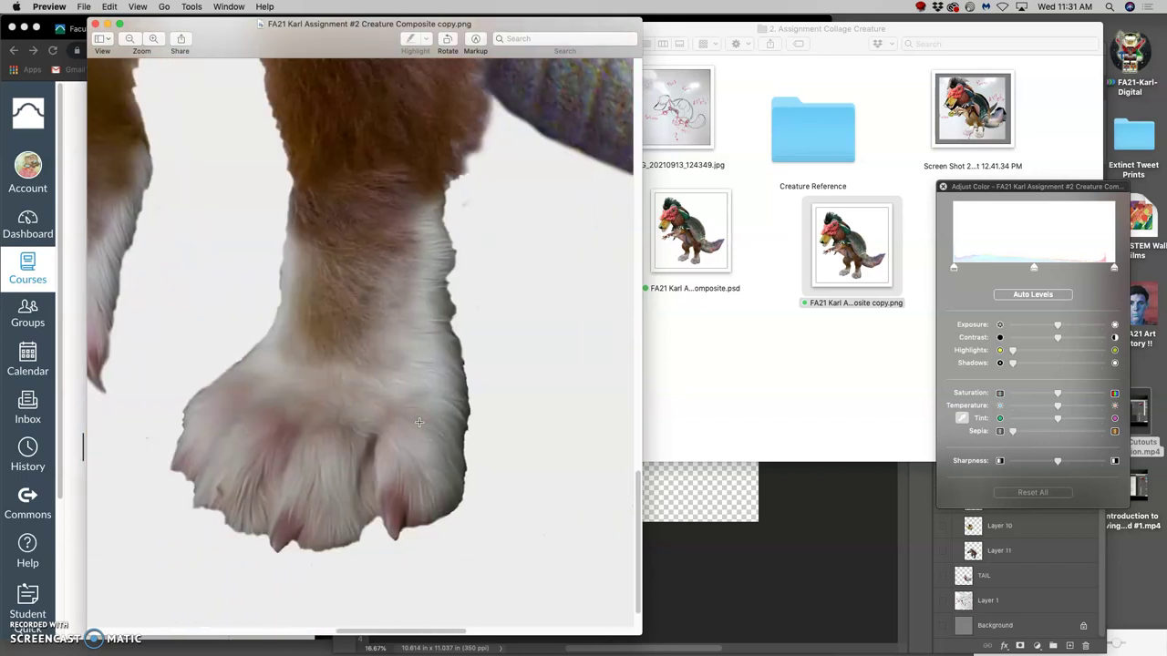
scroll(419, 421, "up", 10)
scroll(419, 422, "right", 5)
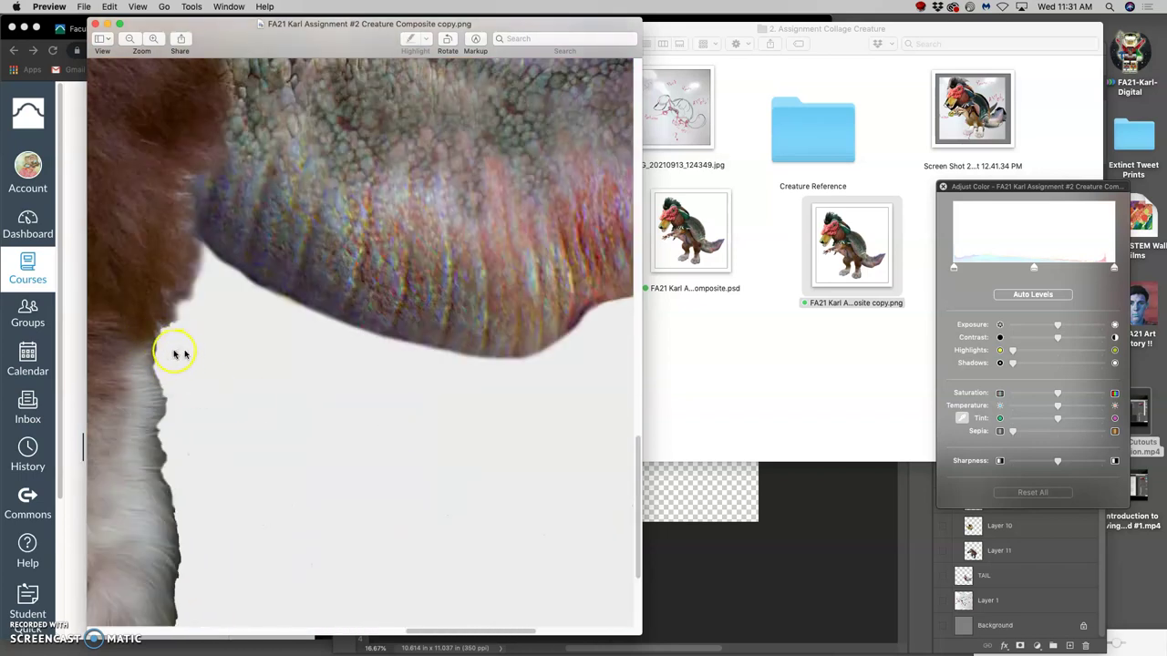
scroll(316, 361, "up", 7)
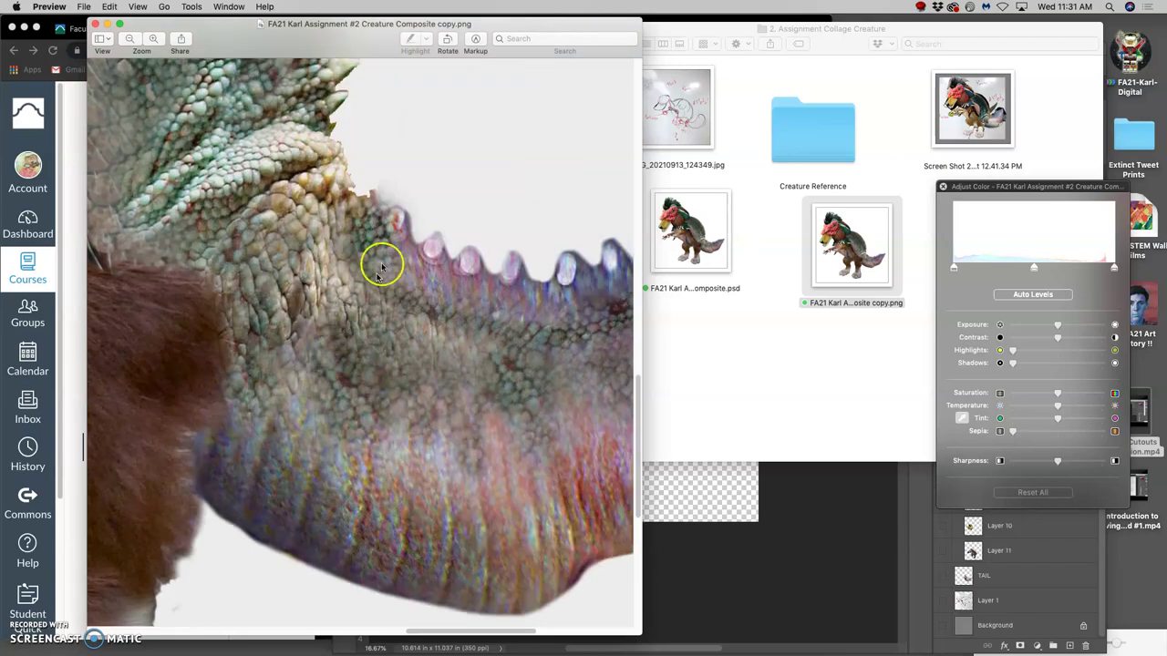
scroll(374, 194, "up", 10)
scroll(373, 194, "left", 8)
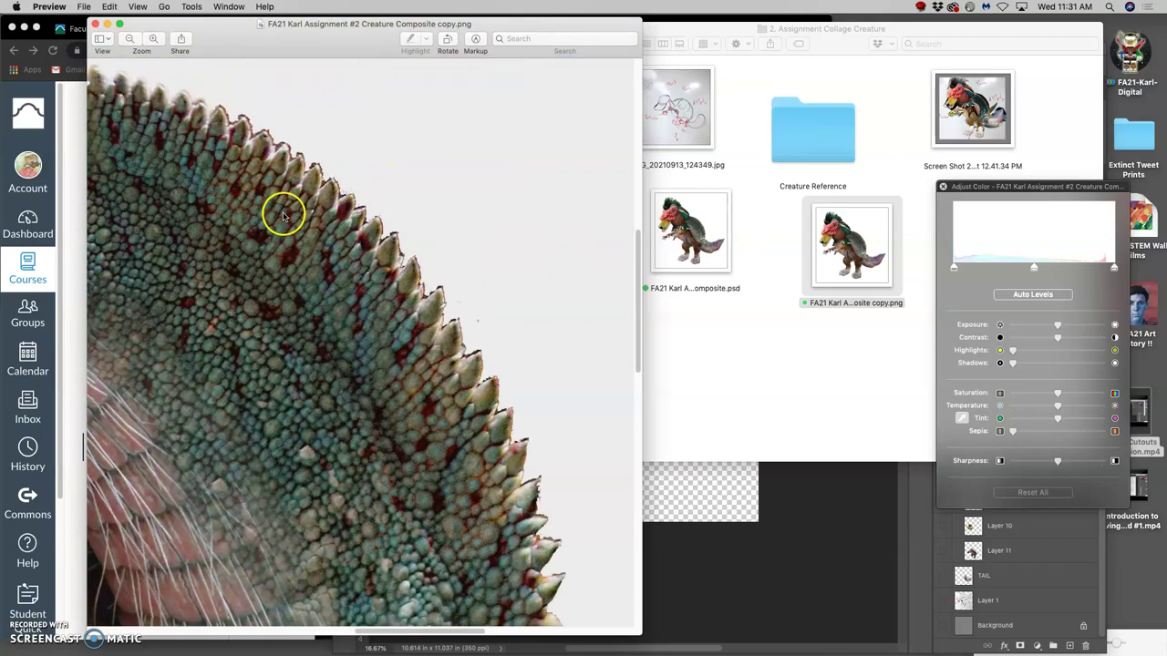
scroll(282, 212, "left", 10)
scroll(283, 213, "up", 5)
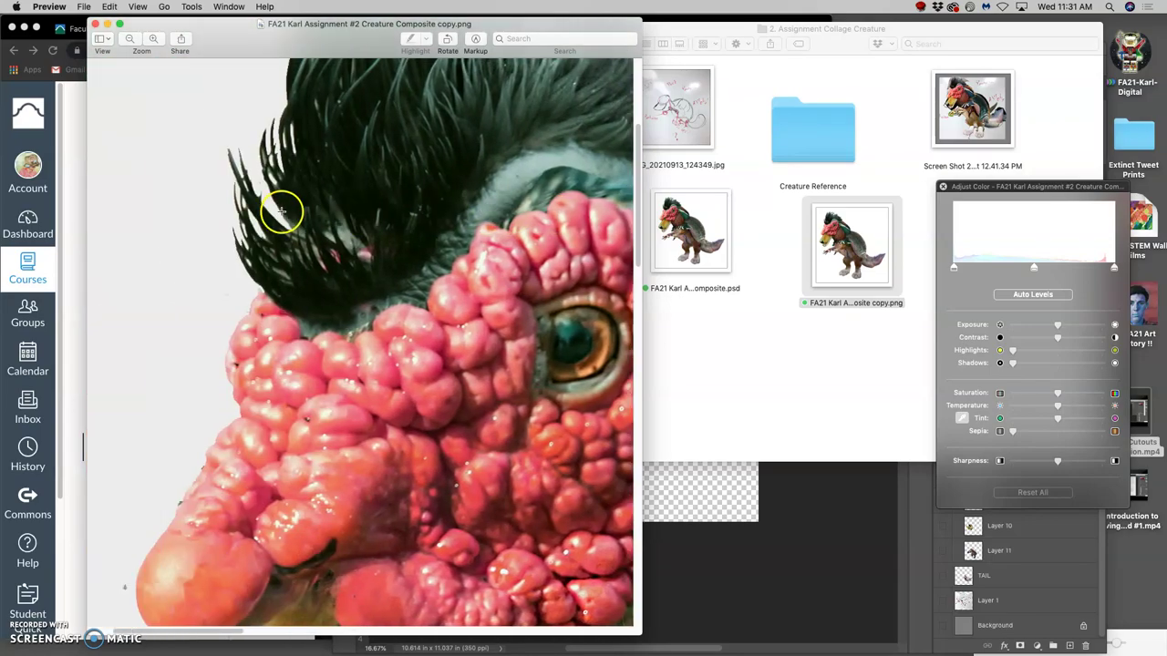
scroll(283, 212, "down", 10)
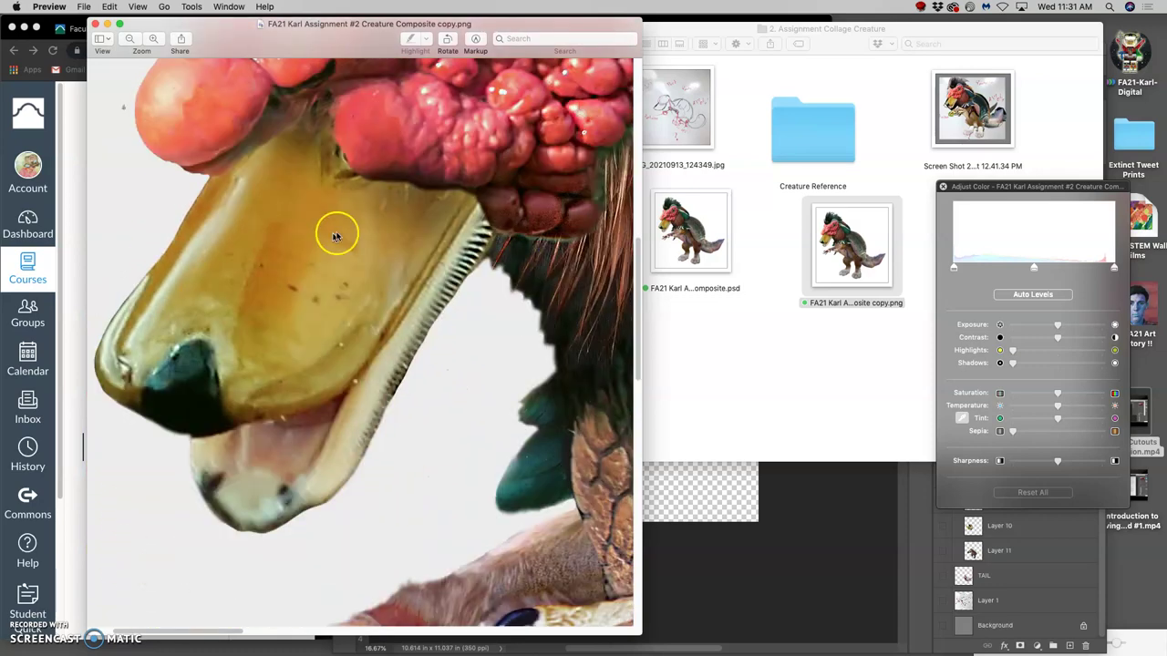
scroll(351, 269, "down", 10)
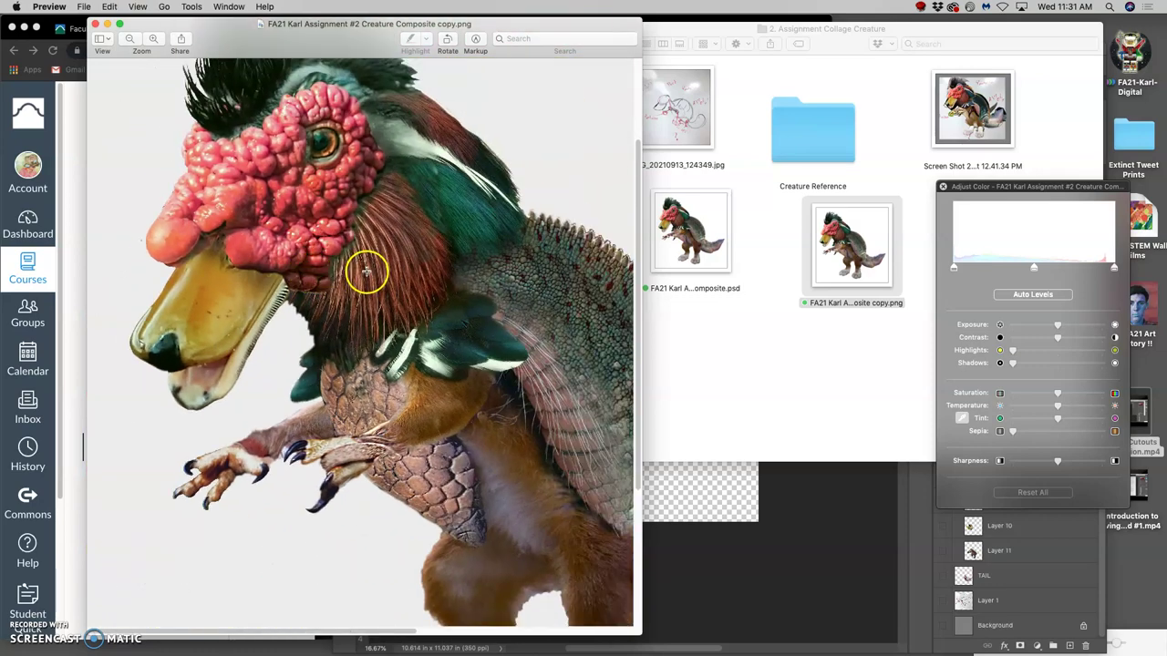
scroll(392, 274, "down", 5)
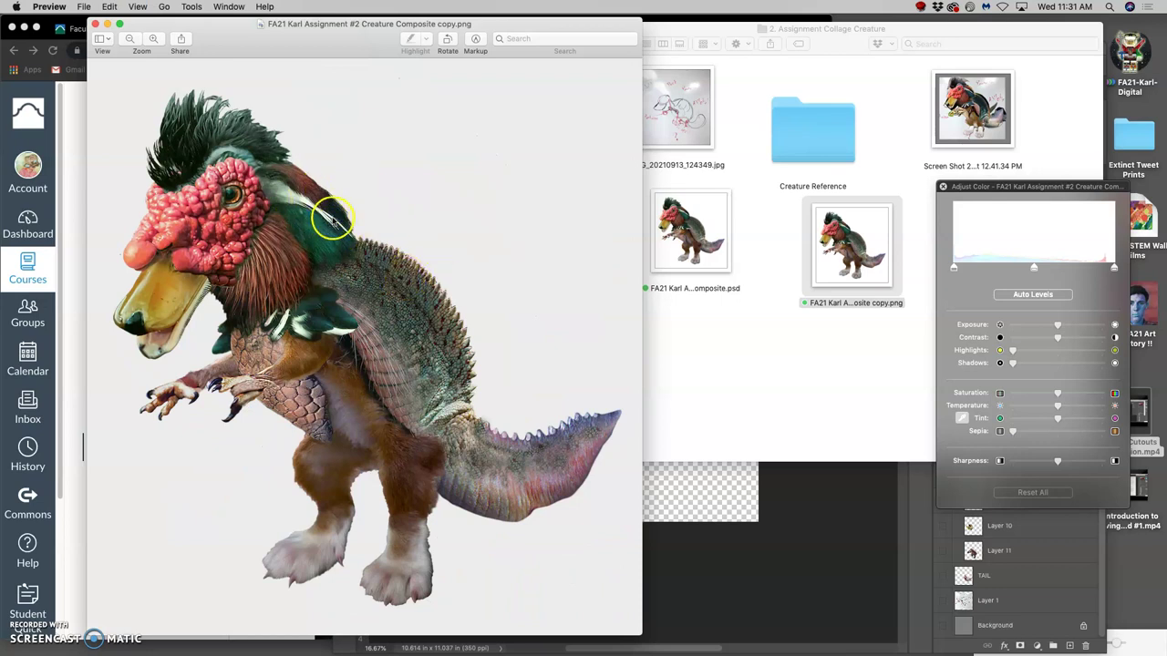
- Close the PNG preview, then save and close the creature composite PSD in Photoshop
left_click(92, 24)
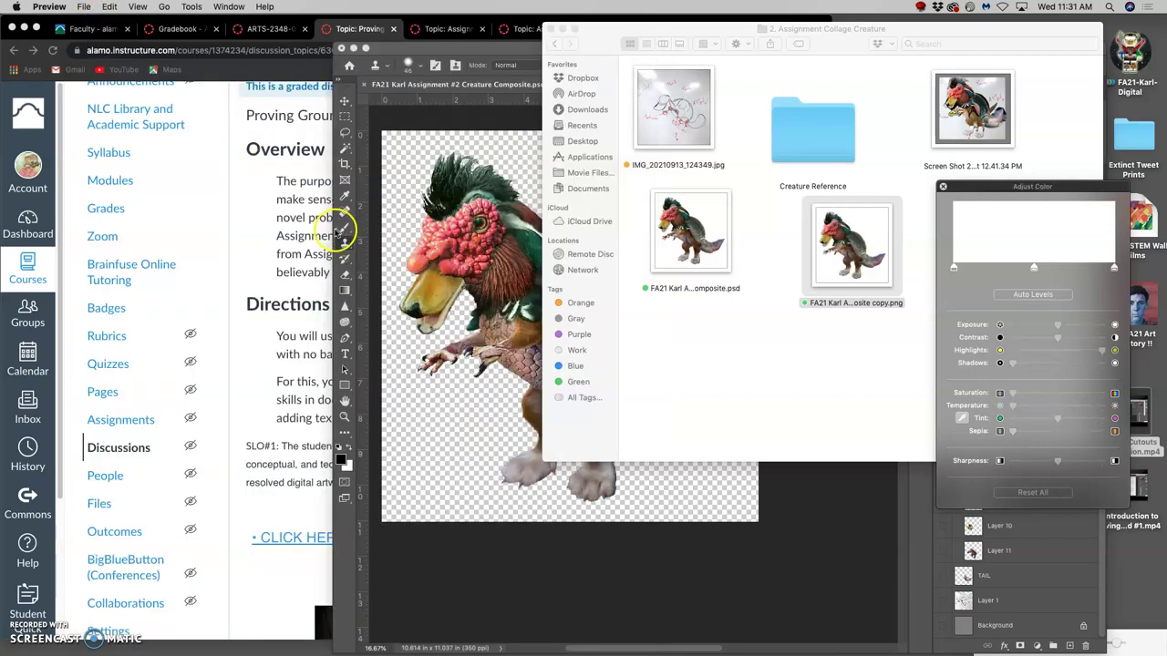
left_click(731, 127)
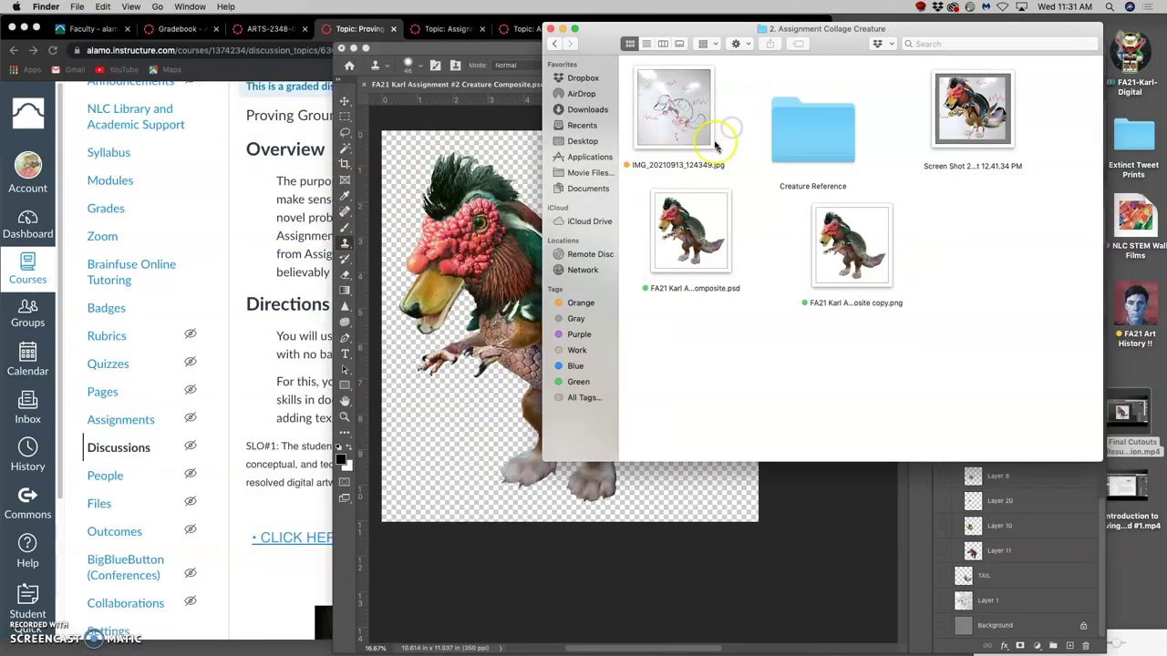
left_click(392, 107)
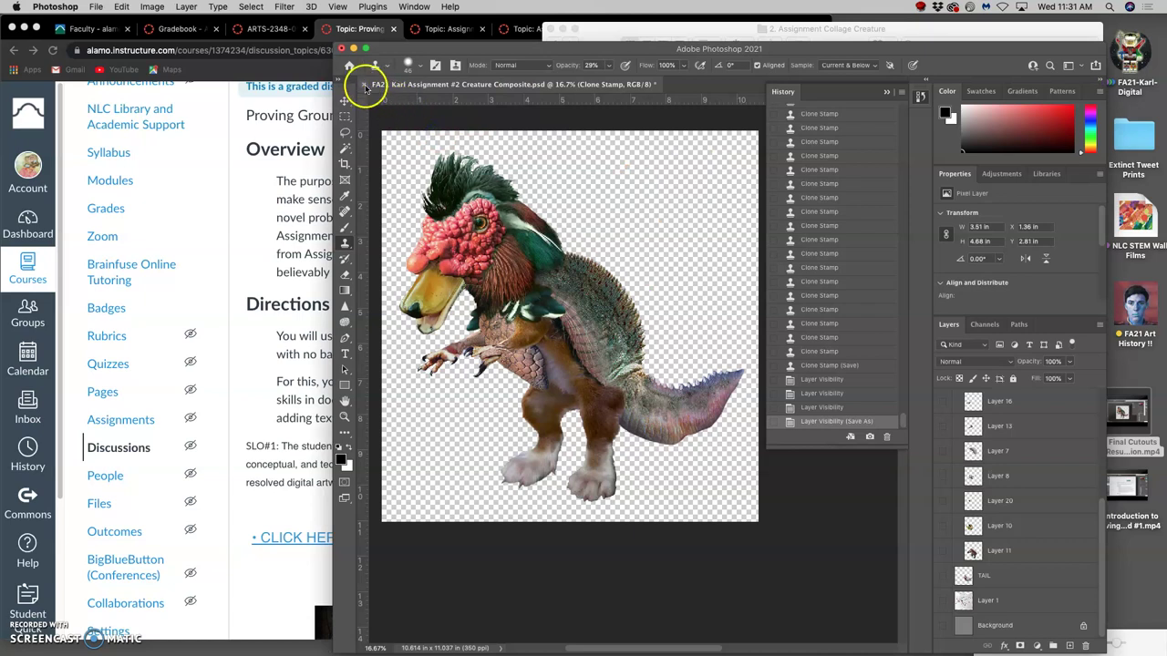
left_click(364, 85)
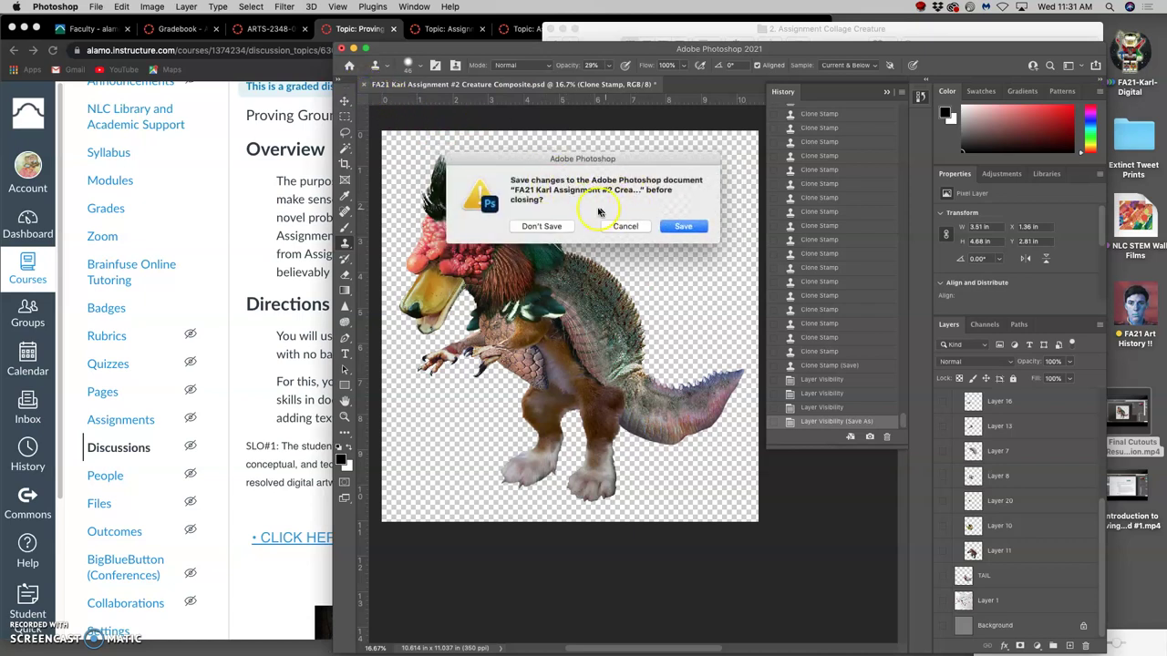
left_click(675, 228)
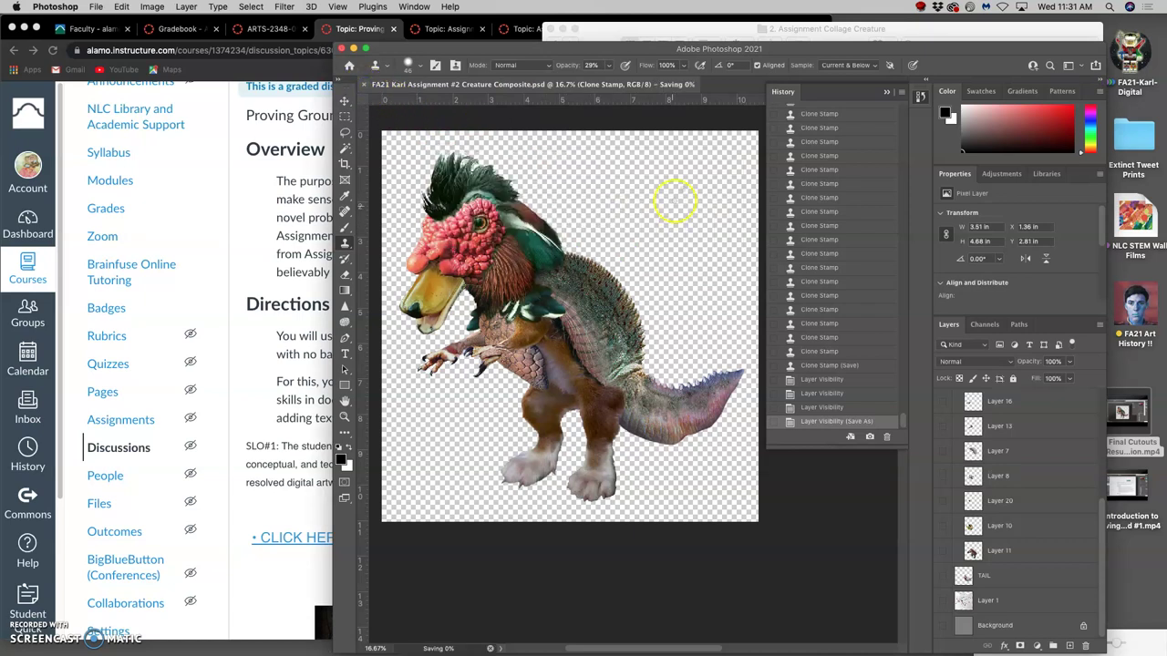
left_click(716, 27)
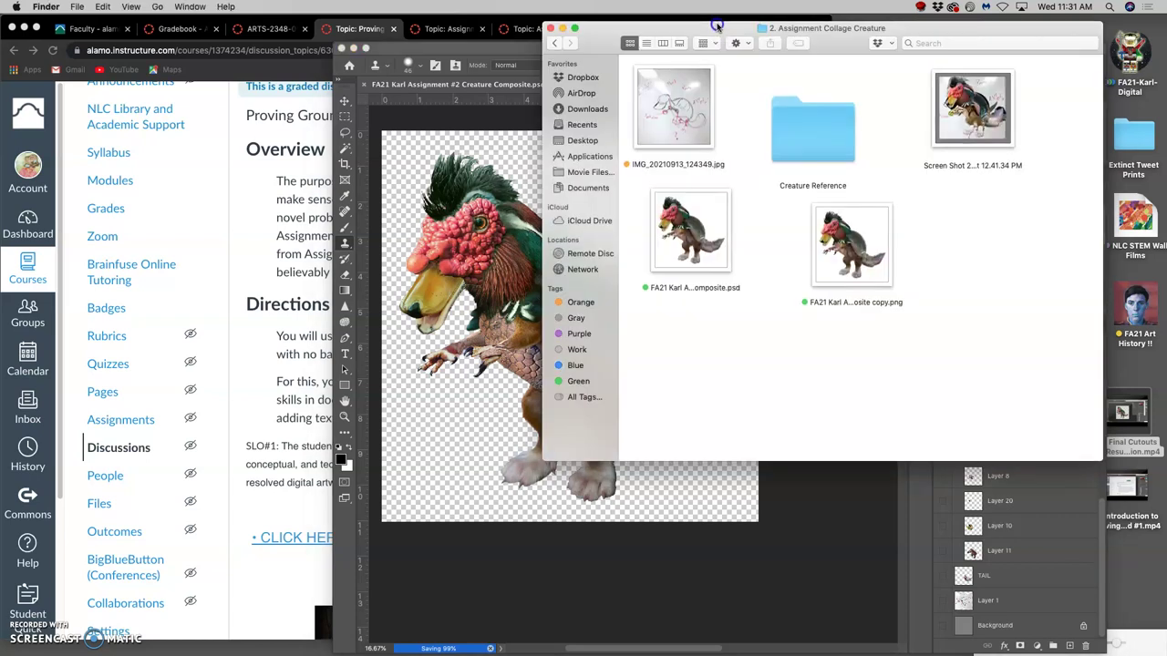
- Give Creature Composite copy.png an orange tag in Finder
left_click(847, 304)
right_click(839, 307)
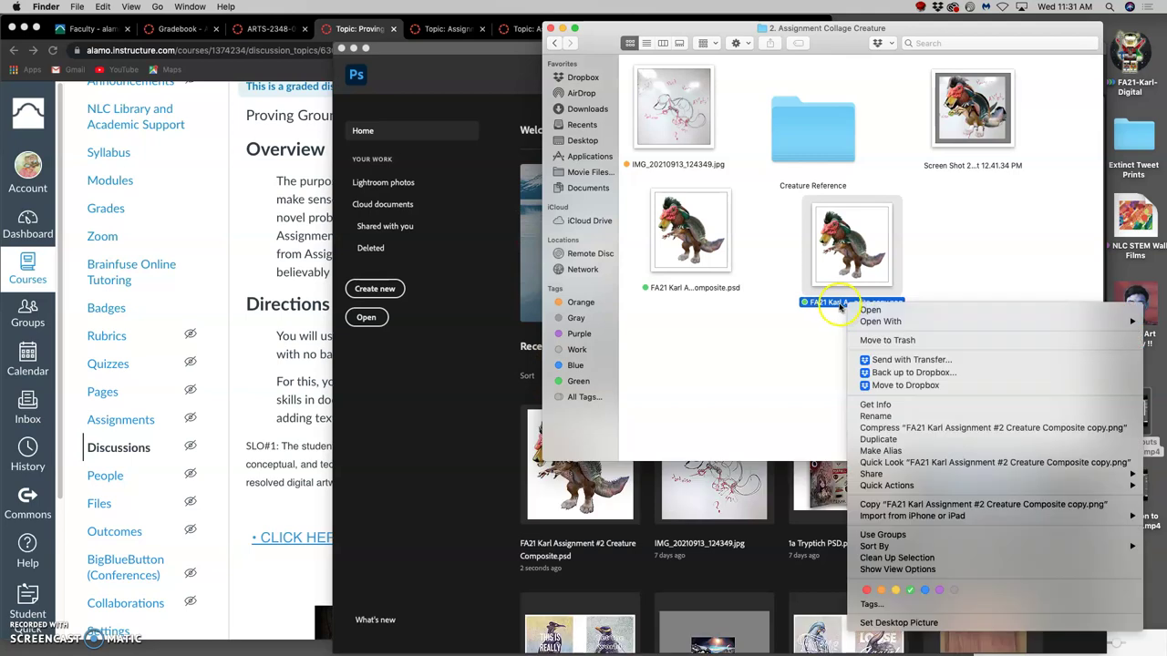
left_click(883, 589)
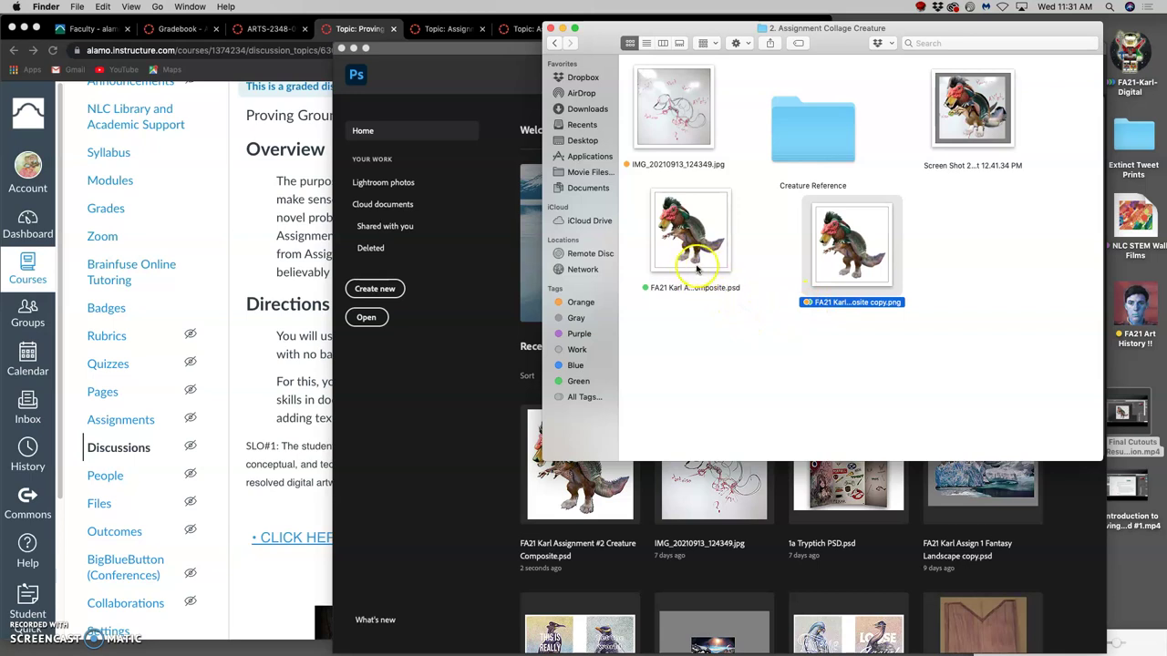
- Go into 1 Assignment #1 Fantasy Landscape Composite and open its copy PSD in Photoshop
left_click(692, 326)
left_click(555, 45)
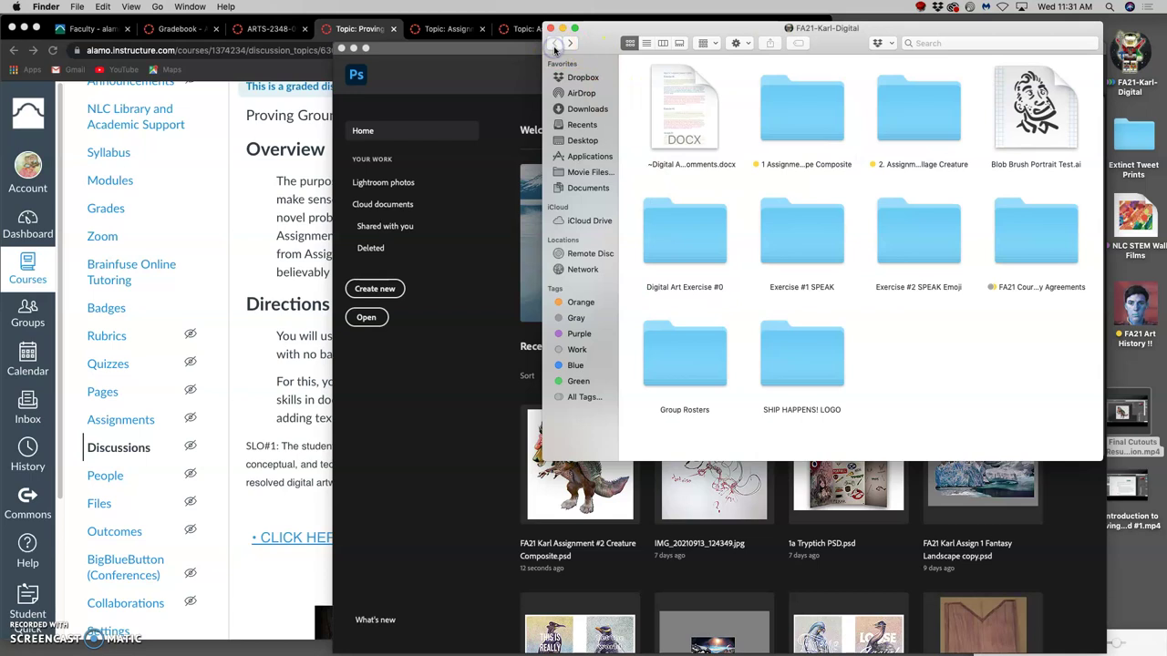
left_click(794, 132)
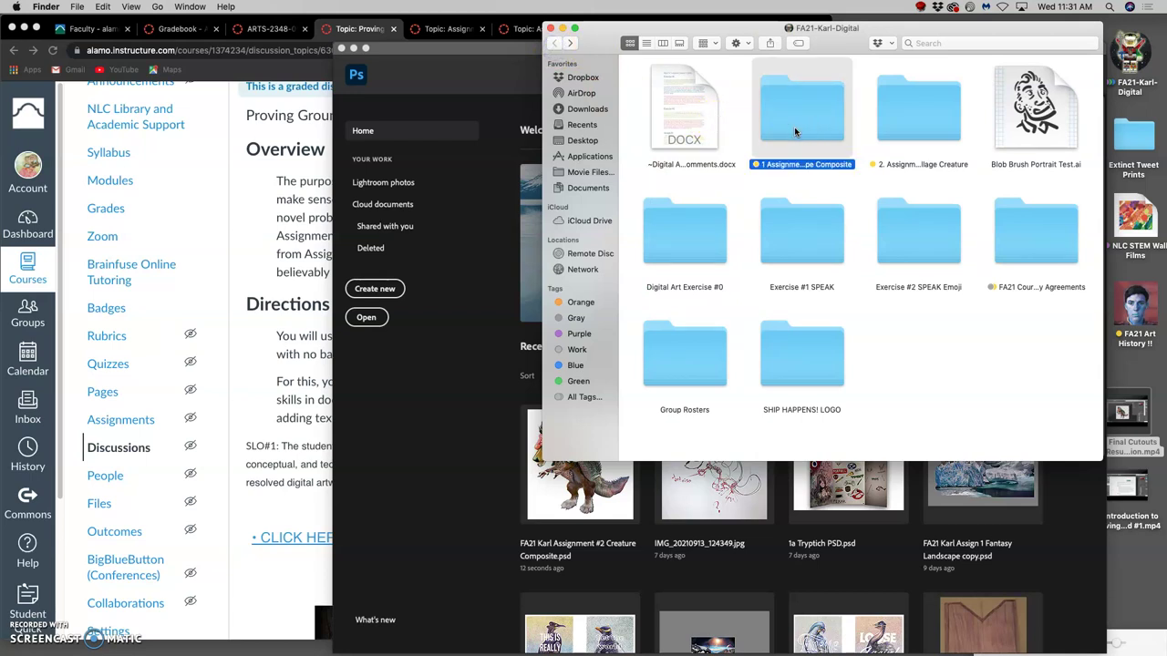
left_click(794, 127)
double_click(797, 129)
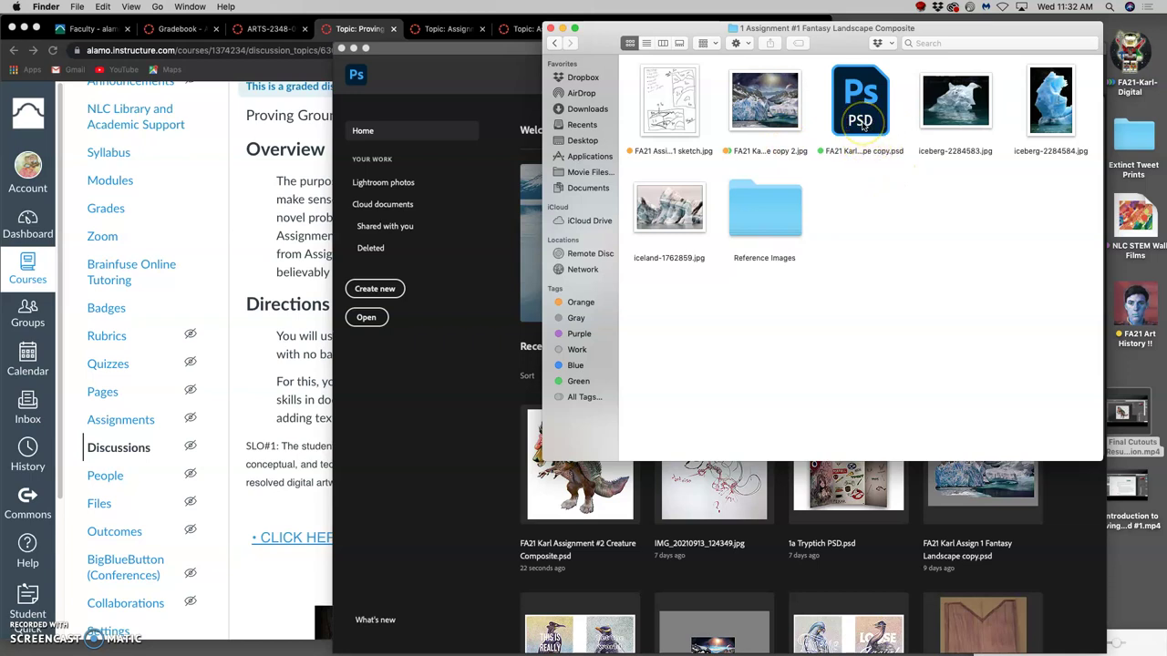
left_click(861, 125)
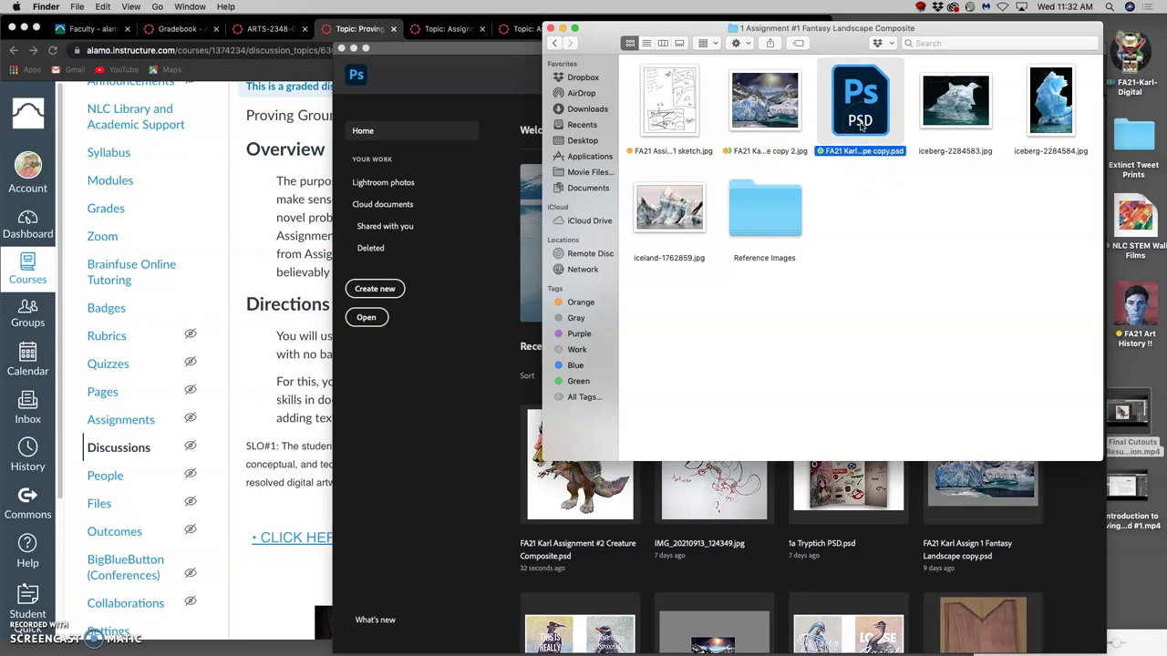
double_click(860, 125)
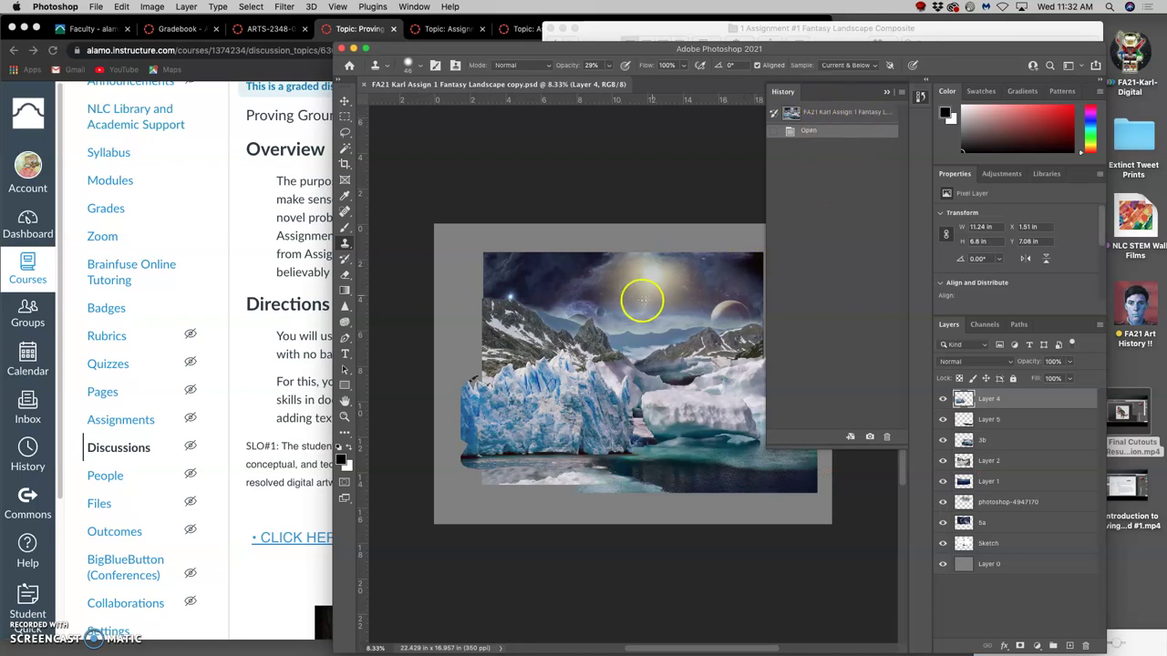
- Collapse the History panel to reveal the full Fantasy Landscape composite
left_click(886, 92)
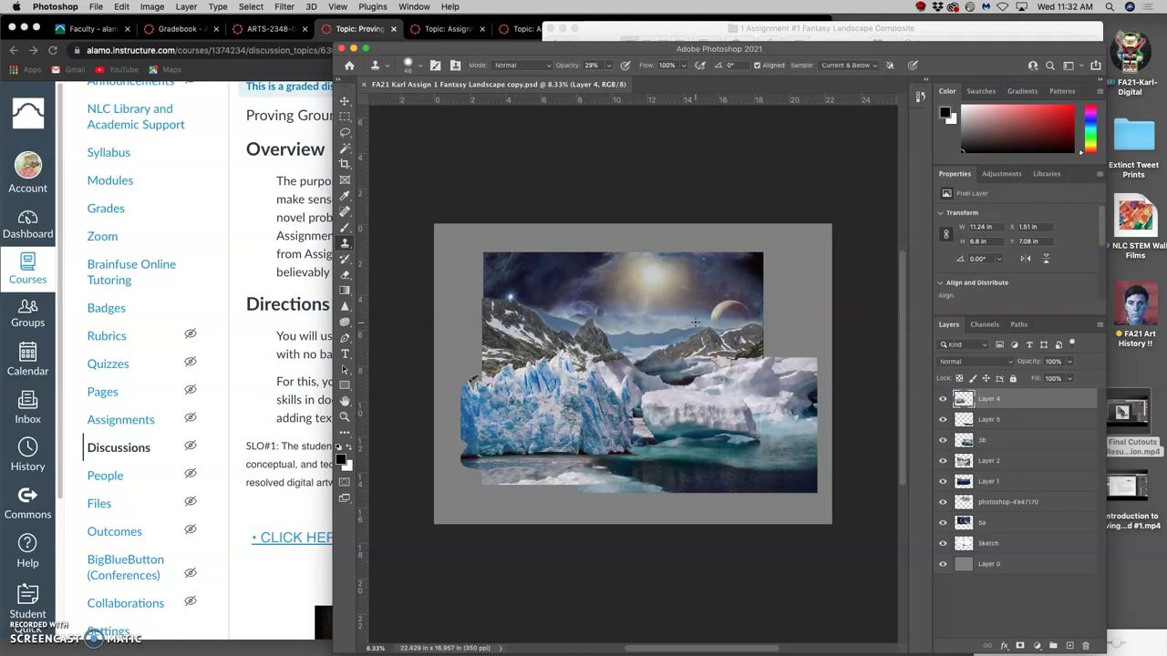
- Open the 2. Assignment Collage Creature folder in Finder
left_click(926, 26)
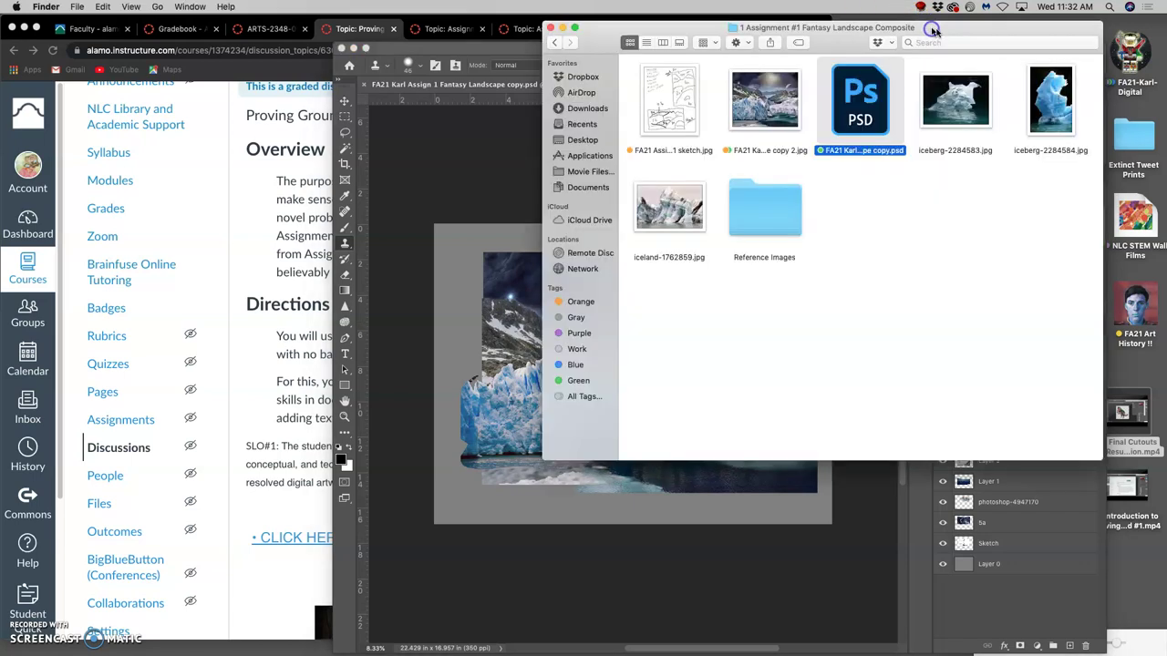
left_click(554, 42)
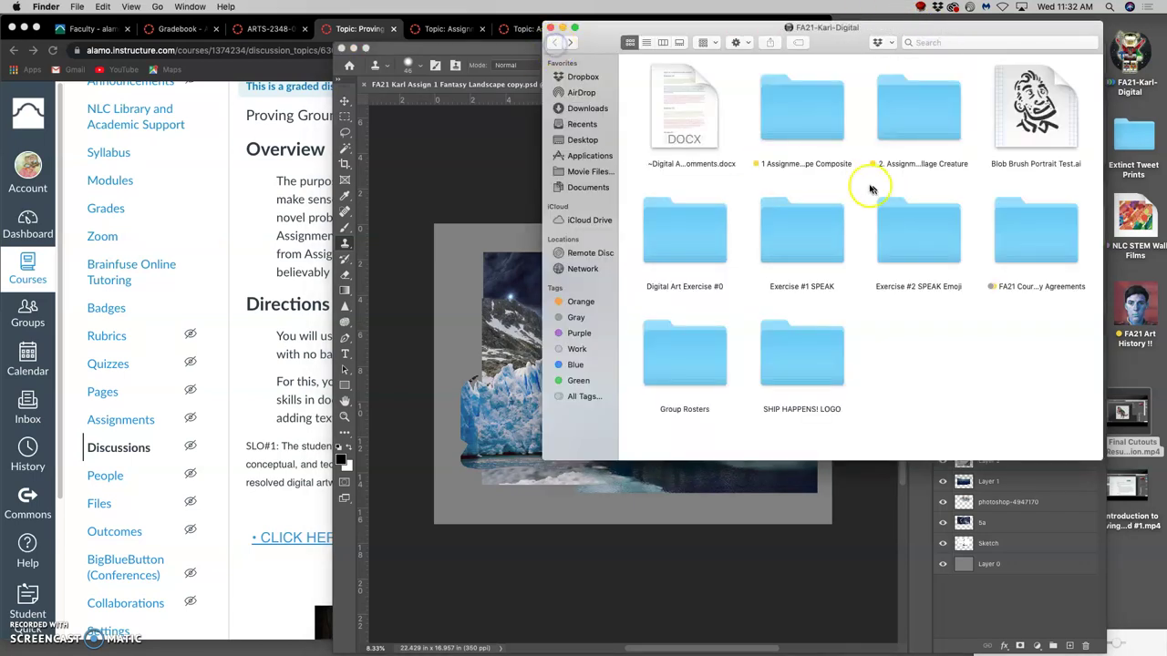
left_click(919, 126)
double_click(919, 126)
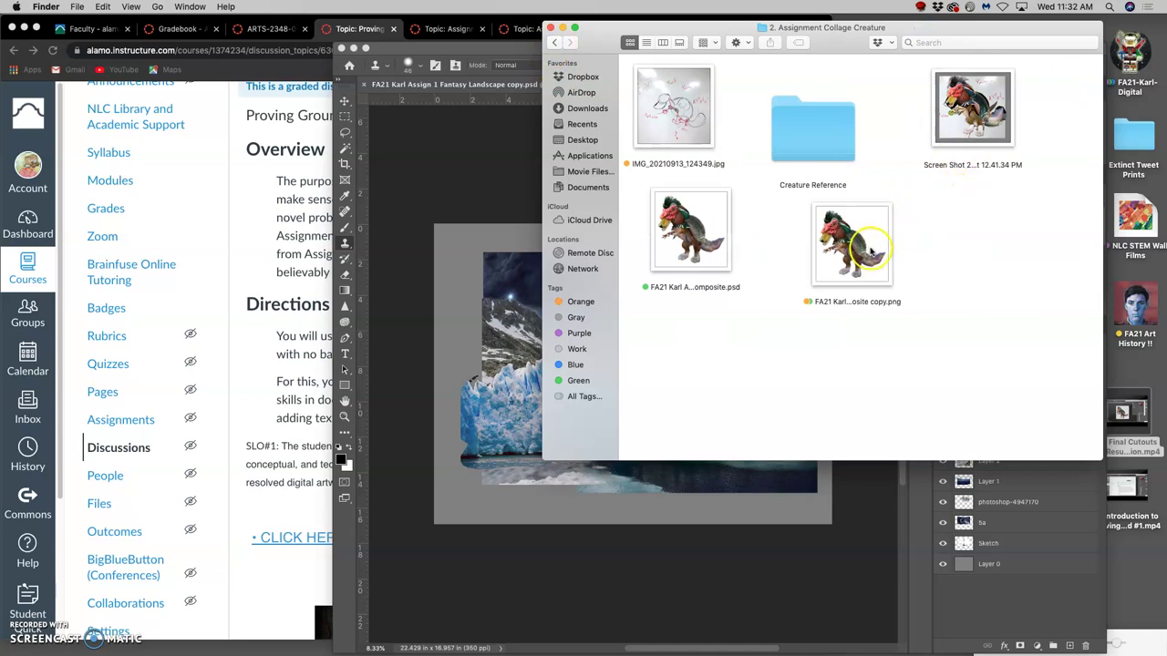
- Place the creature PNG into the landscape, shift it right, and commit the transform
left_click_drag(863, 239, 520, 320)
left_click_drag(629, 351, 669, 378)
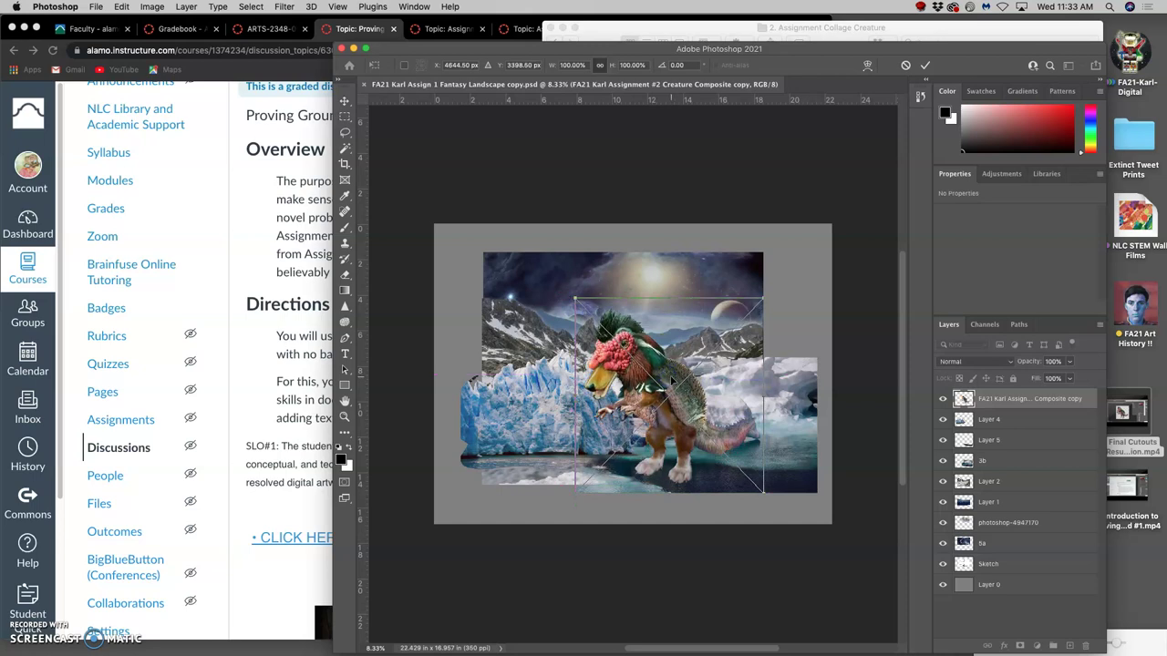
key("Return")
key("s")
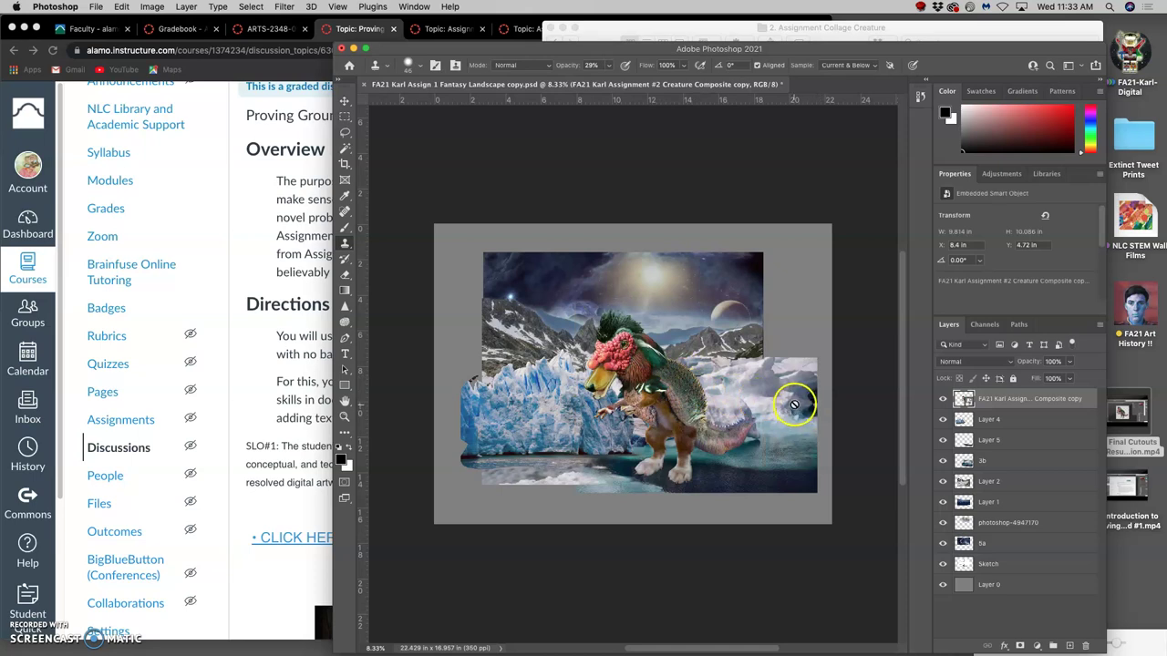
- Flip the creature horizontally with Free Transform, try moving it left, then undo the move
key("super+t")
right_click(714, 397)
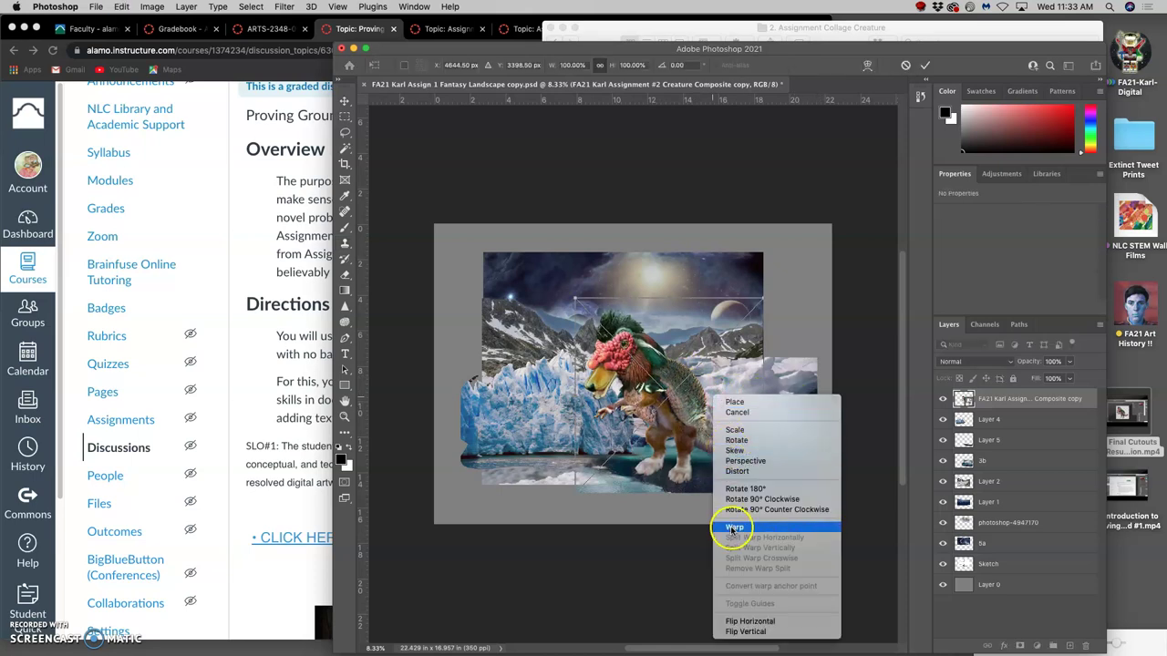
left_click(749, 621)
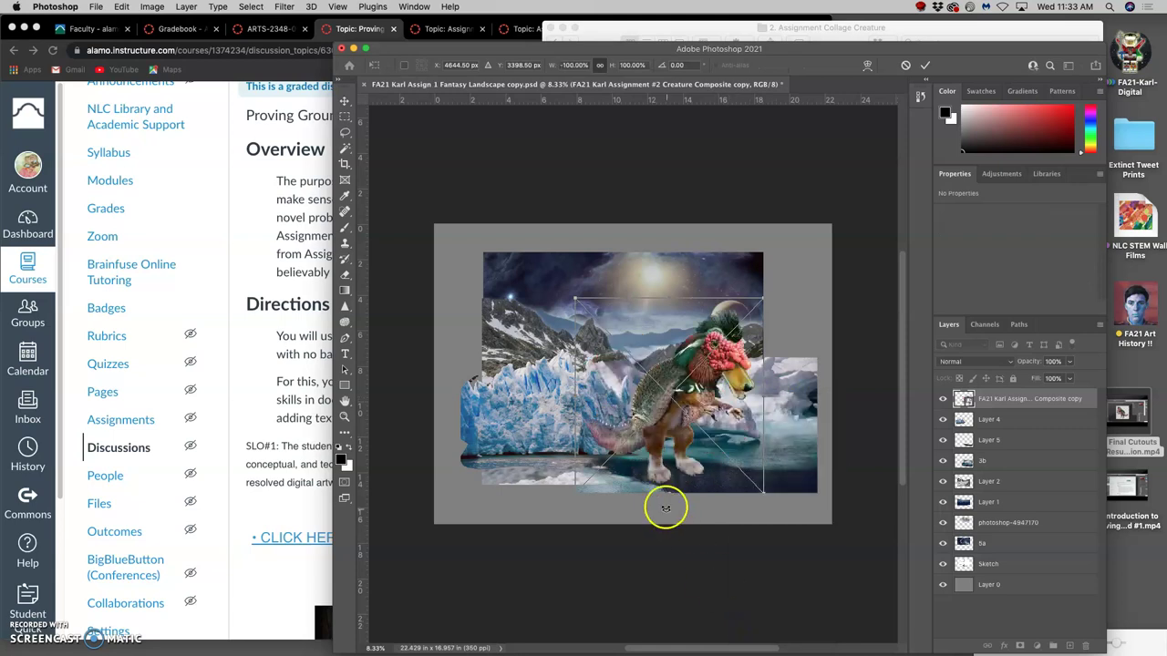
left_click_drag(673, 427, 557, 425)
key("super+z")
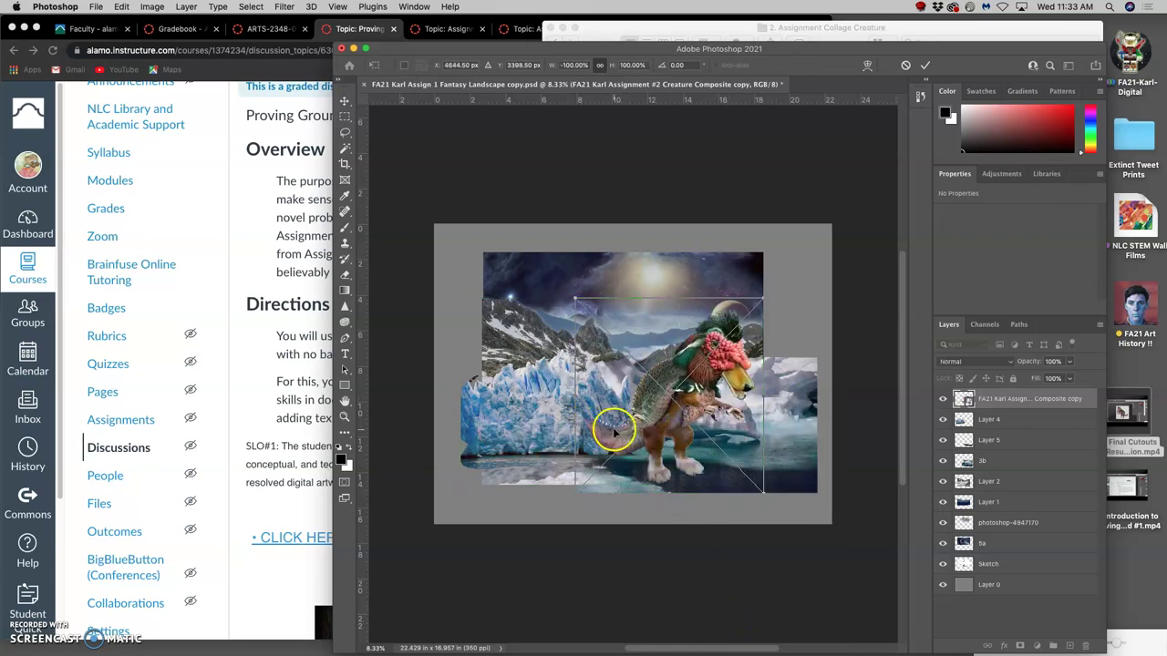
- Flip the creature horizontally again and nudge it slightly into place
right_click(681, 445)
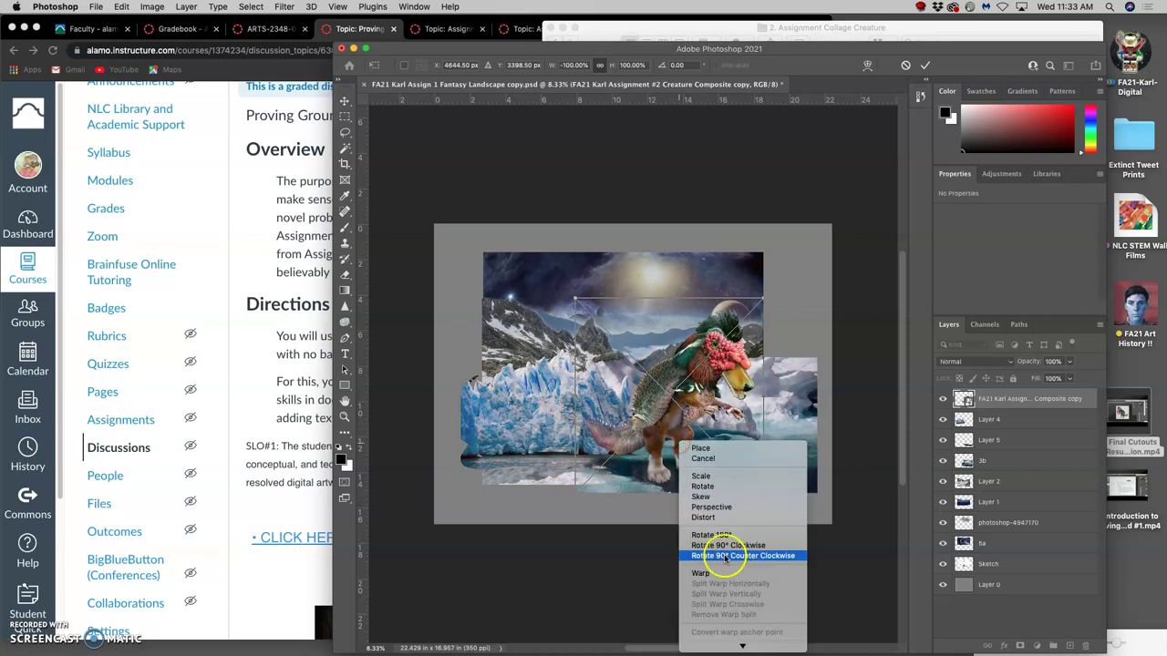
scroll(716, 556, "down", 2)
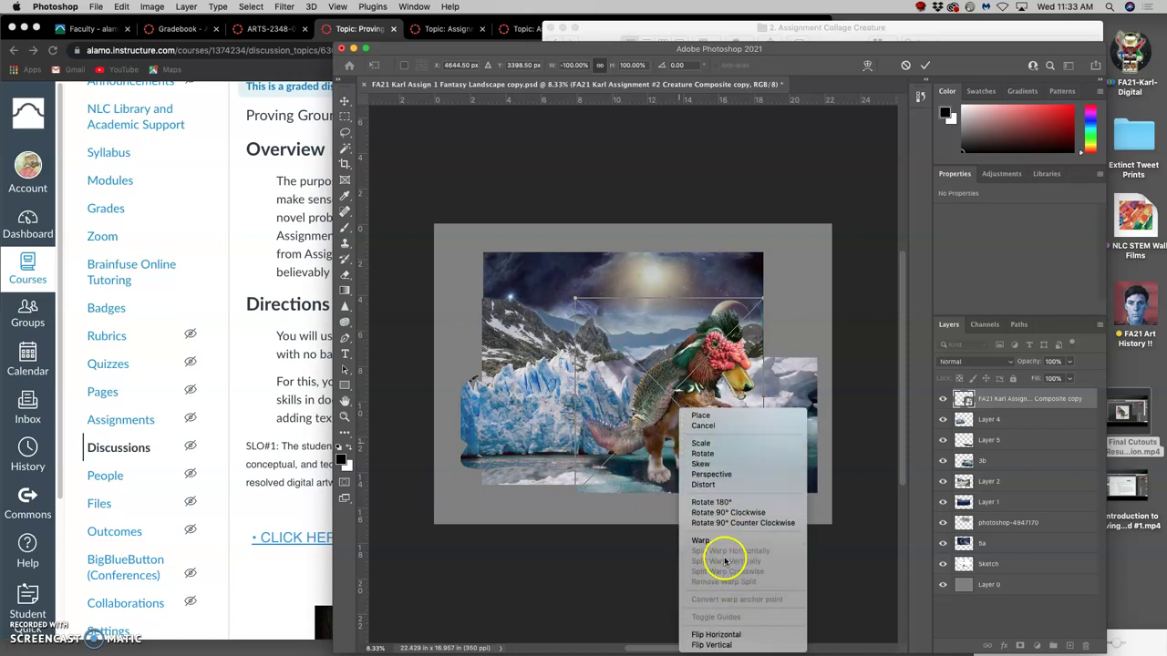
left_click(716, 635)
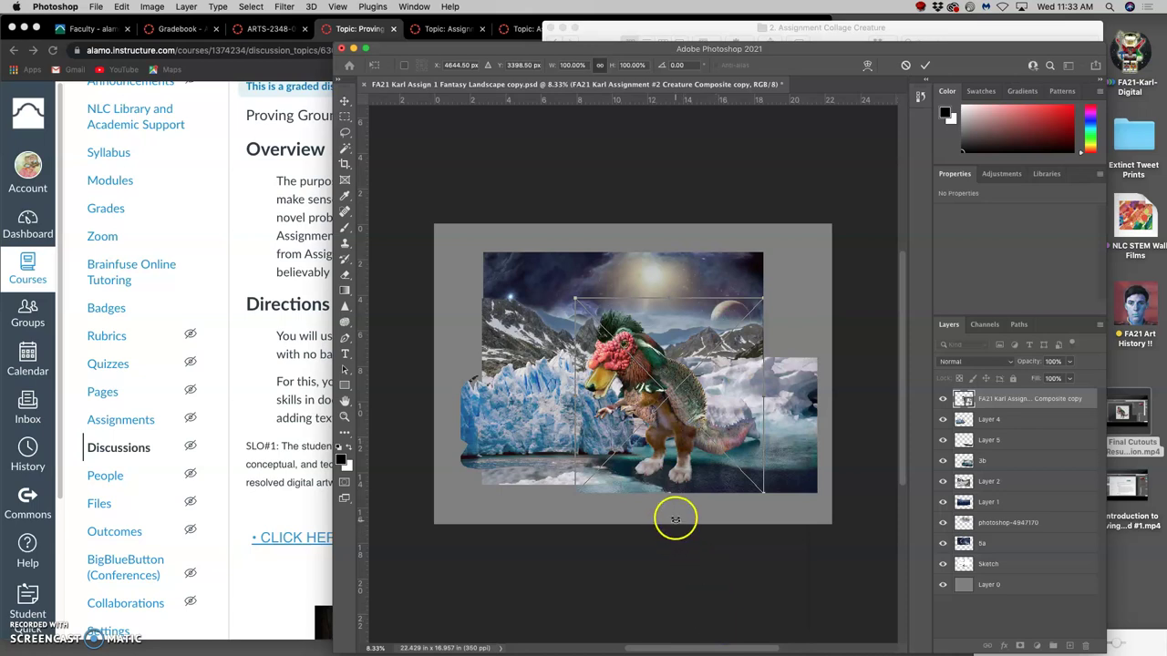
left_click_drag(679, 435, 678, 437)
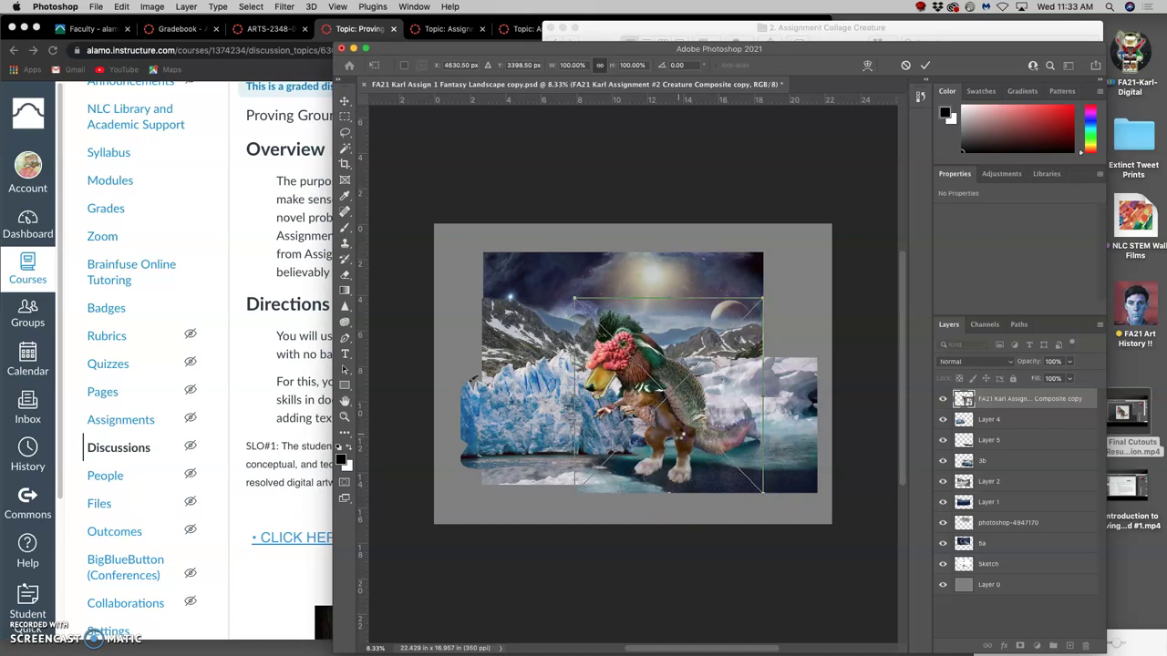
- Commit the creature's position and toggle its layer's visibility to compare the scene
key("Return")
key("s")
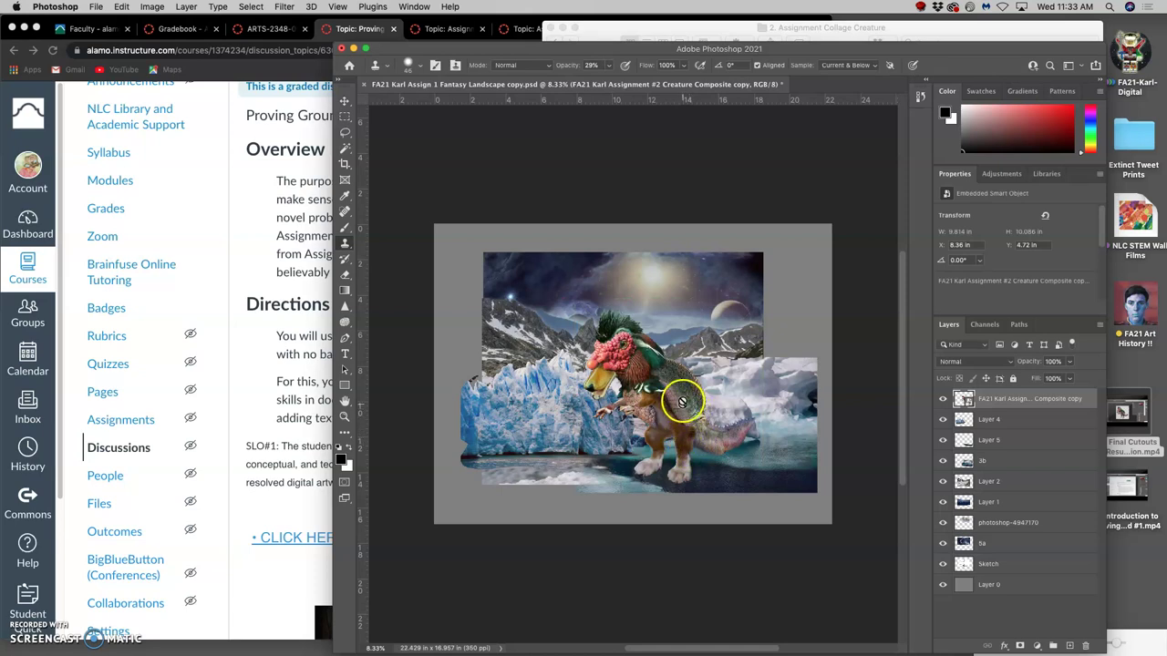
left_click(986, 402)
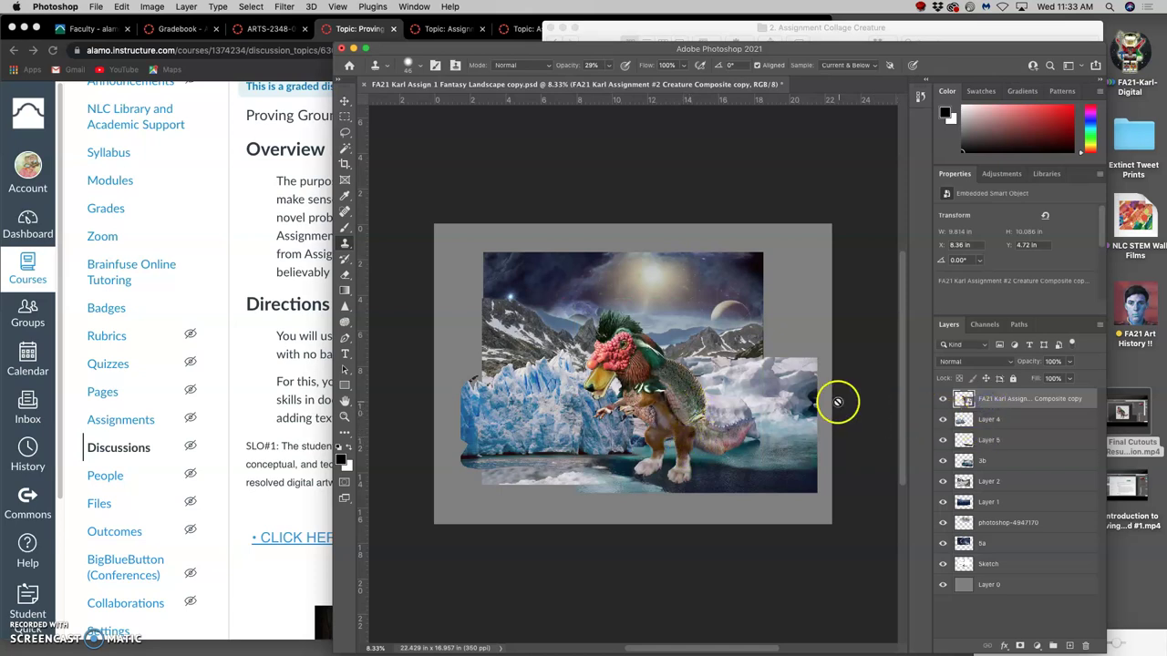
left_click(942, 399)
left_click(942, 398)
left_click(996, 408)
left_click_drag(996, 409, 979, 412)
- Give the creature layer a Yellow colour label
right_click(946, 410)
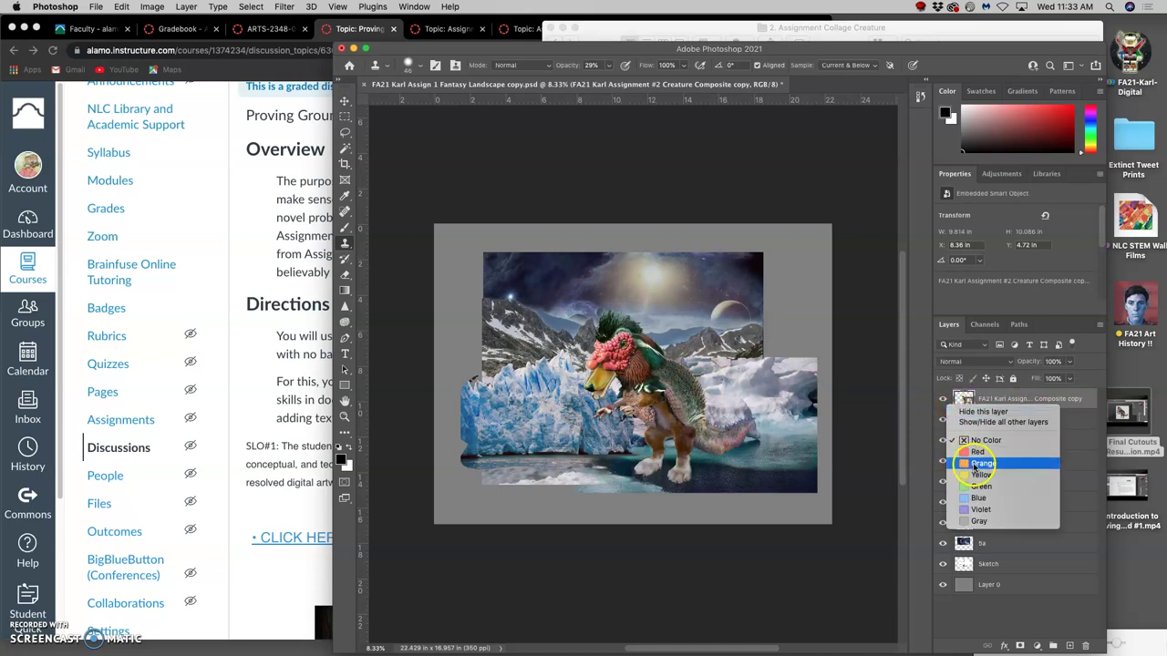
left_click(975, 474)
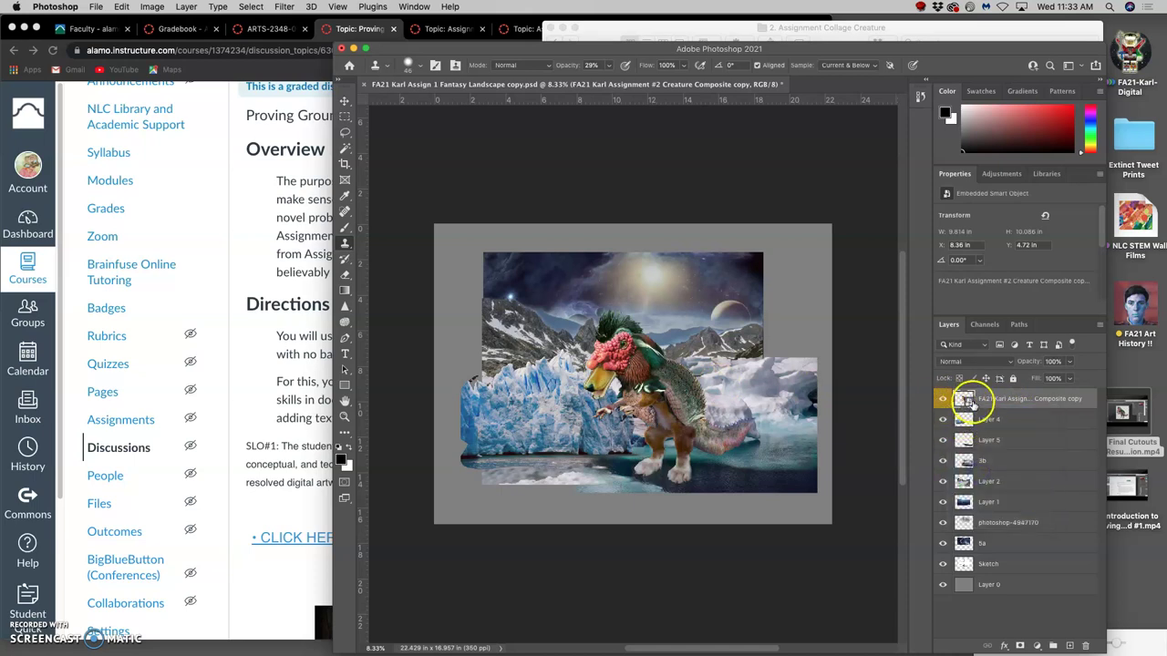
right_click(946, 403)
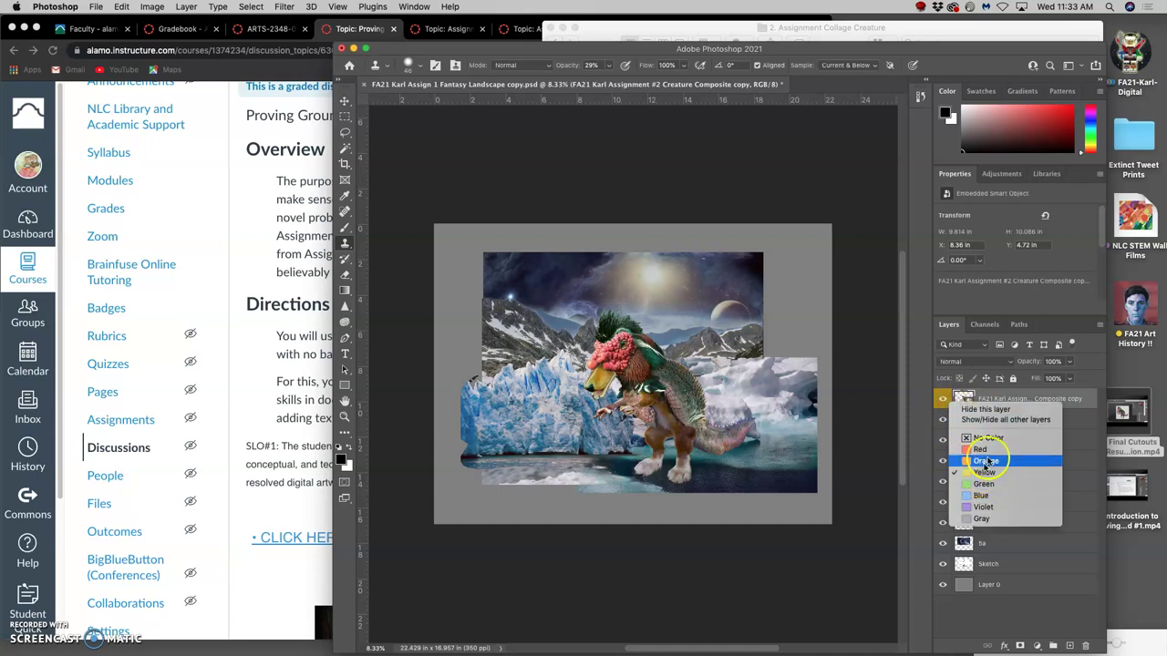
left_click(1002, 399)
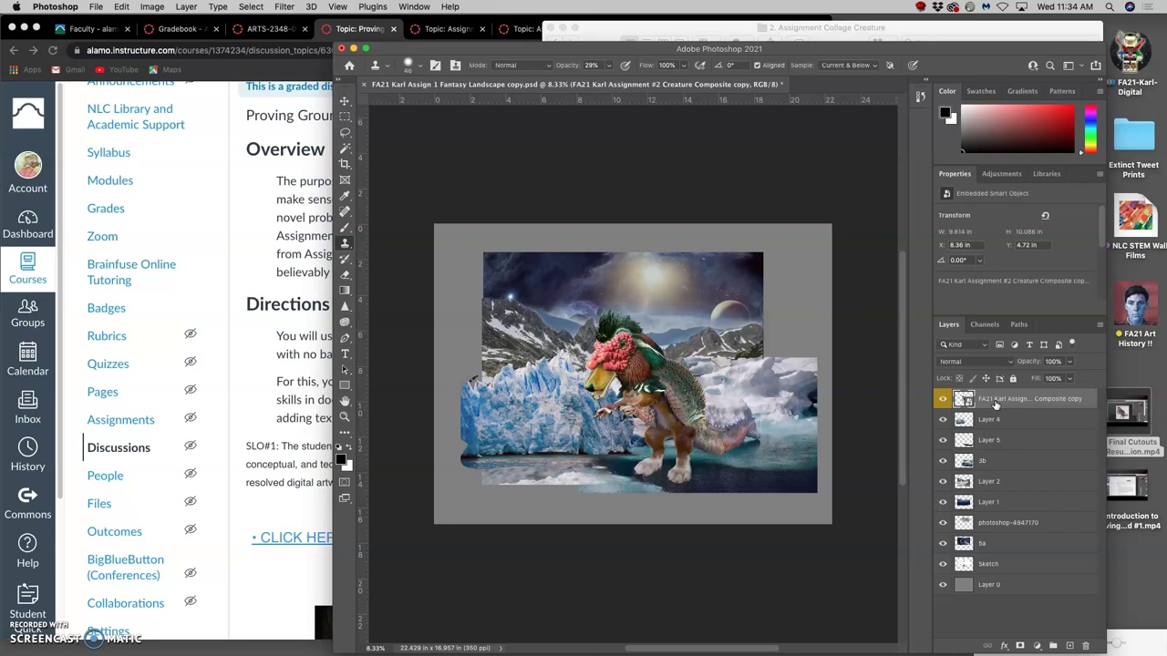
- Send the creature layer back below Layers 4, 5, 3b, 2 and 1 using Cmd+[
key("super+bracketleft")
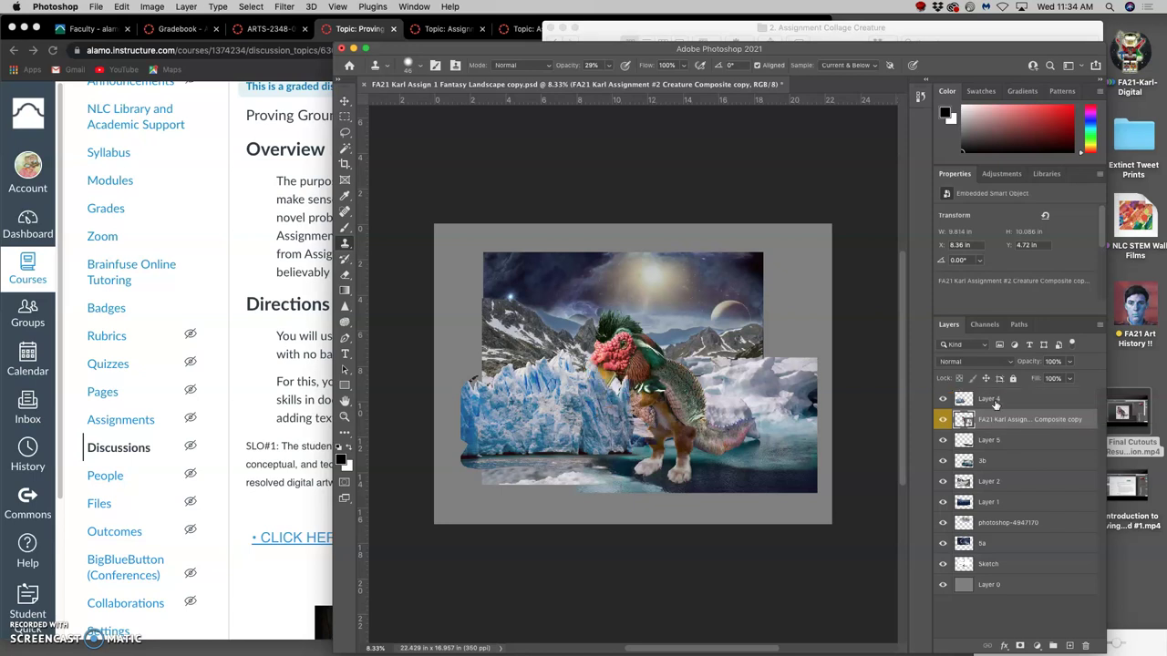
key("super+bracketleft")
key("super+bracketleft")
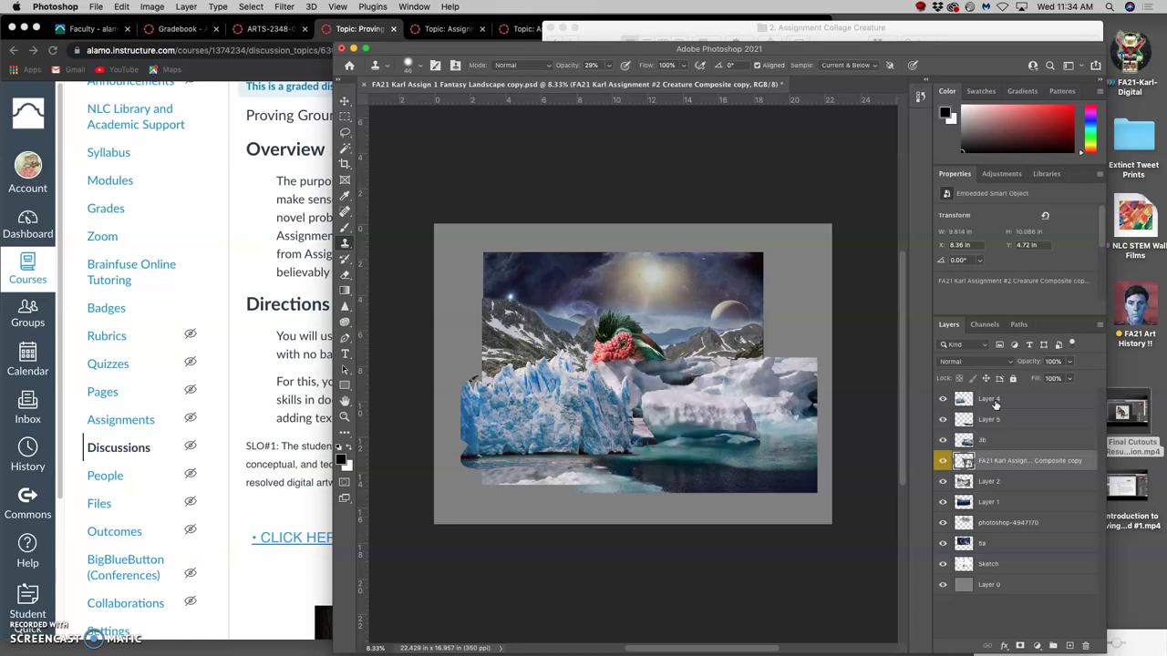
key("super+bracketleft")
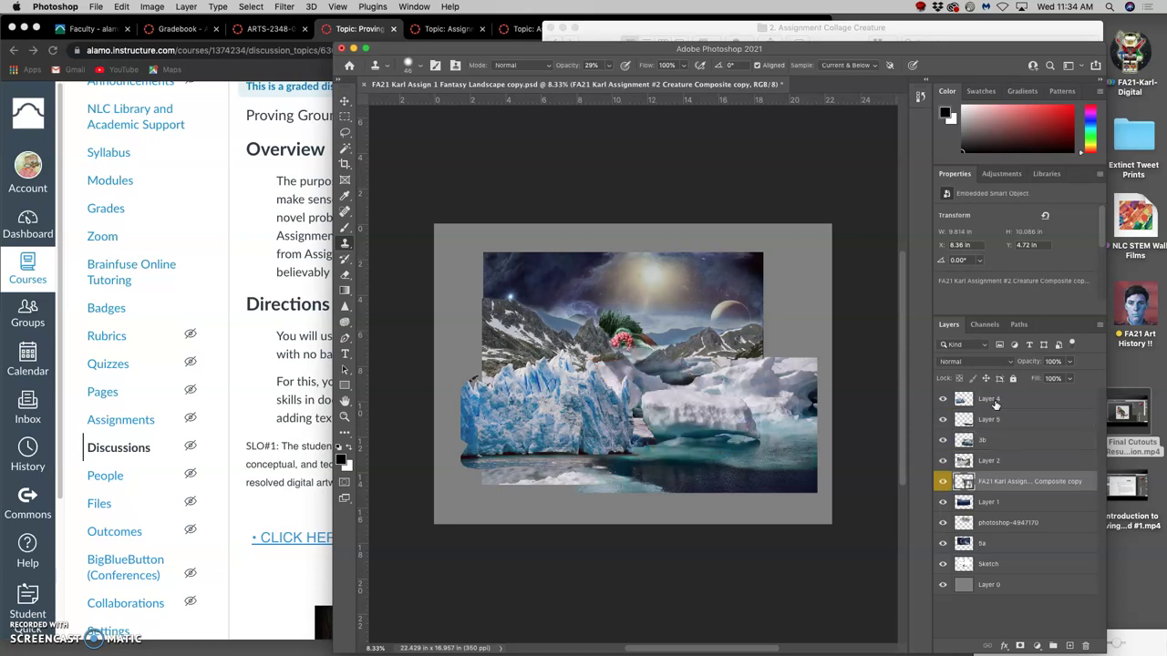
mouse_move(1016, 476)
left_mouse_down()
mouse_move(1018, 460)
mouse_move(1001, 468)
left_mouse_up()
key("super+bracketleft")
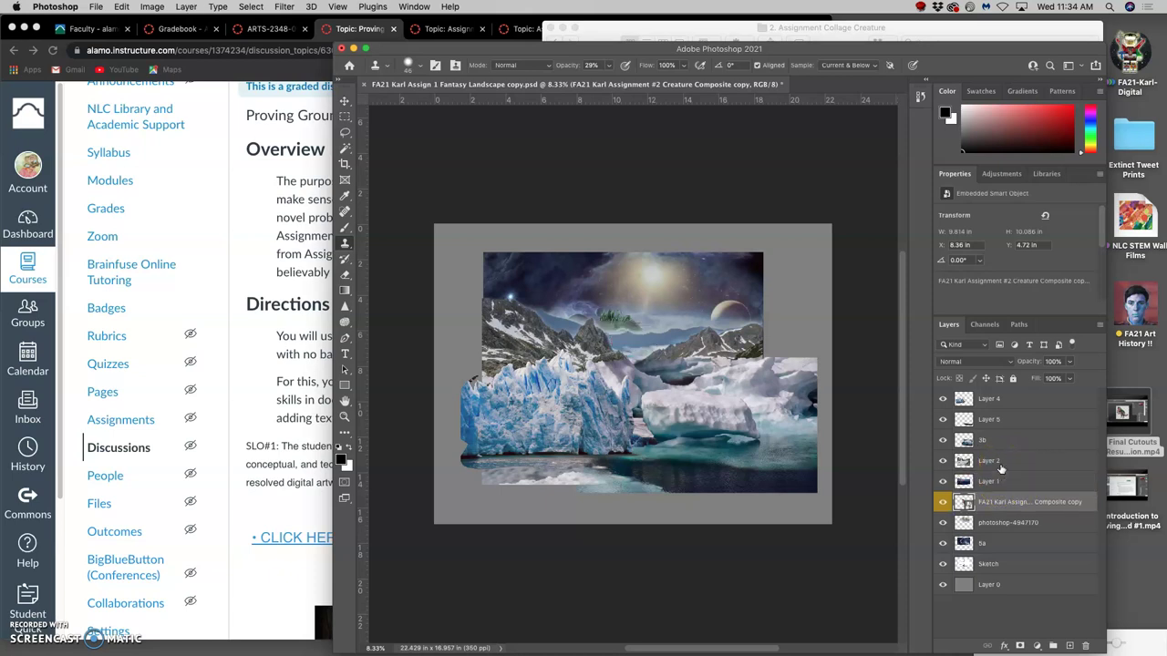
key("super+bracketleft")
key("super+z")
key("super+j")
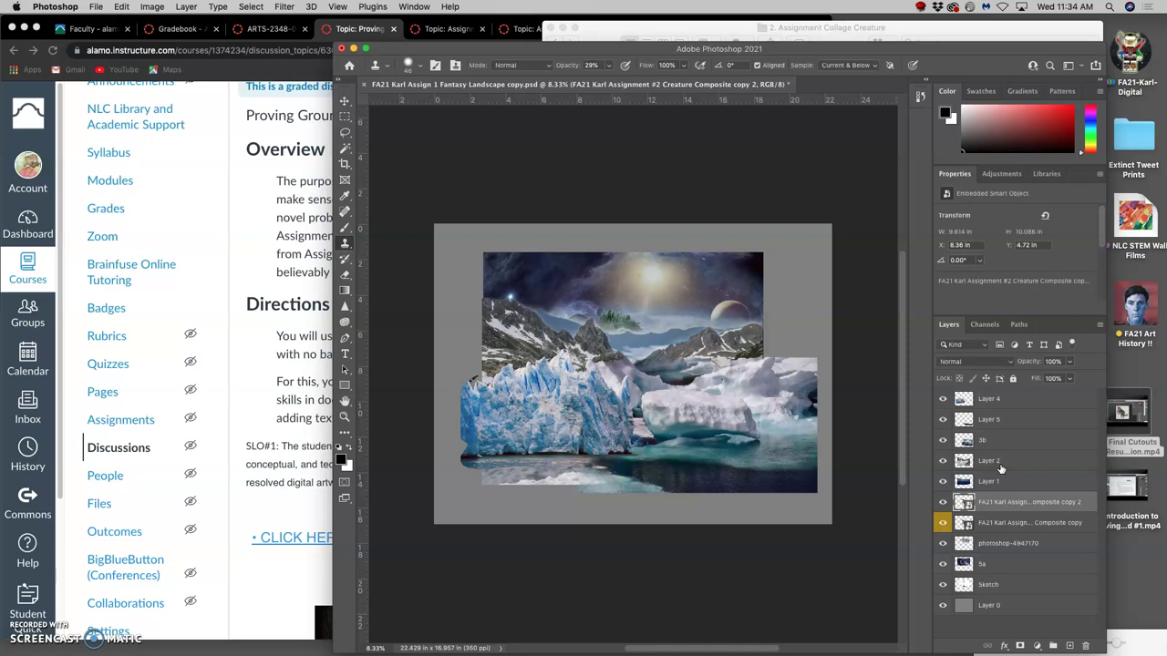
key("super+t")
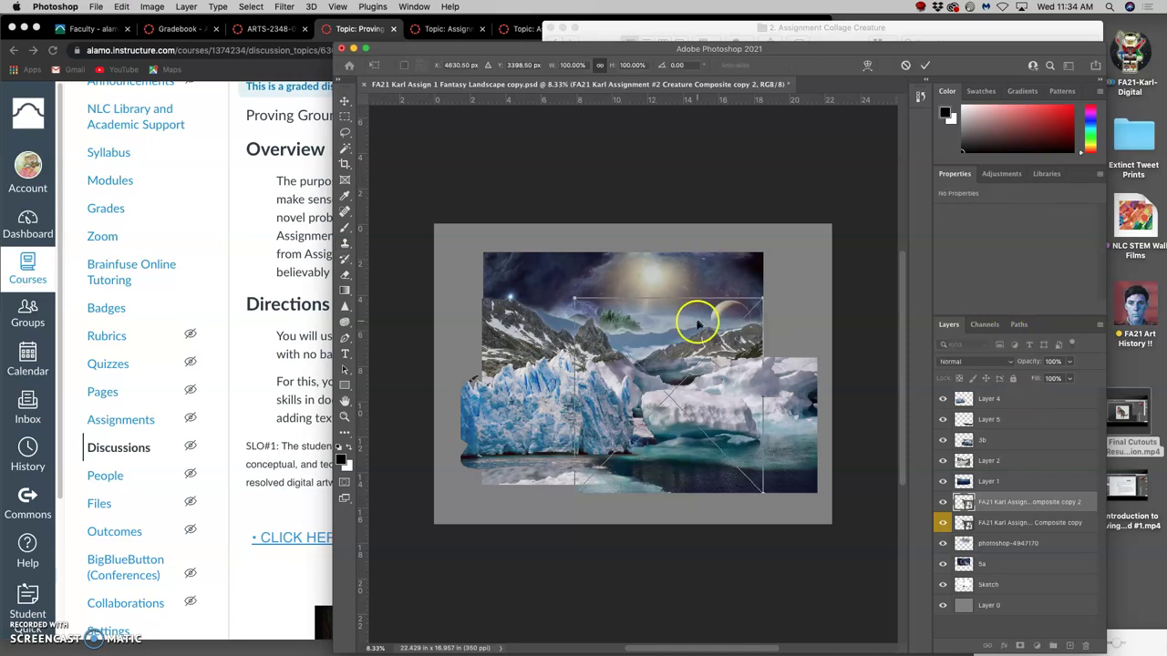
left_click_drag(696, 324, 562, 220)
left_click_drag(645, 288, 667, 292)
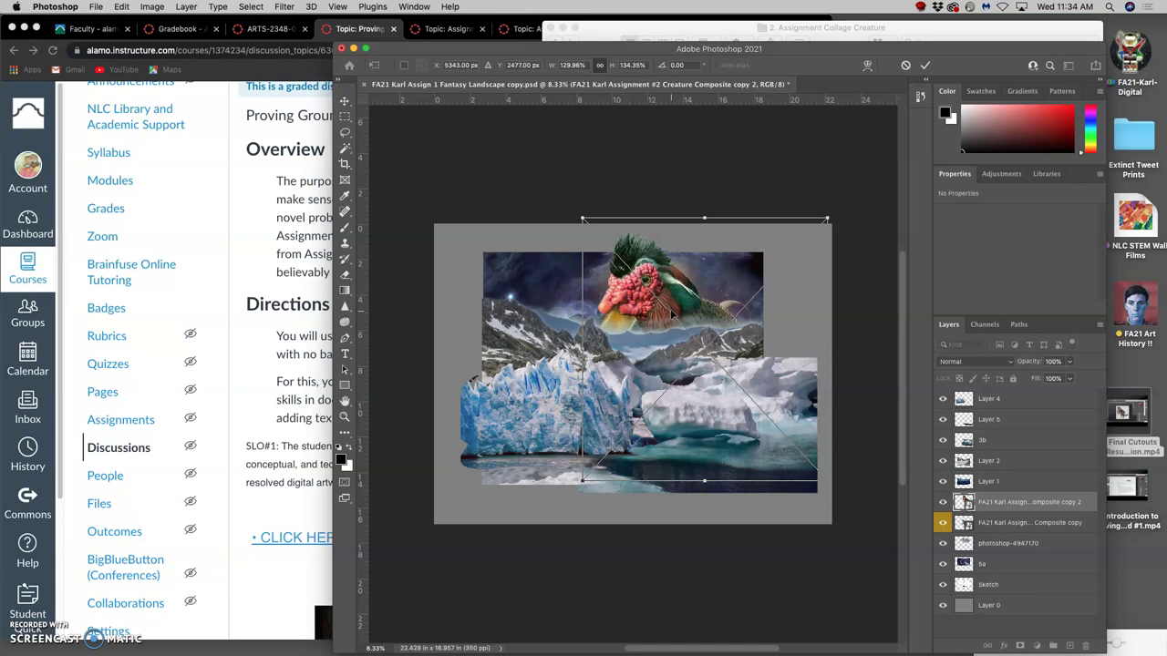
key("Return")
key("s")
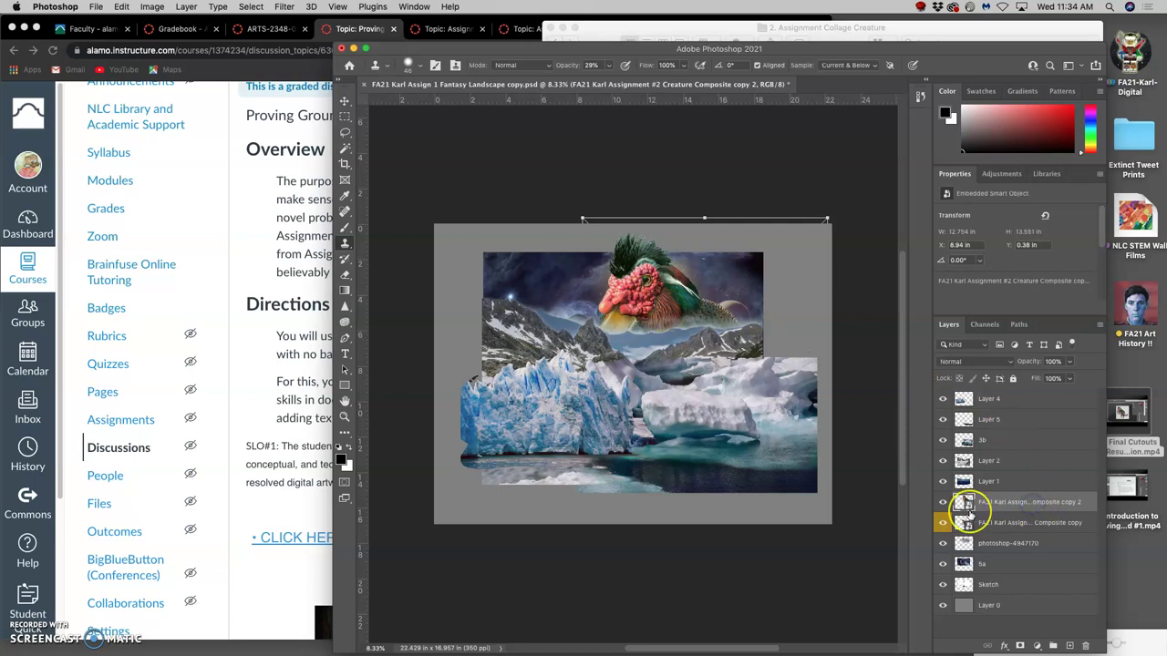
key("Delete")
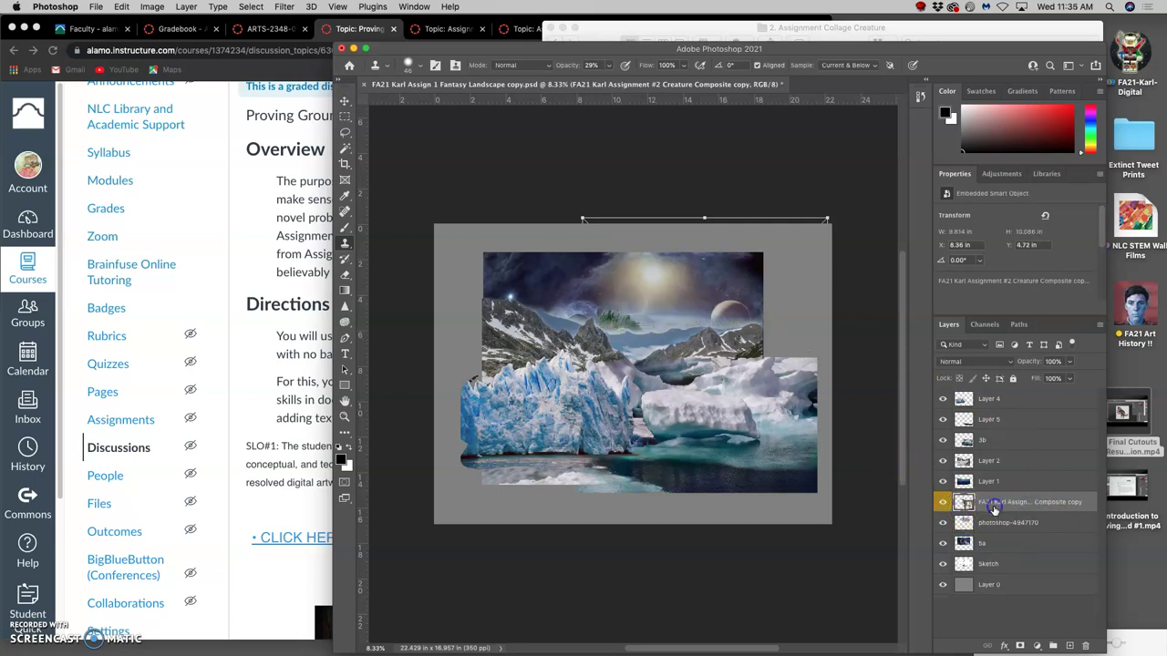
- Raise the creature above 3b and drag the Layer 4 glacier piece lower
key("super+bracketright")
key("super+bracketright")
key("super+bracketright")
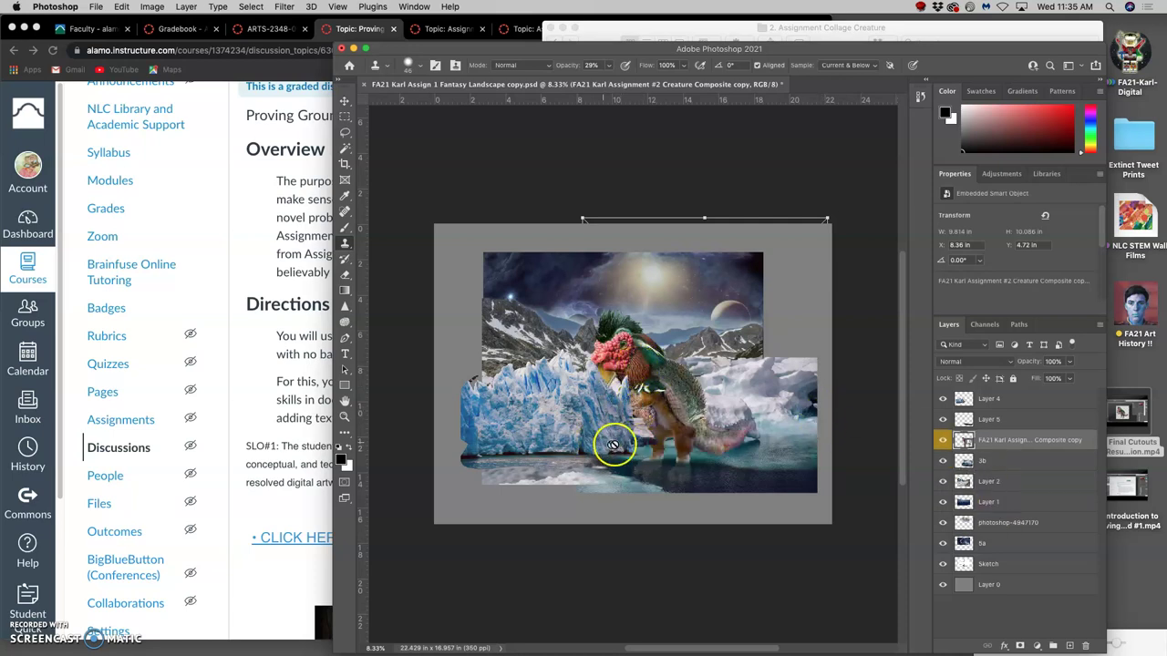
left_click(990, 399)
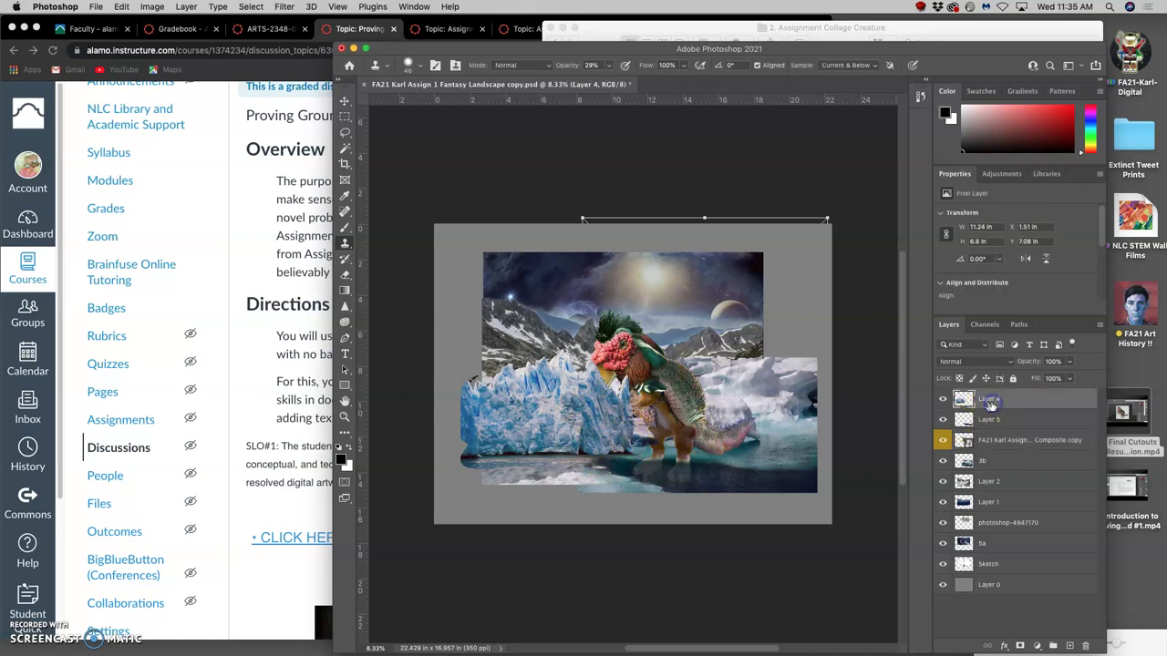
left_click(345, 100)
left_click_drag(599, 417, 595, 454)
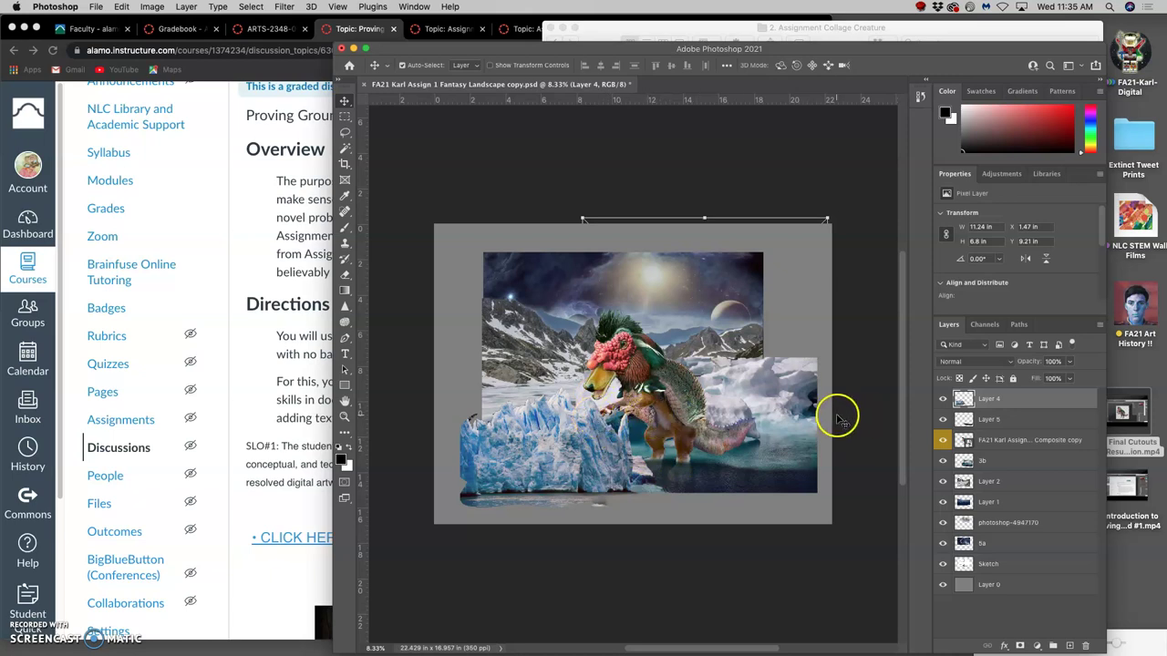
- Undo twice, then restore the post-glacier-move Move state from History
key("super+z")
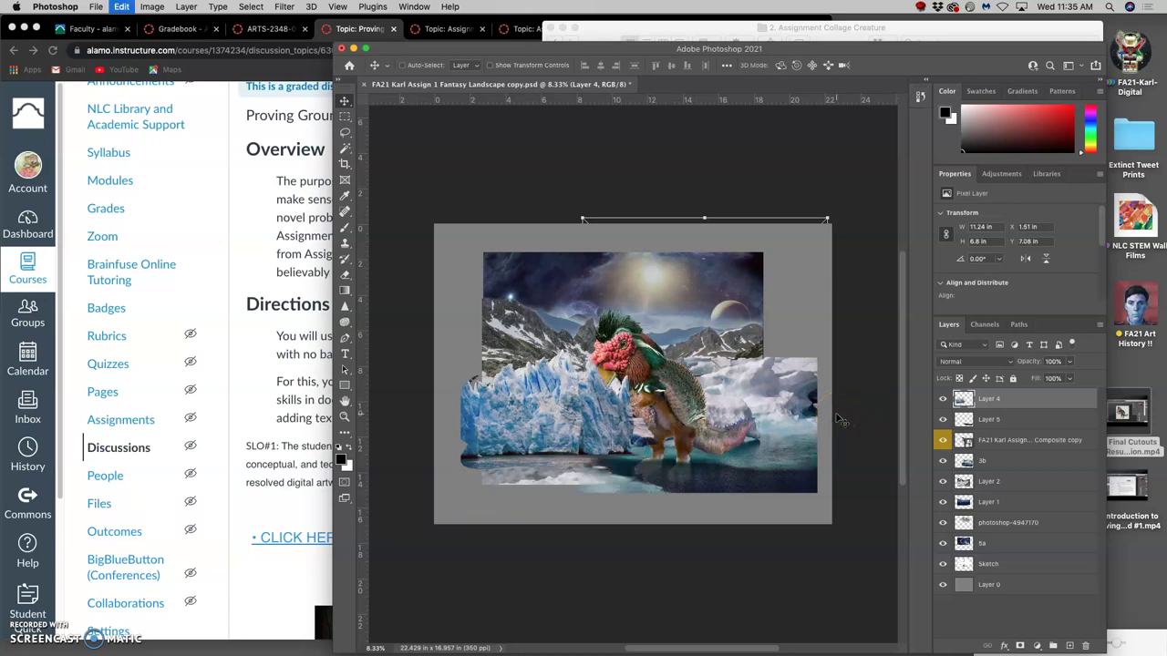
key("super+z")
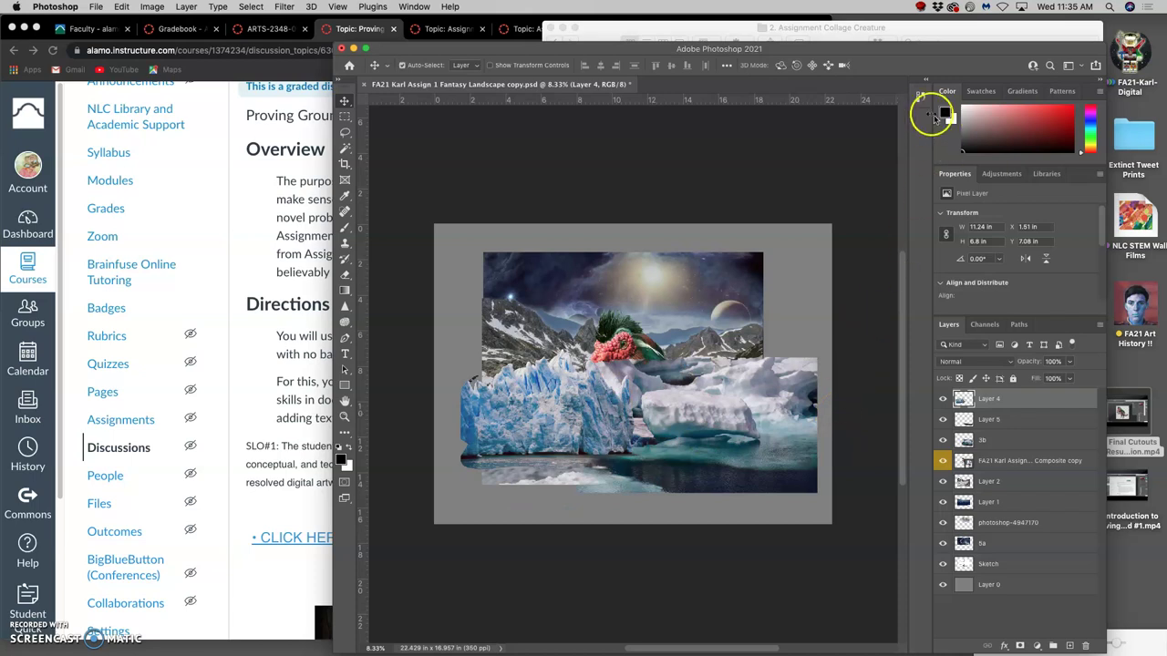
left_click(921, 97)
left_click(836, 397)
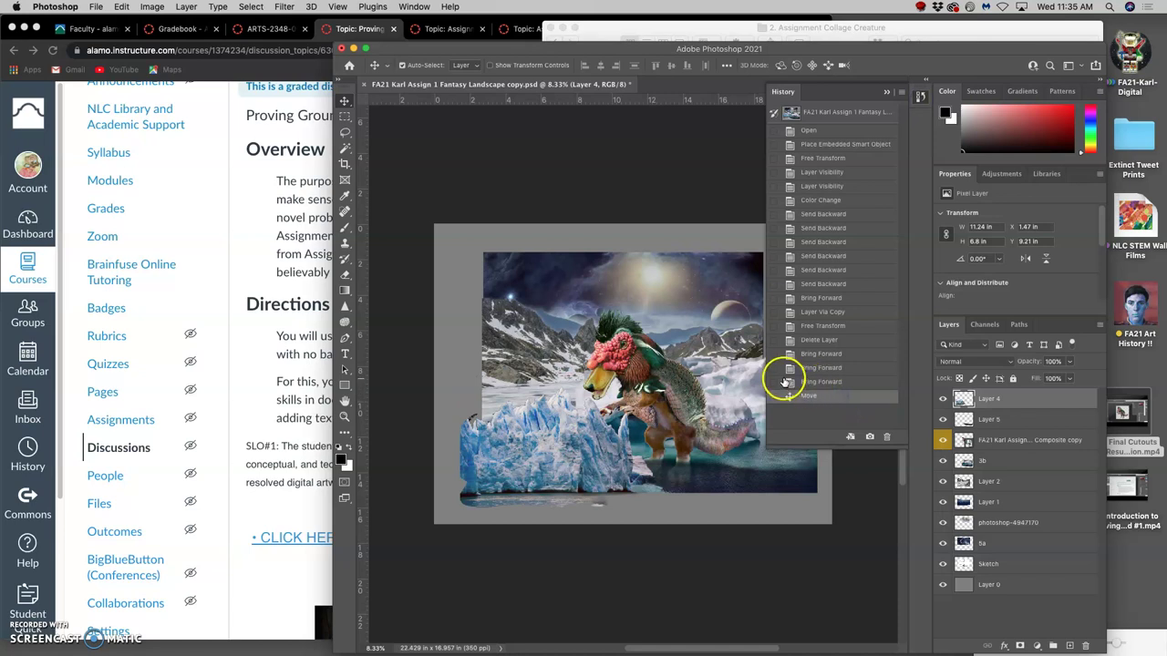
- Drag the bird-headed creature left and slightly up to stand beside the blue iceberg
key("super+equal")
scroll(702, 374, "down", 10)
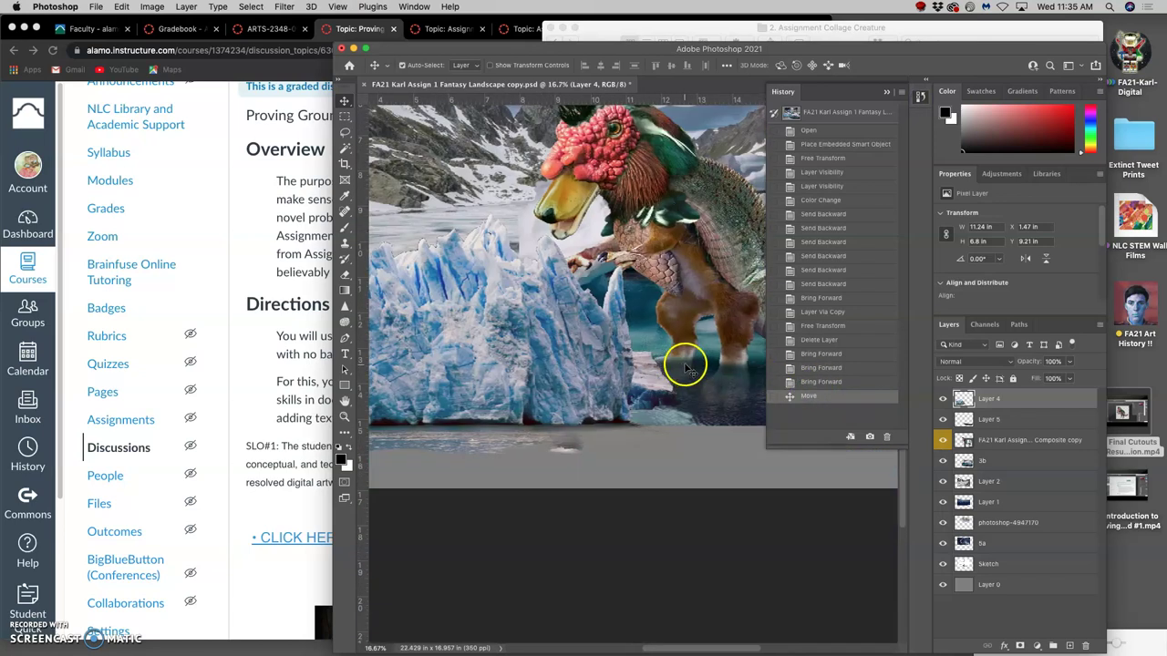
scroll(682, 359, "left", 4)
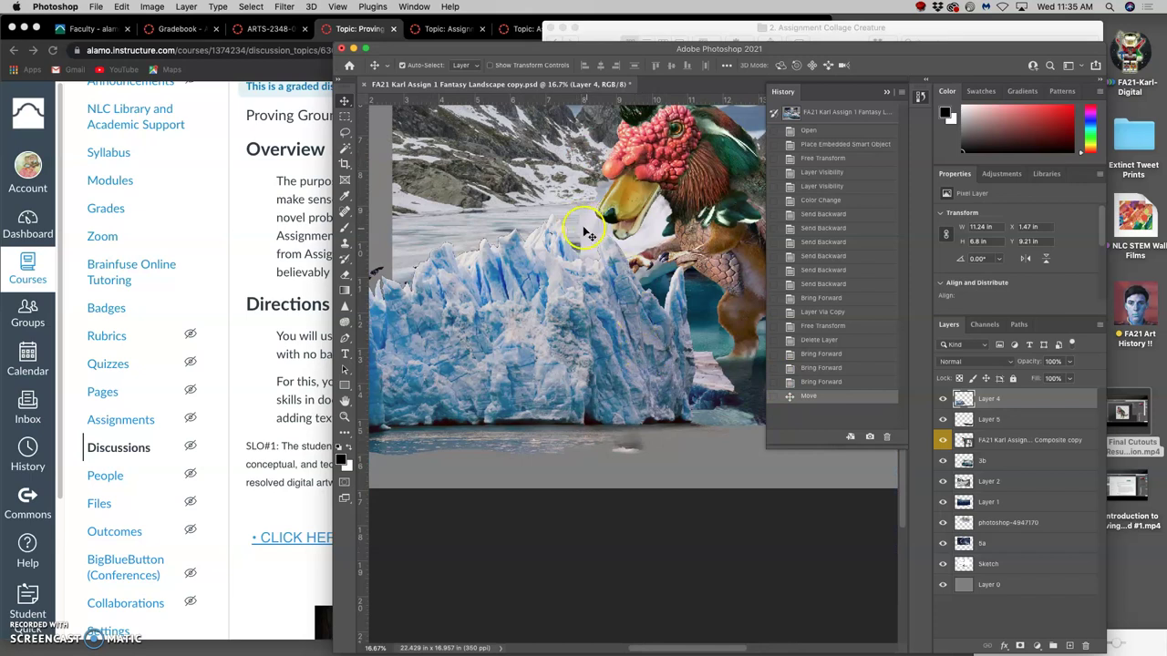
scroll(702, 286, "up", 3)
scroll(703, 286, "right", 1)
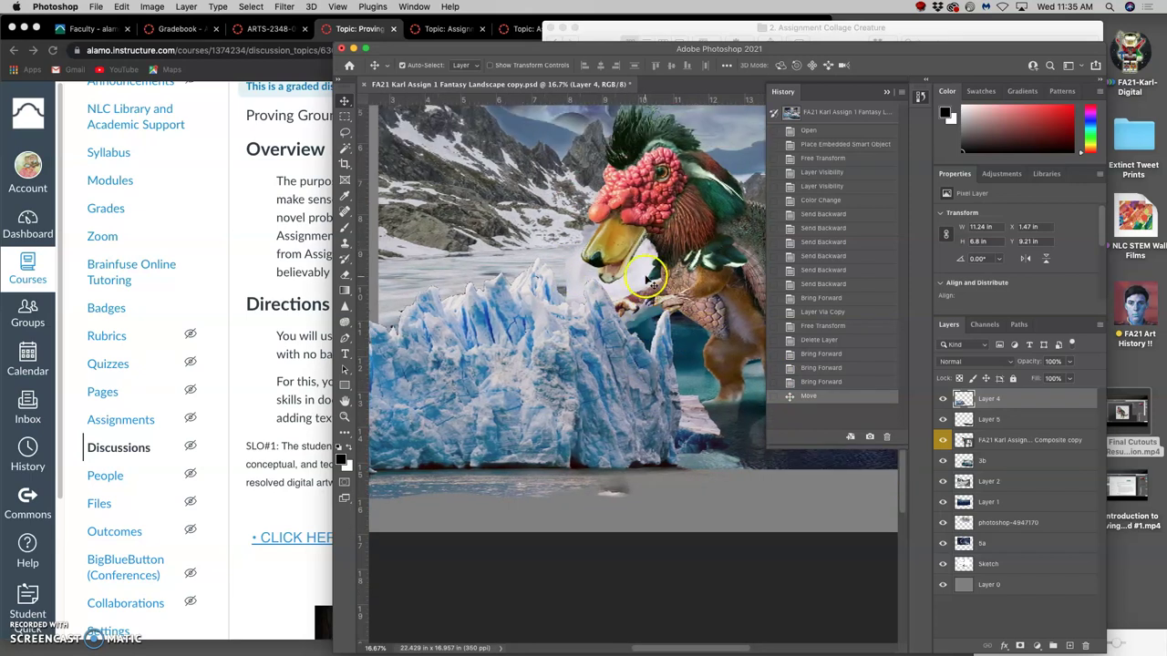
scroll(652, 283, "down", 2)
scroll(670, 317, "right", 2)
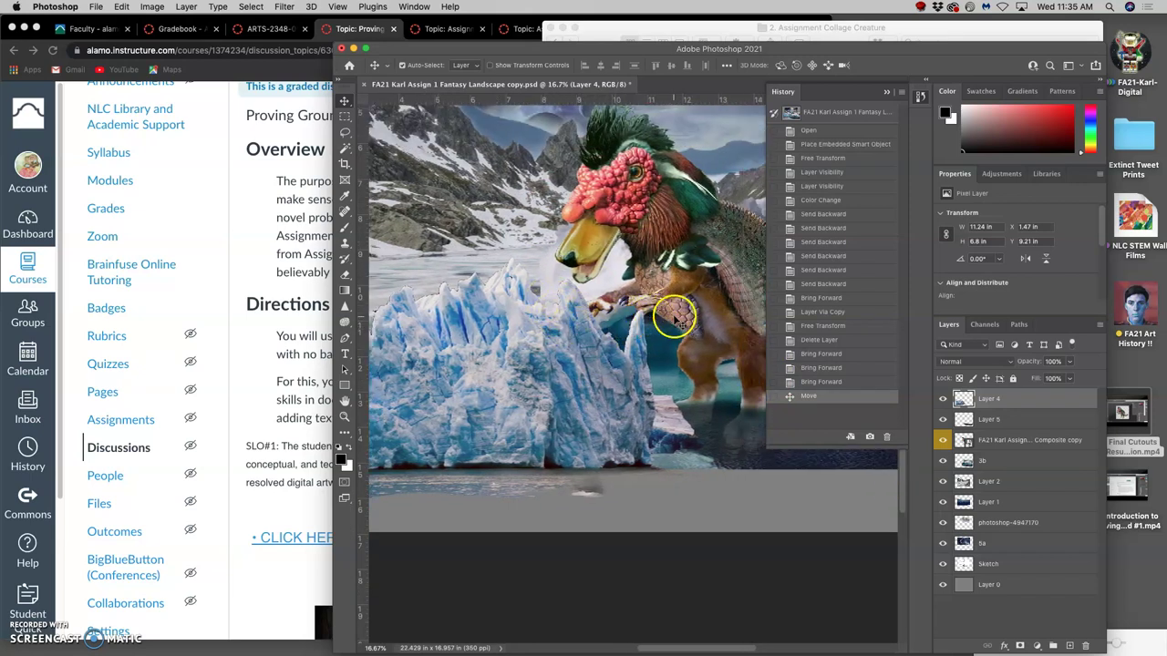
left_click(683, 271)
left_click_drag(681, 259, 589, 244)
key("super+minus")
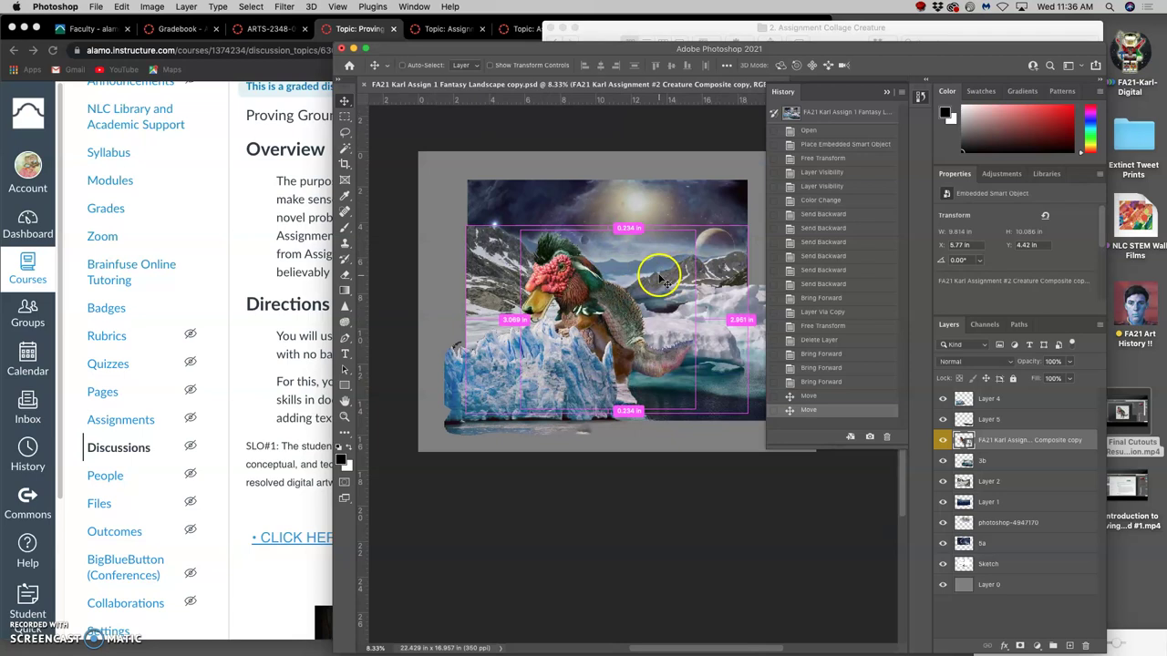
- Scale the creature up to about 114% and tilt it slightly counter-clockwise
key("super+t")
left_click_drag(700, 222, 723, 207)
left_click_drag(614, 268, 610, 280)
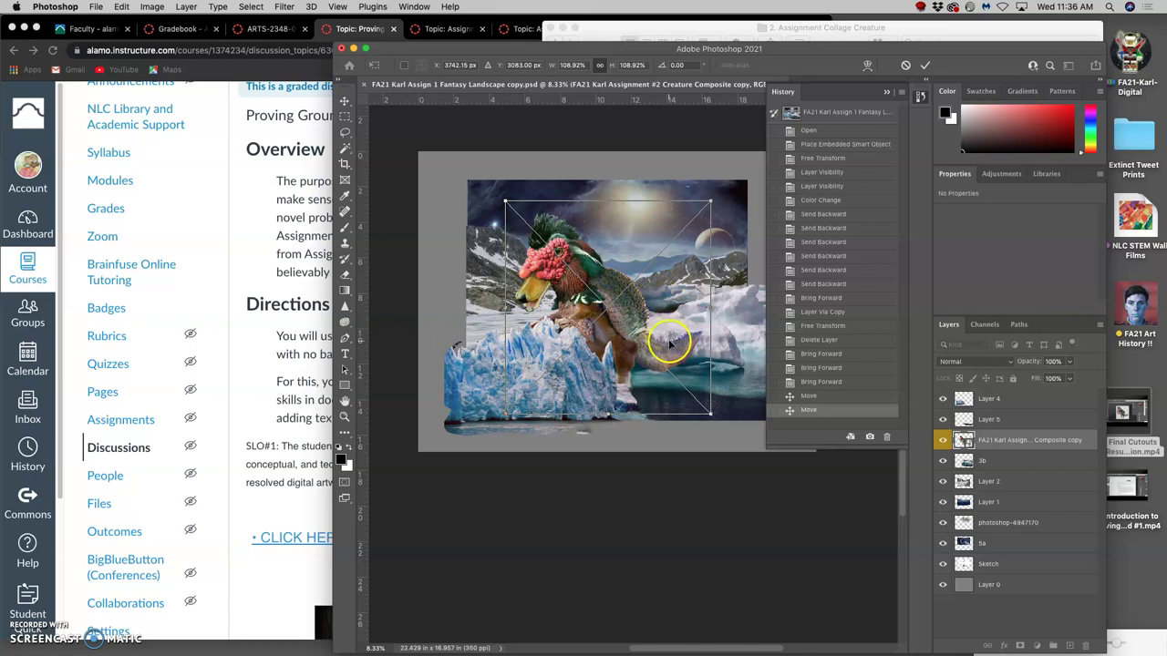
left_click_drag(664, 324, 677, 320)
key("super+z")
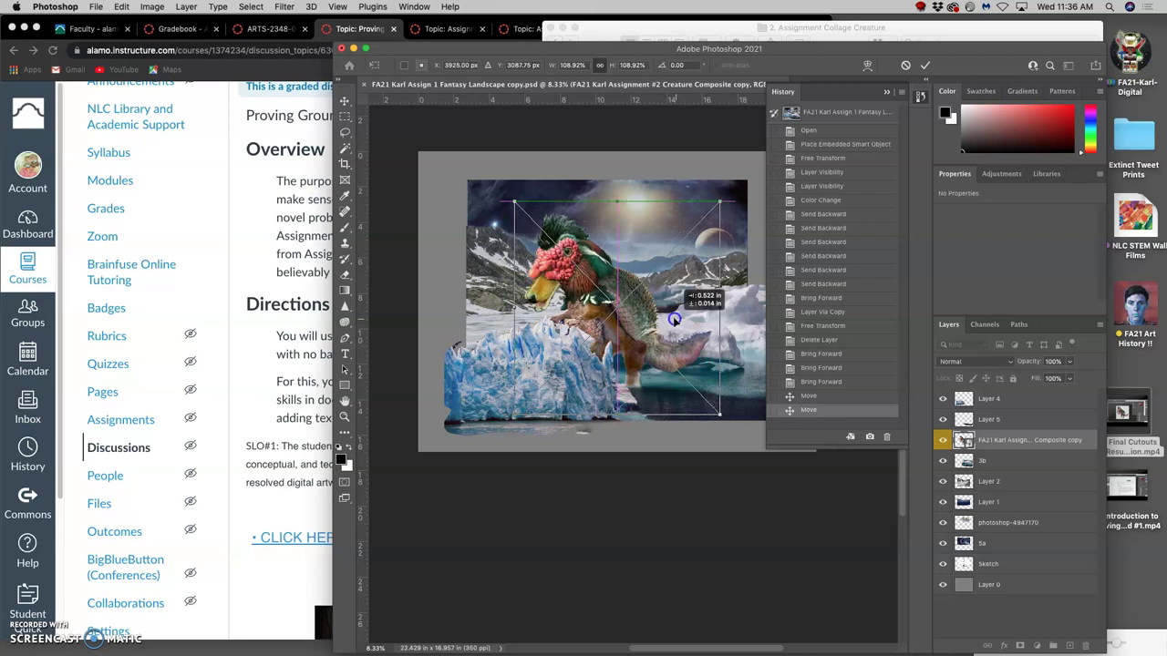
mouse_move(516, 201)
left_mouse_down()
mouse_move(494, 189)
mouse_move(505, 193)
left_mouse_up()
left_click_drag(735, 326, 728, 323)
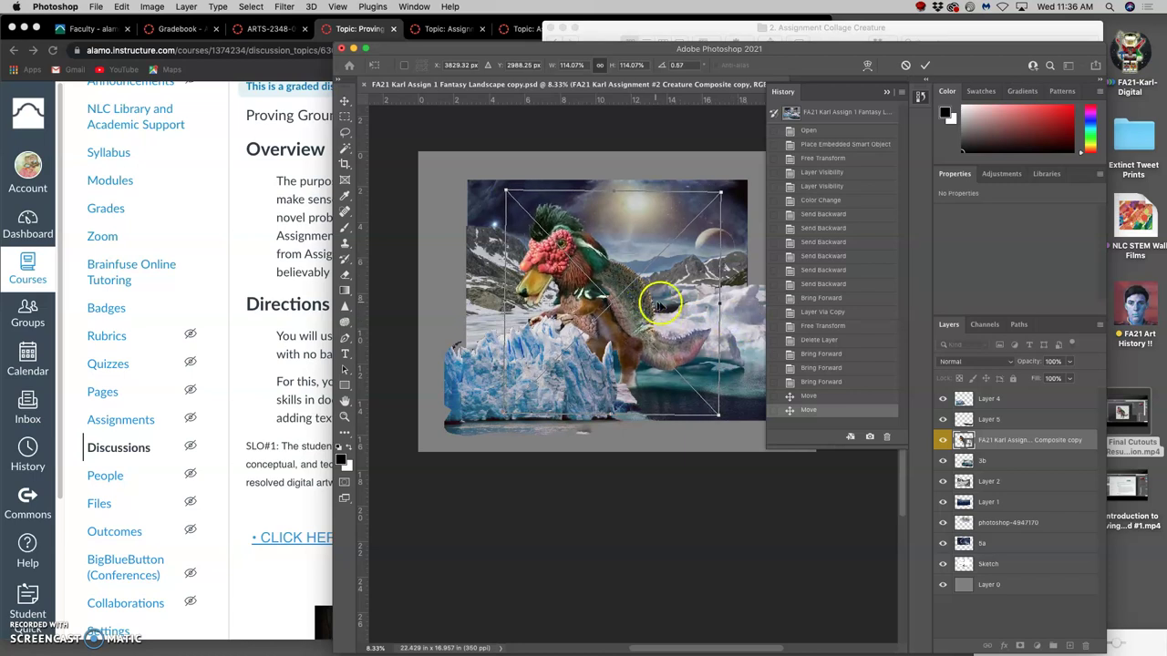
- Warp the creature's lower body, neck and legs into the water and ice, then commit
right_click(649, 306)
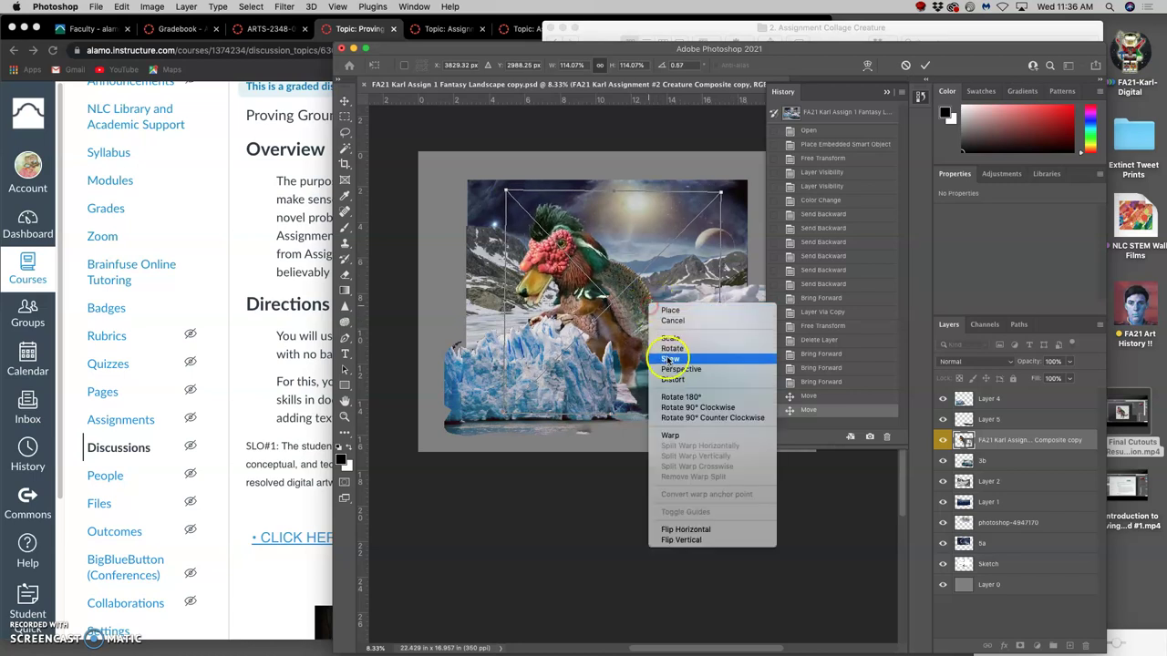
left_click(675, 436)
left_click(646, 410)
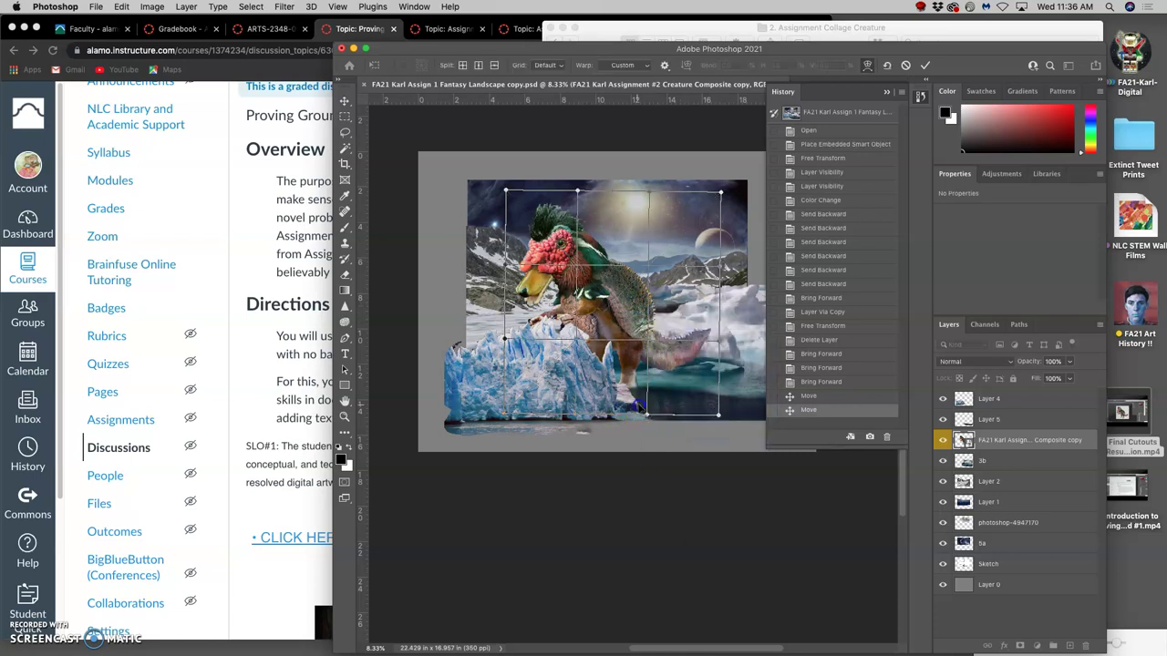
left_click_drag(645, 408, 652, 403)
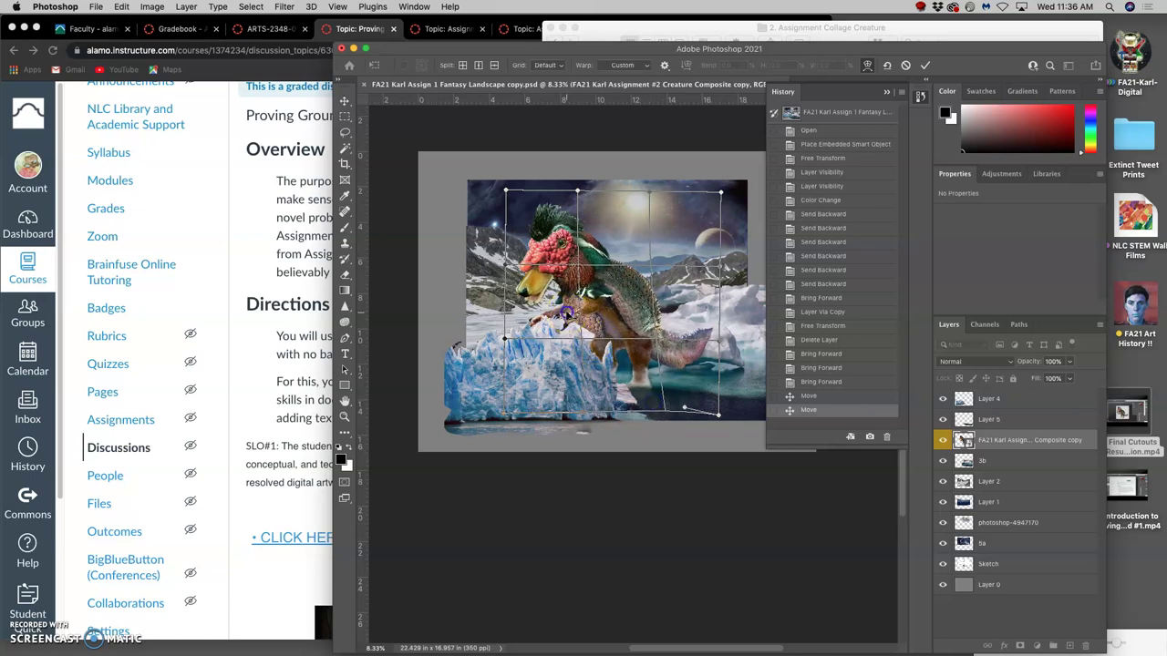
mouse_move(565, 315)
left_mouse_down()
mouse_move(550, 267)
mouse_move(577, 307)
left_mouse_up()
left_click_drag(584, 363, 666, 384)
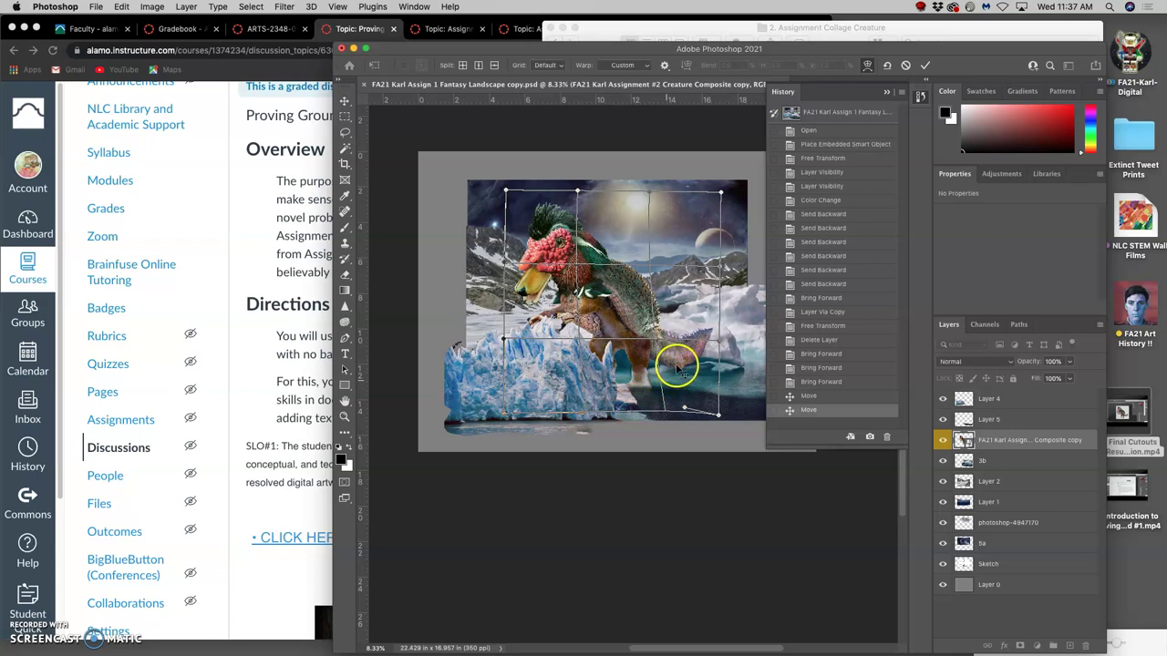
key("Return")
scroll(675, 367, "right", 3)
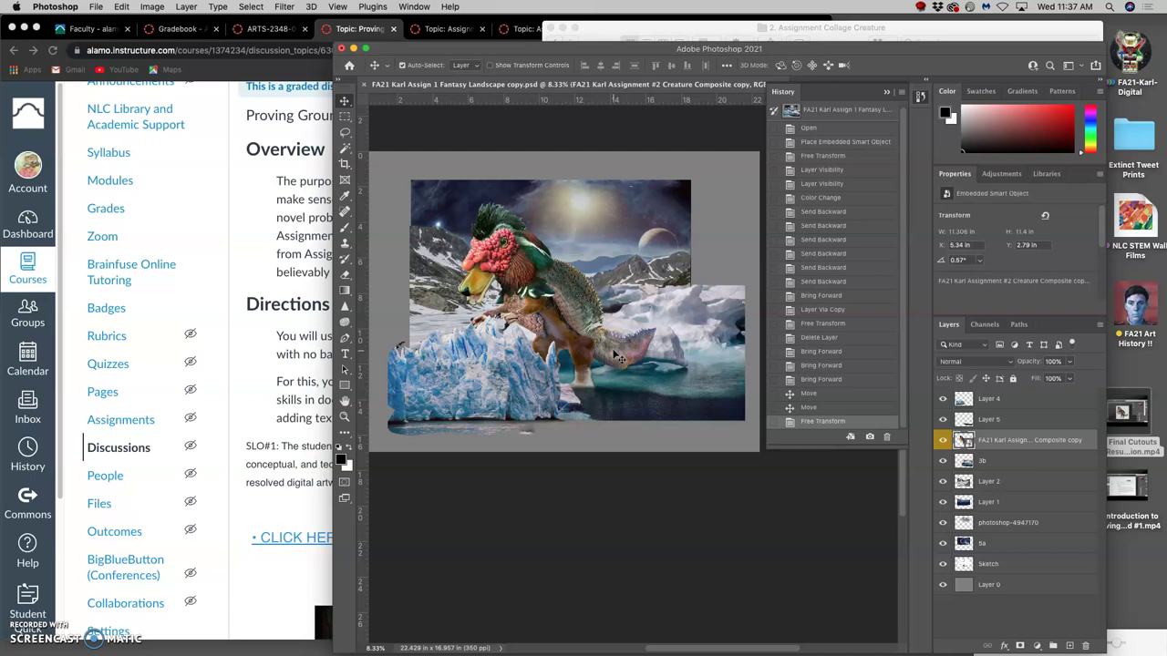
- Drag the document window's left edge outward so the whole collage sits centred
scroll(574, 310, "up", 3)
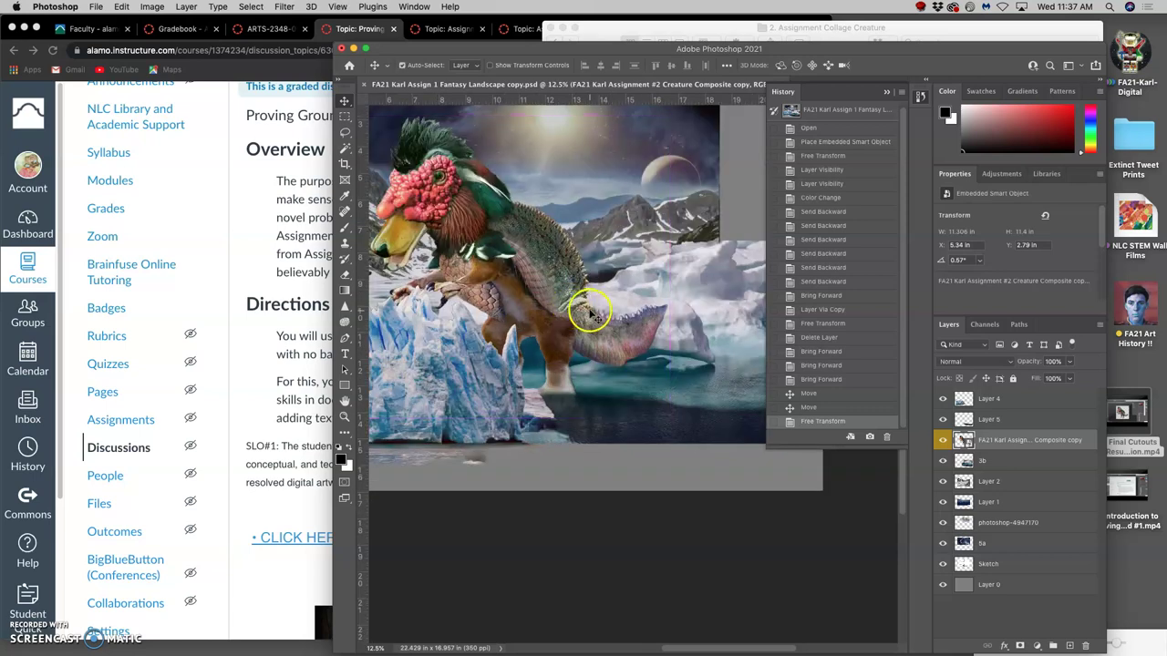
scroll(588, 310, "right", 3)
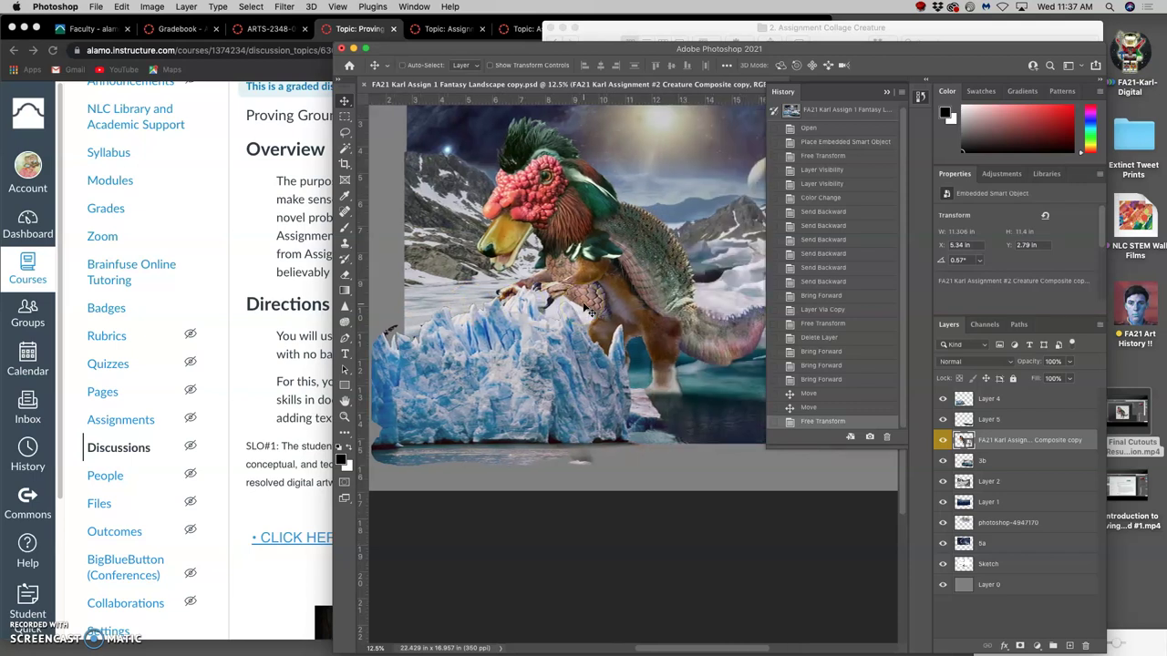
scroll(588, 310, "down", 2)
scroll(622, 313, "right", 3)
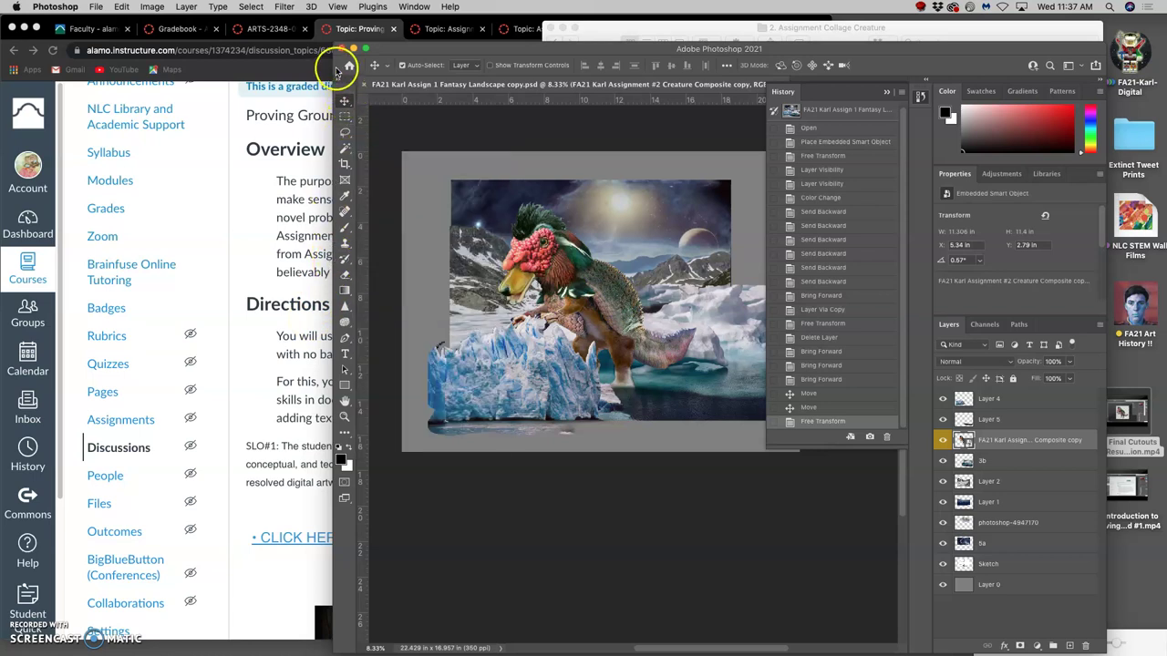
left_click_drag(334, 63, 74, 64)
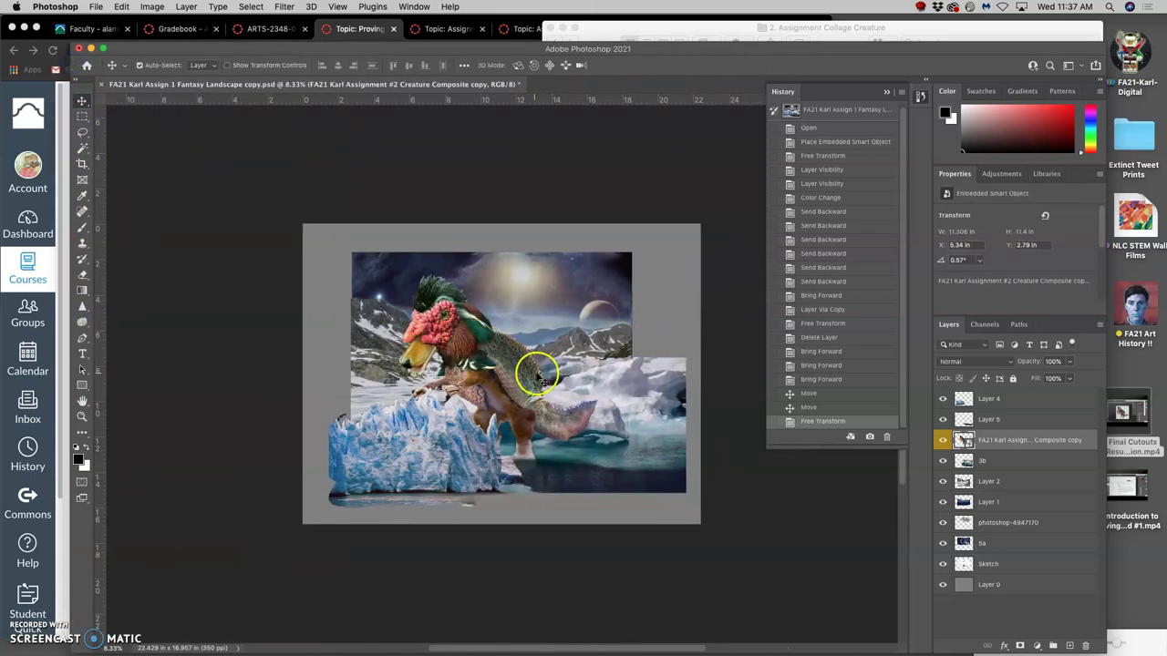
- Rasterize the Composite copy layer and crop the canvas to the mountain background
right_click(1006, 436)
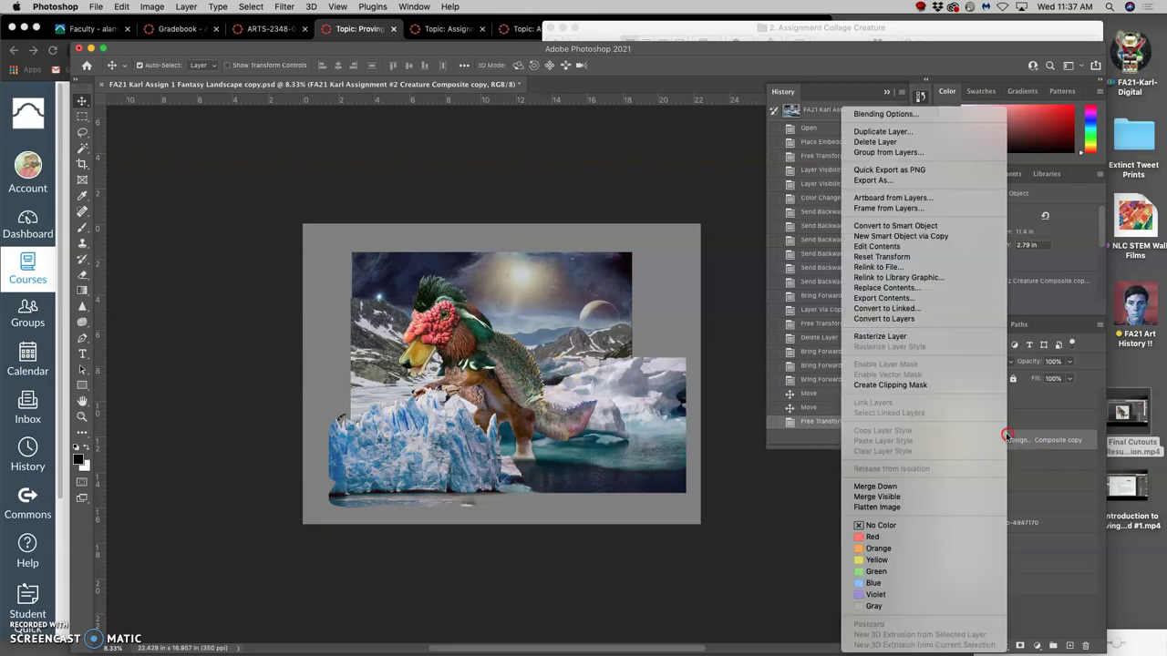
left_click(919, 335)
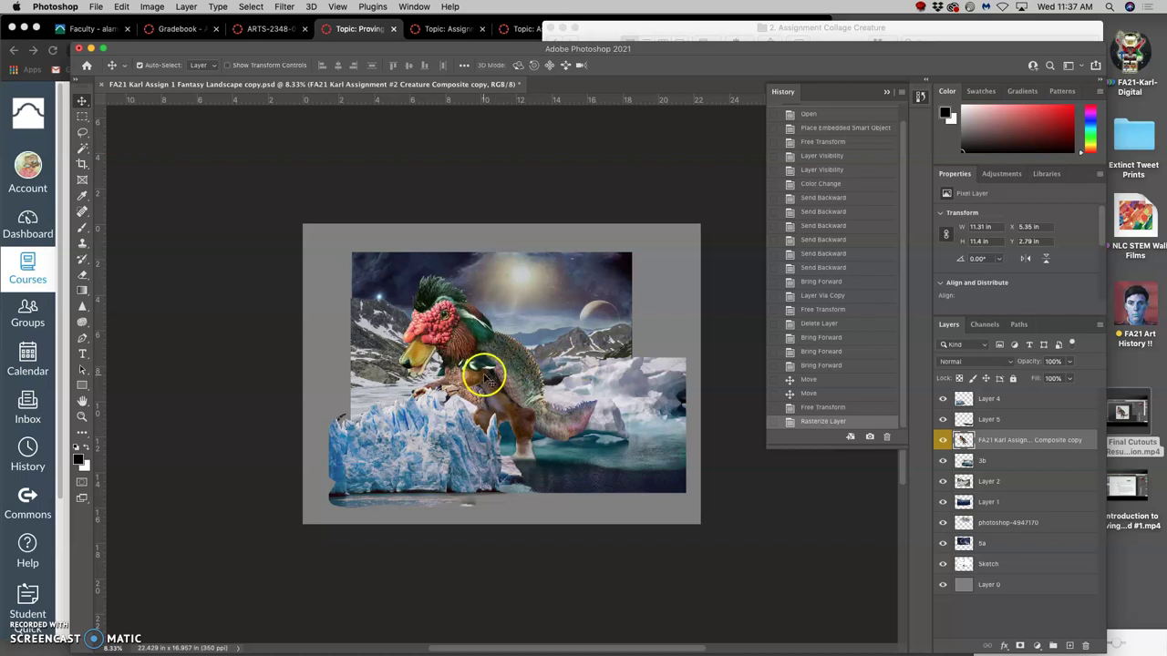
left_click(82, 179)
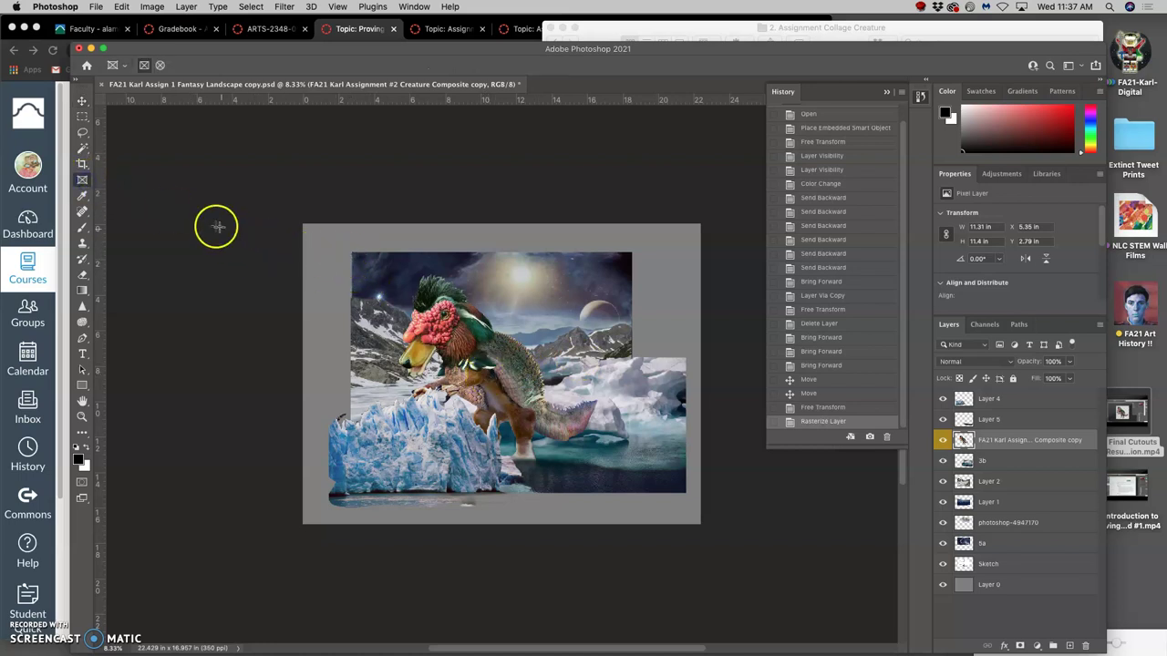
left_click(81, 165)
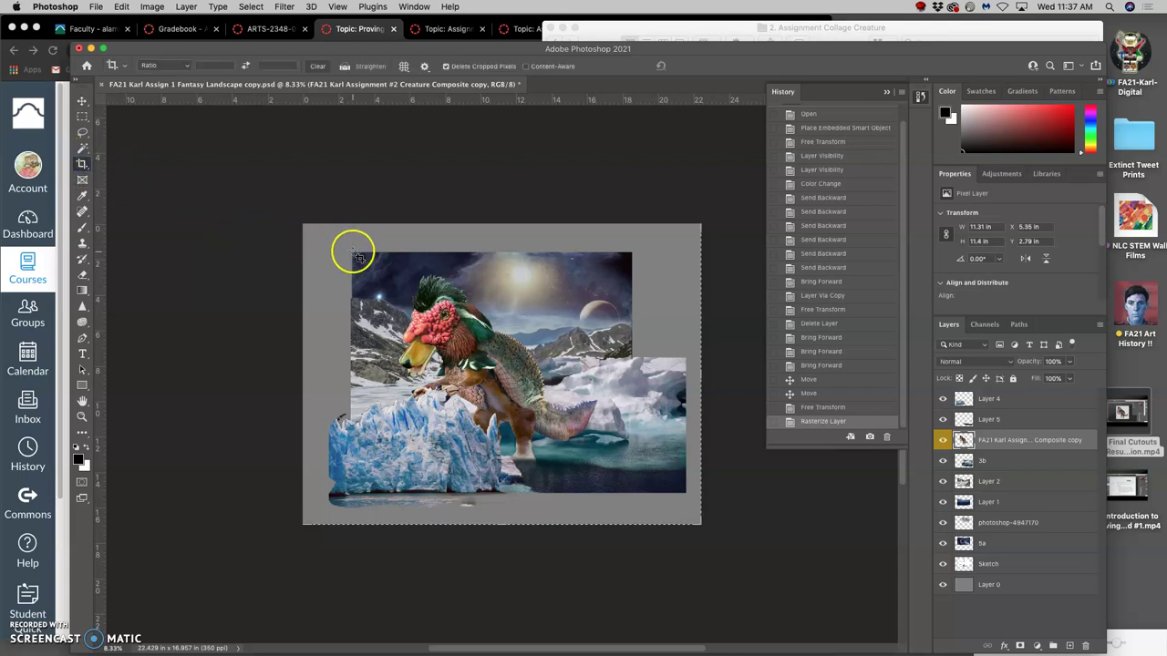
left_click_drag(352, 254, 632, 491)
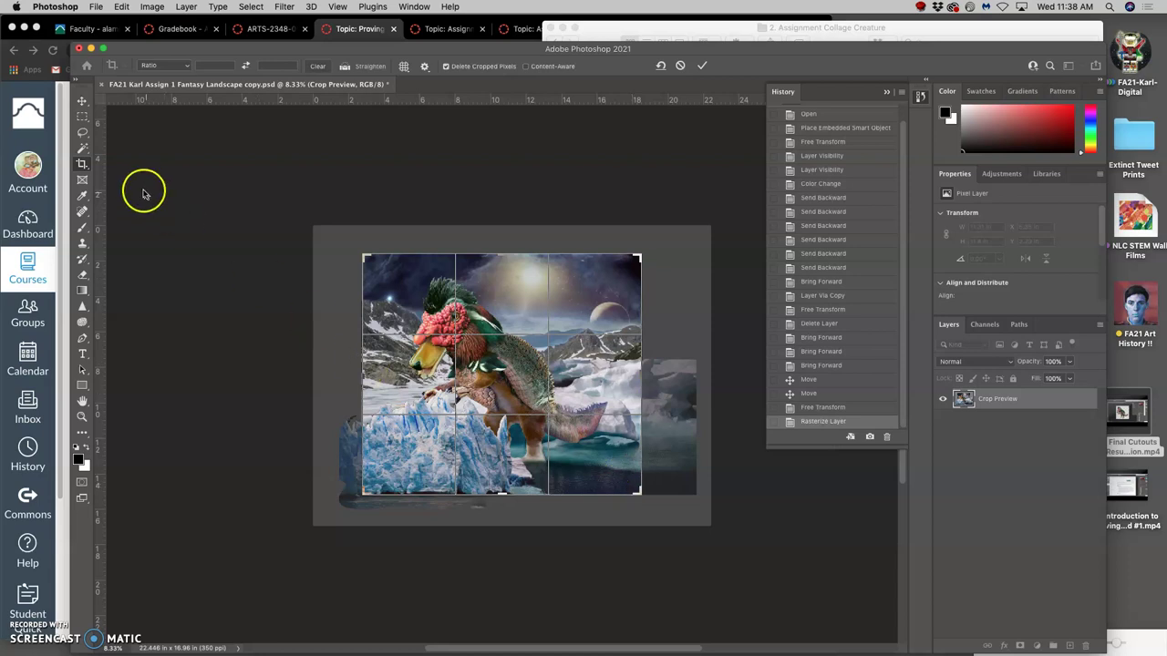
left_click(83, 135)
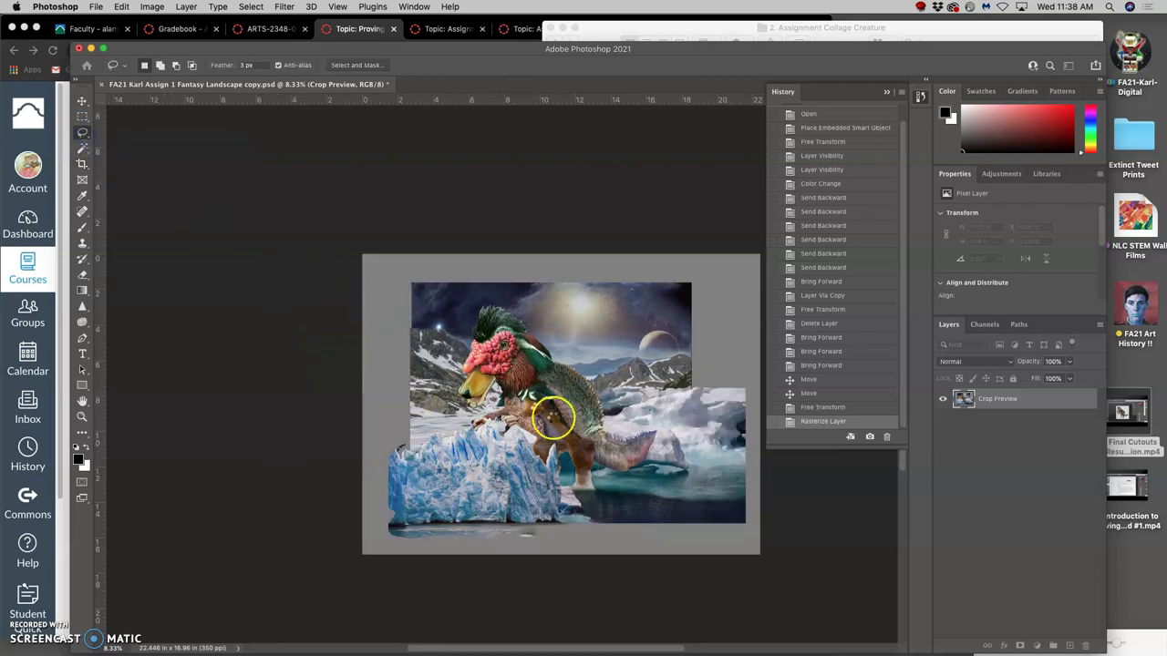
- Select Layer 4, the blue iceberg, and scale it down to about 93%
left_click(987, 402)
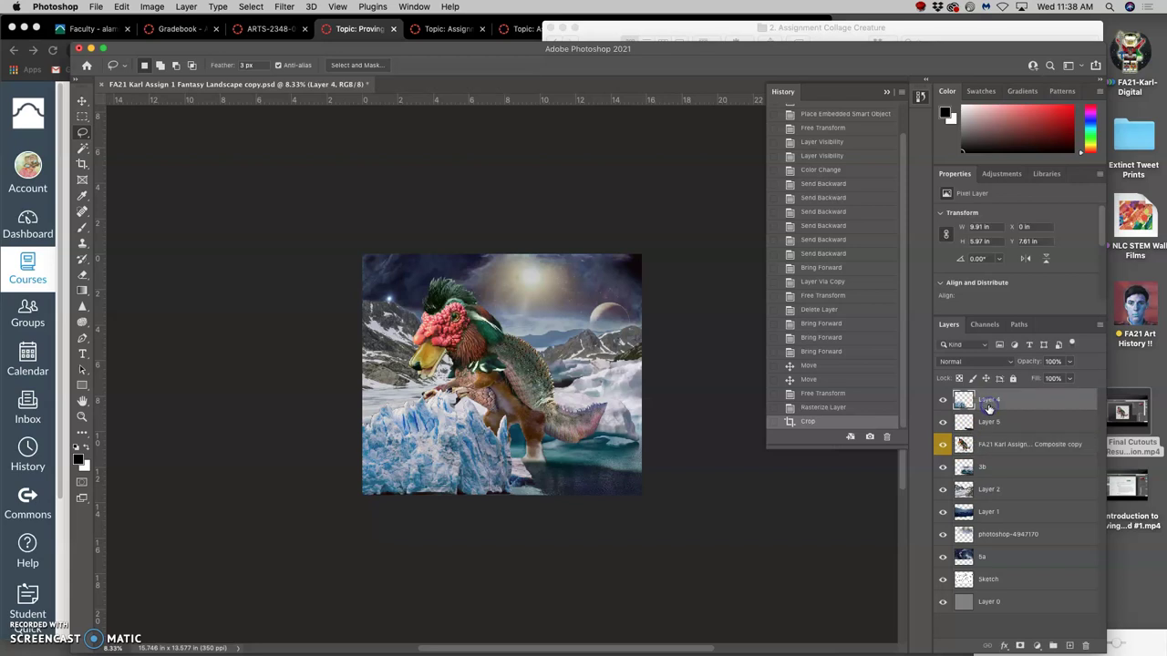
key("super+t")
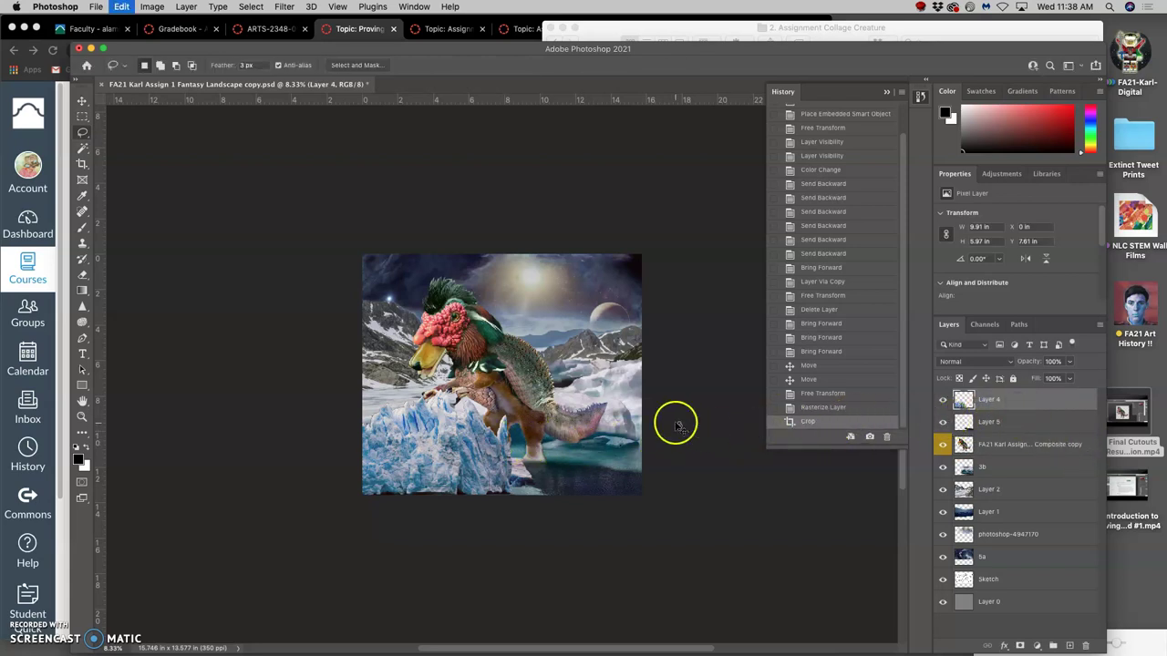
left_click(81, 100)
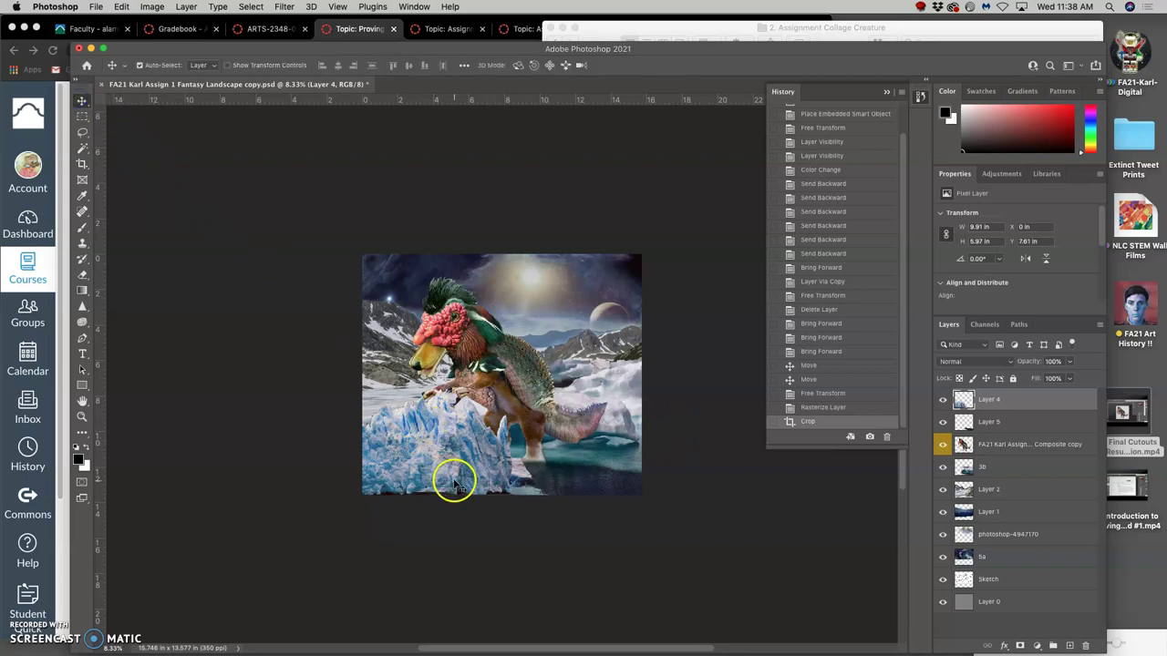
key("super+t")
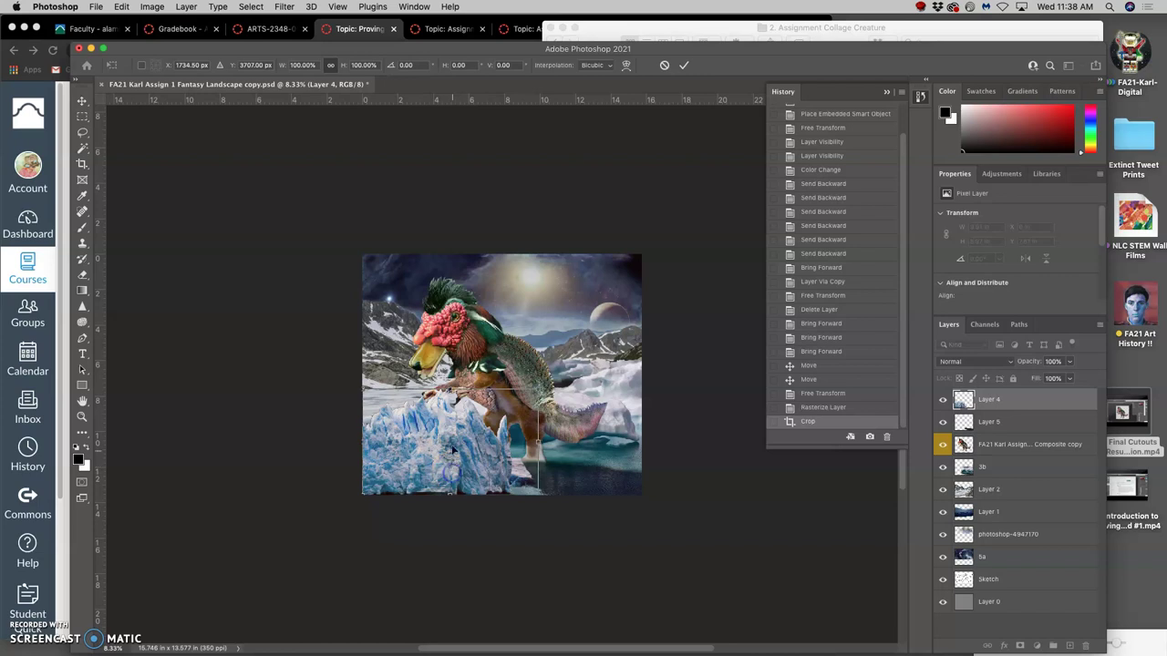
left_click_drag(450, 489, 450, 495)
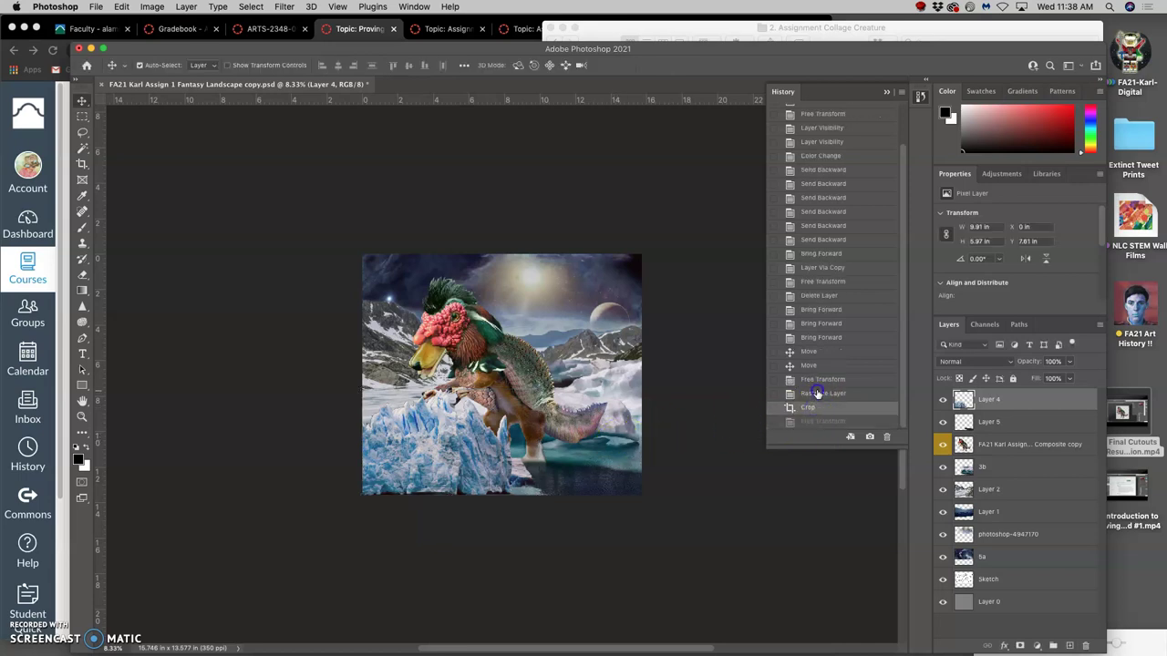
- Revert to the pre-crop history state and shorten the iceberg from its bottom edge to 11.24 × 5.97 in
left_click(817, 393)
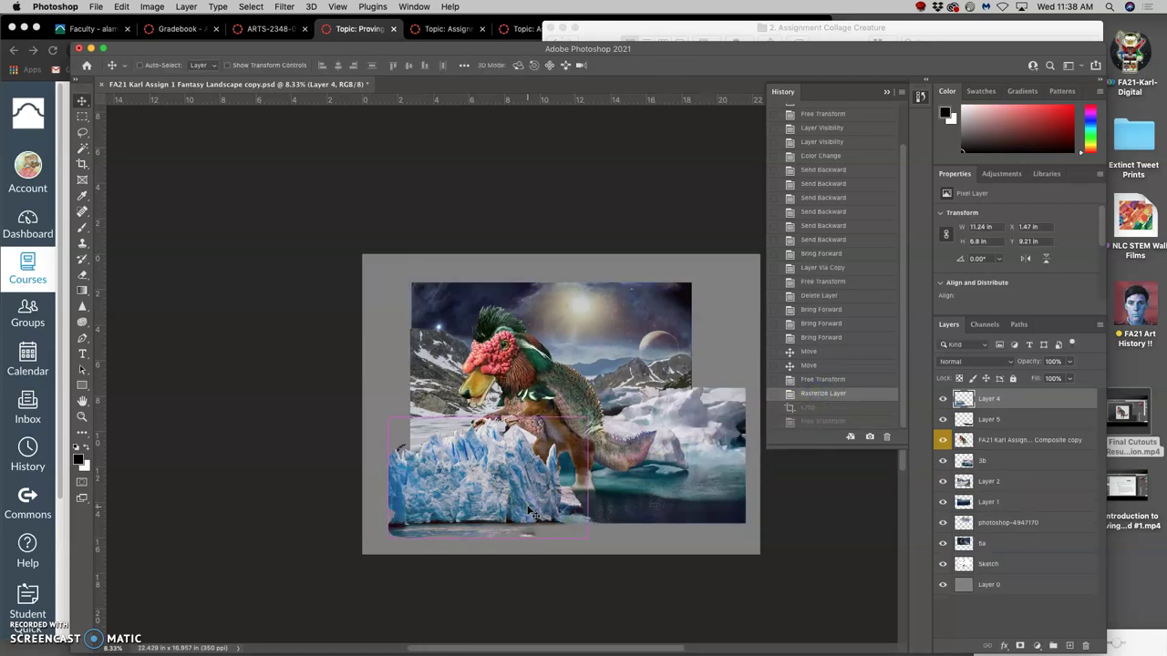
key("super+t")
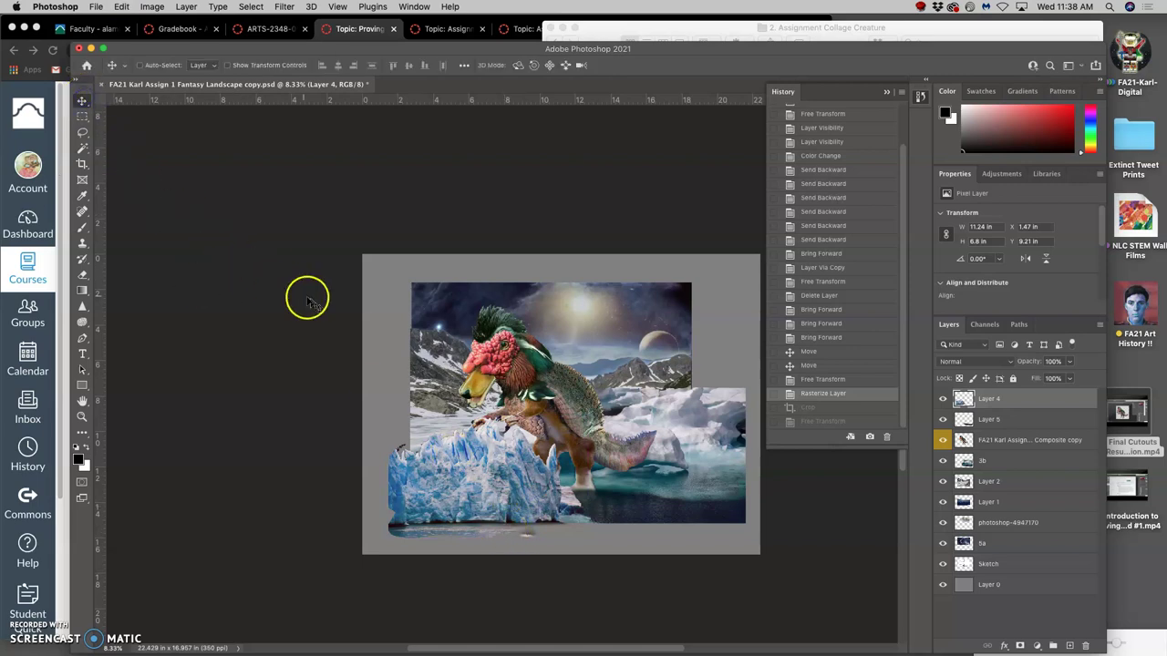
left_click(492, 500)
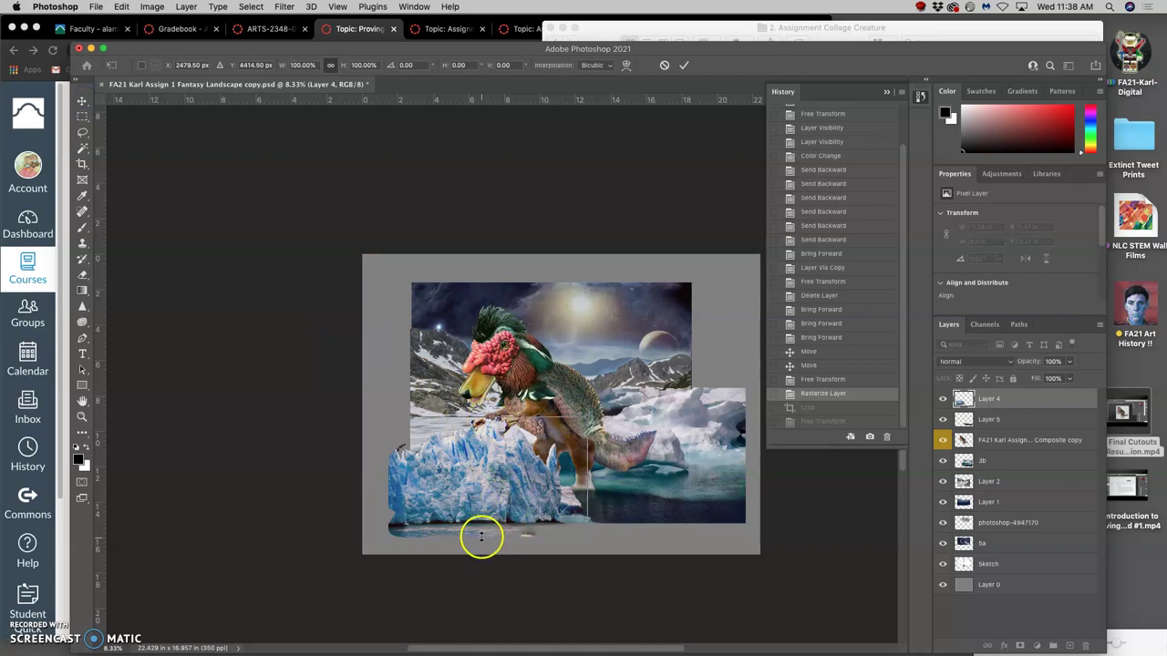
left_click_drag(484, 541, 500, 517)
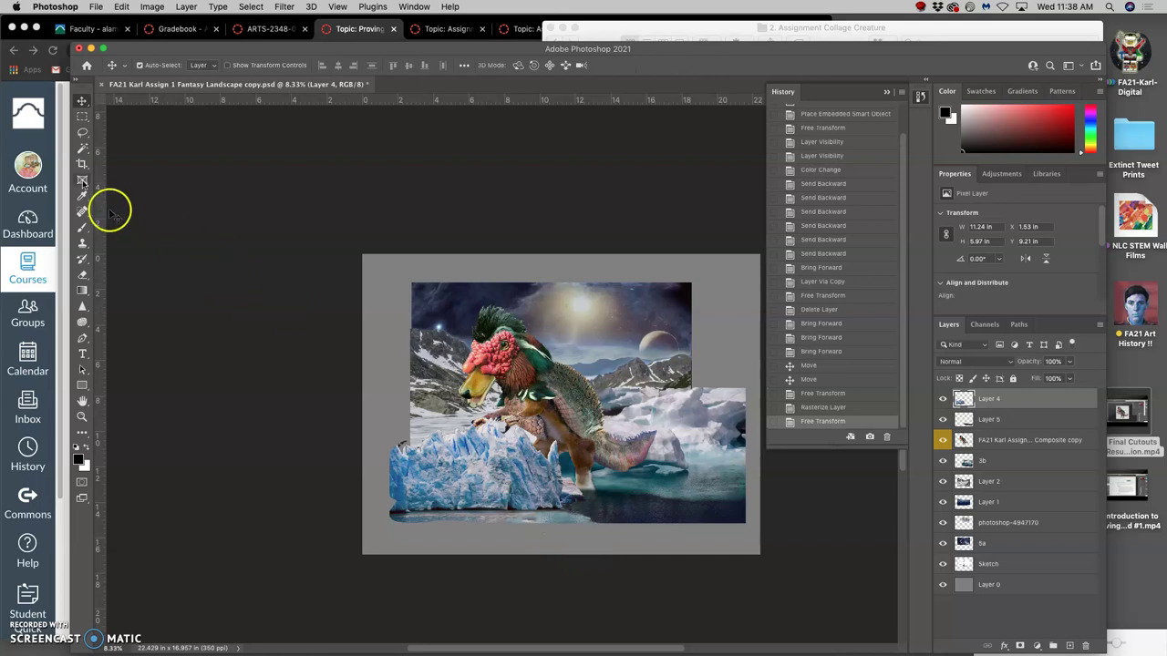
- Crop the right and bottom overhang so the canvas measures 15.746 × 13.331 in at 350 ppi
left_click(82, 164)
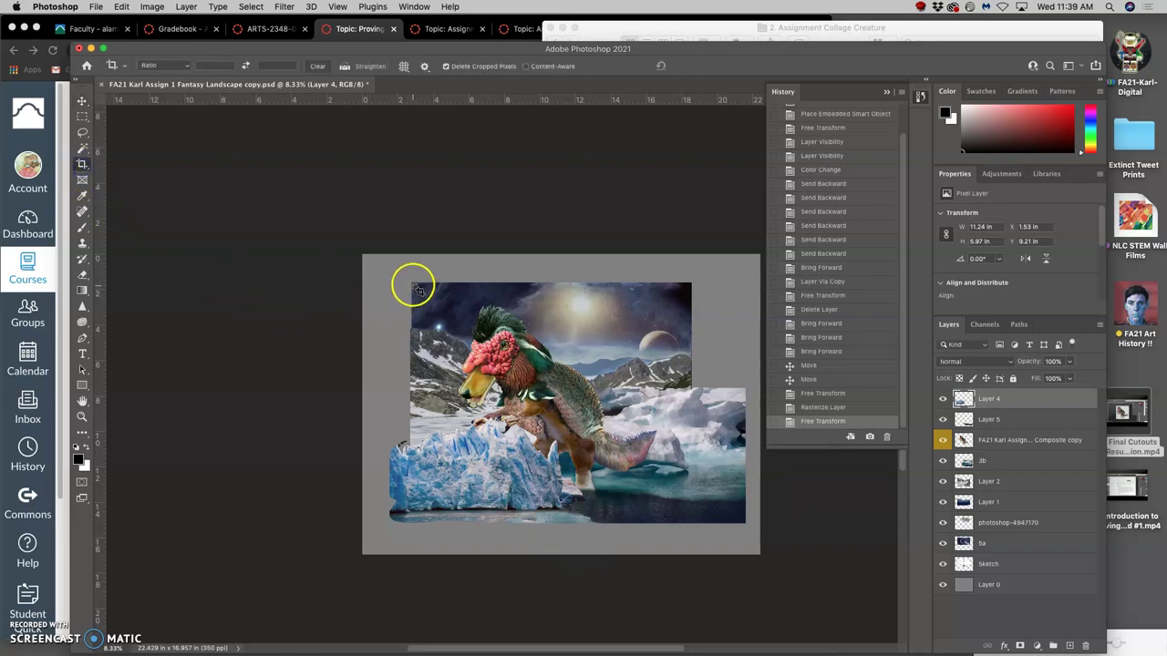
left_click_drag(413, 287, 686, 519)
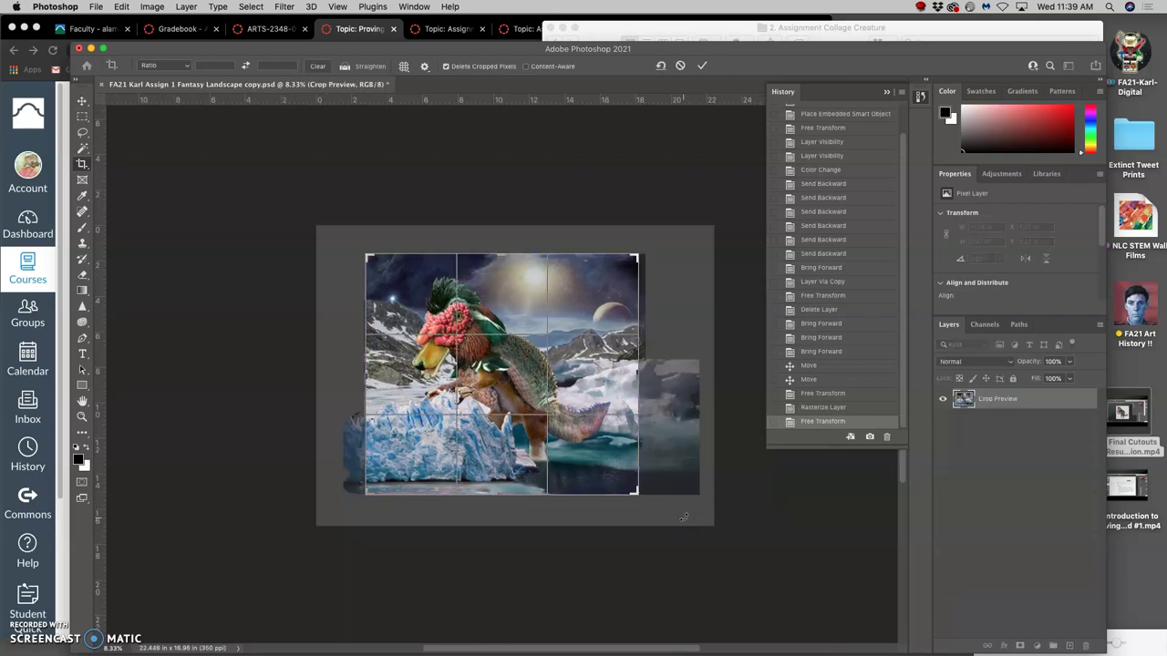
left_click_drag(638, 378, 642, 377)
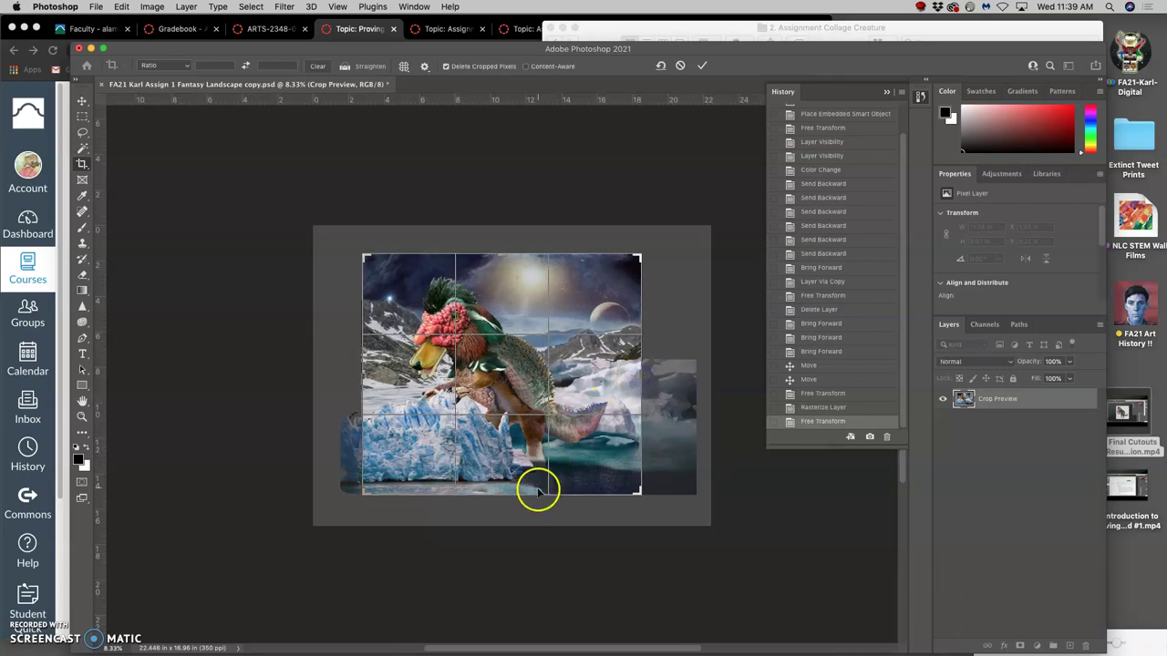
left_click_drag(535, 493, 535, 494)
key("super+equal")
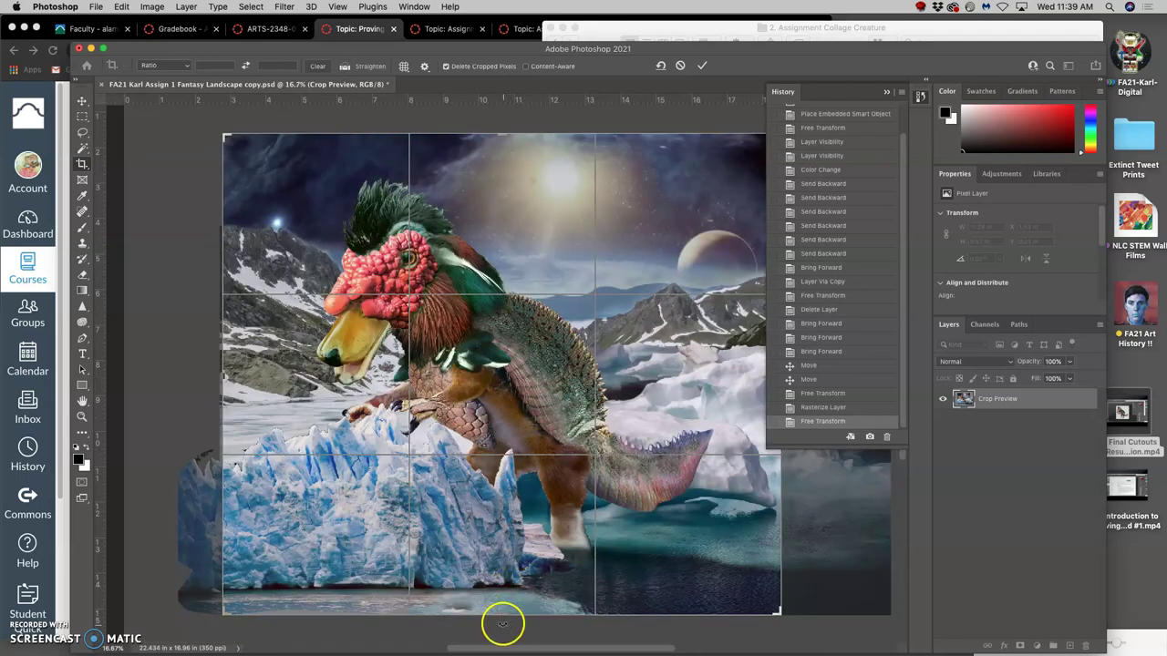
left_click_drag(502, 617, 506, 613)
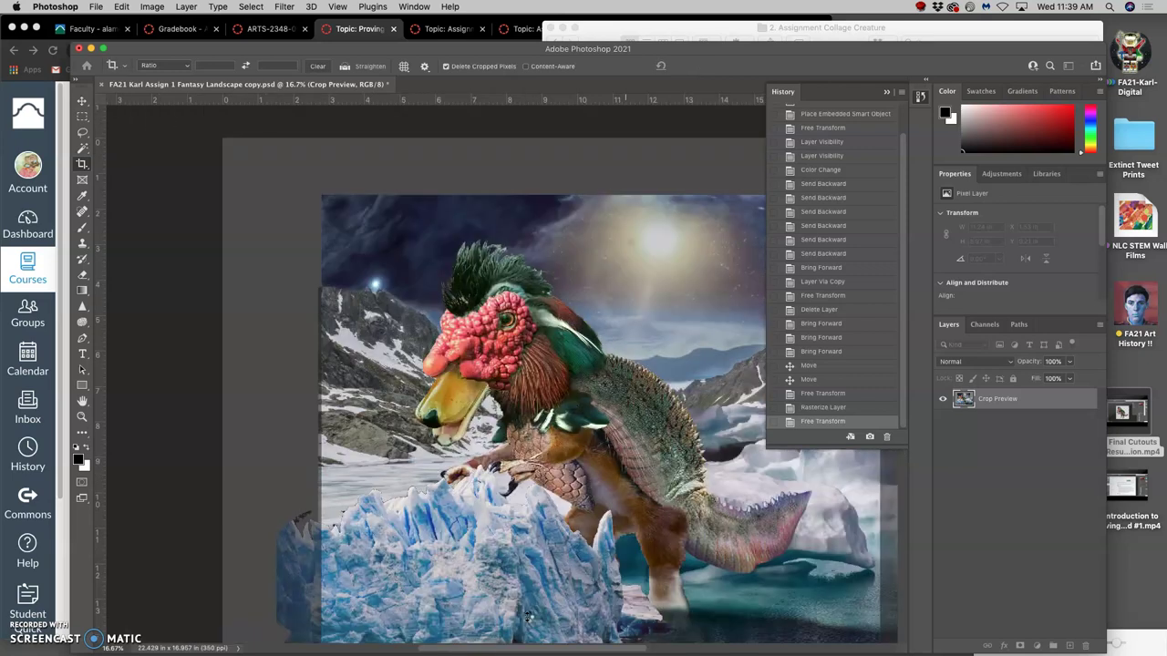
double_click(520, 606)
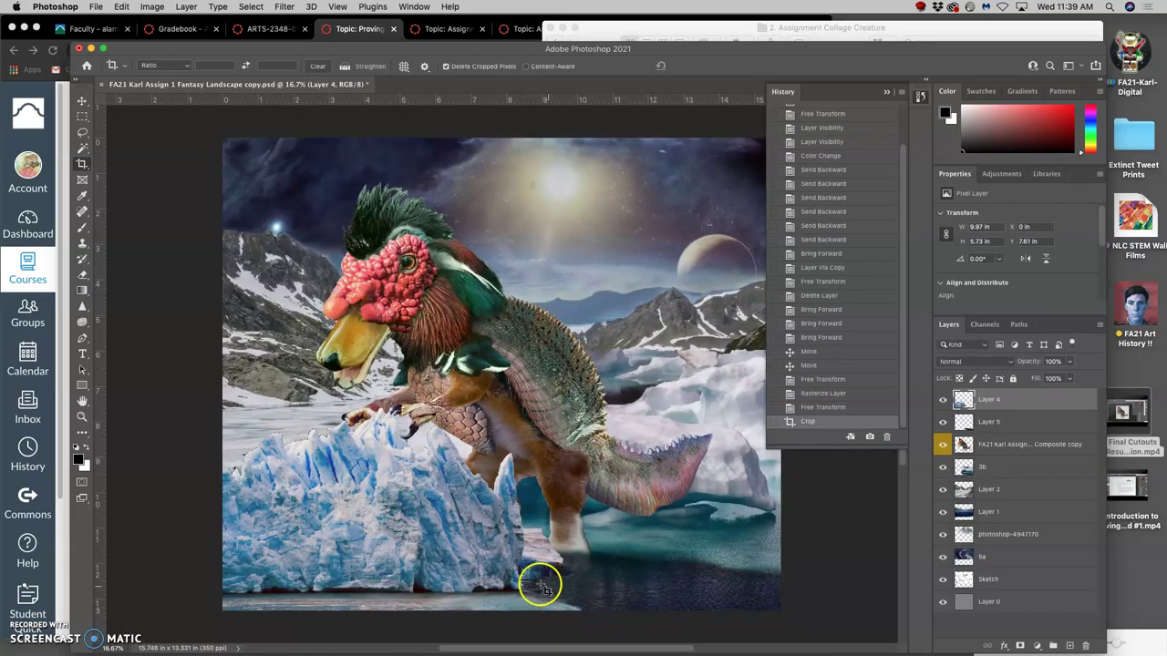
scroll(546, 583, "right", 3)
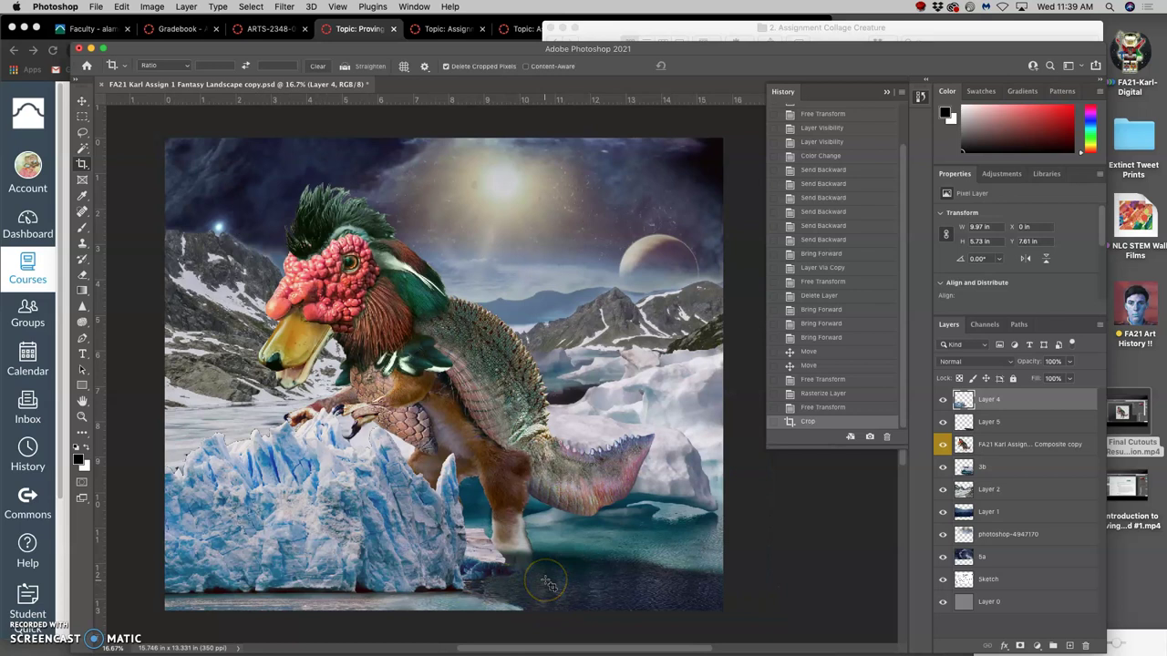
scroll(547, 585, "up", 2)
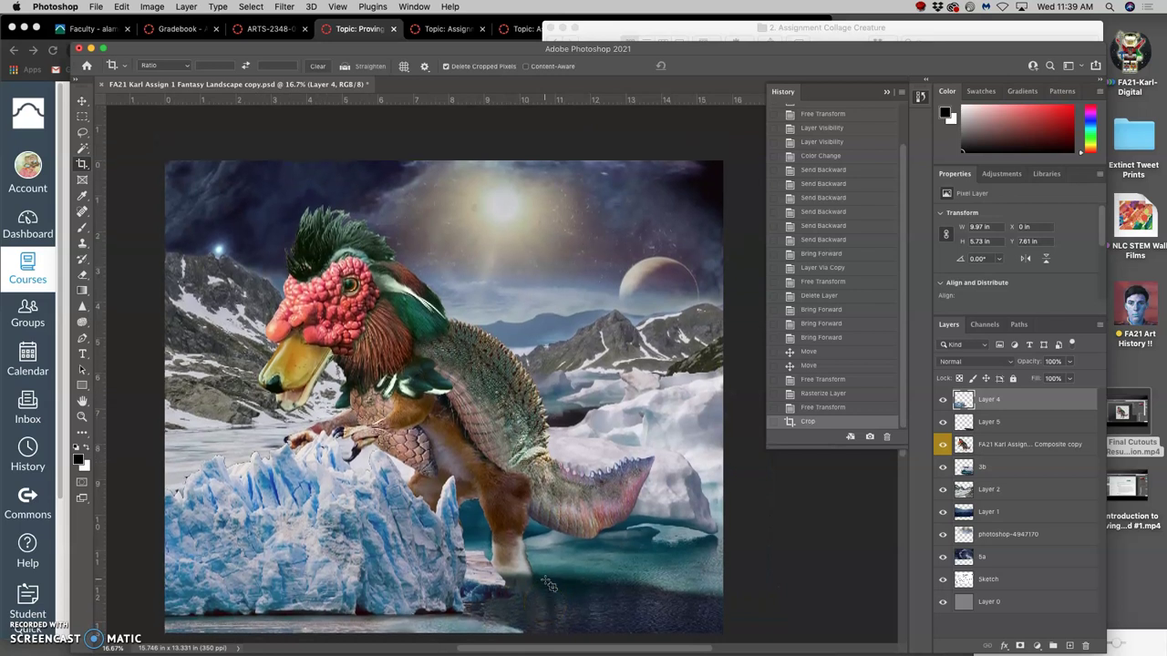
scroll(551, 587, "down", 1)
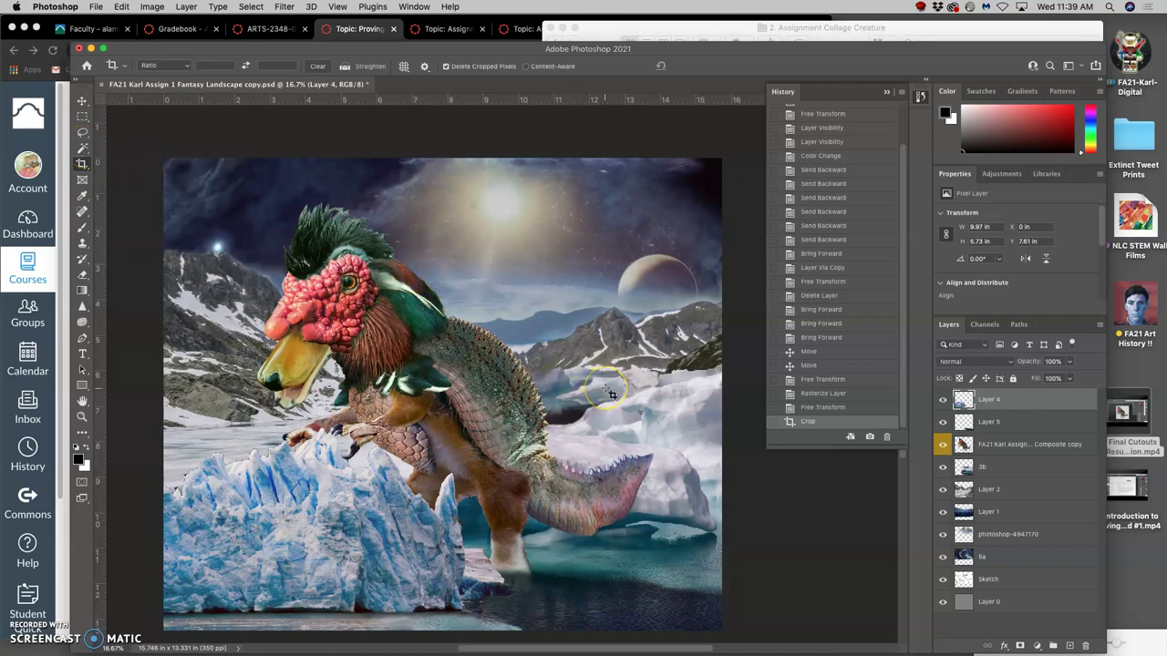
- Select the creature composite layer and toggle its visibility to compare
left_click(969, 446)
left_click(944, 447)
left_click(945, 447)
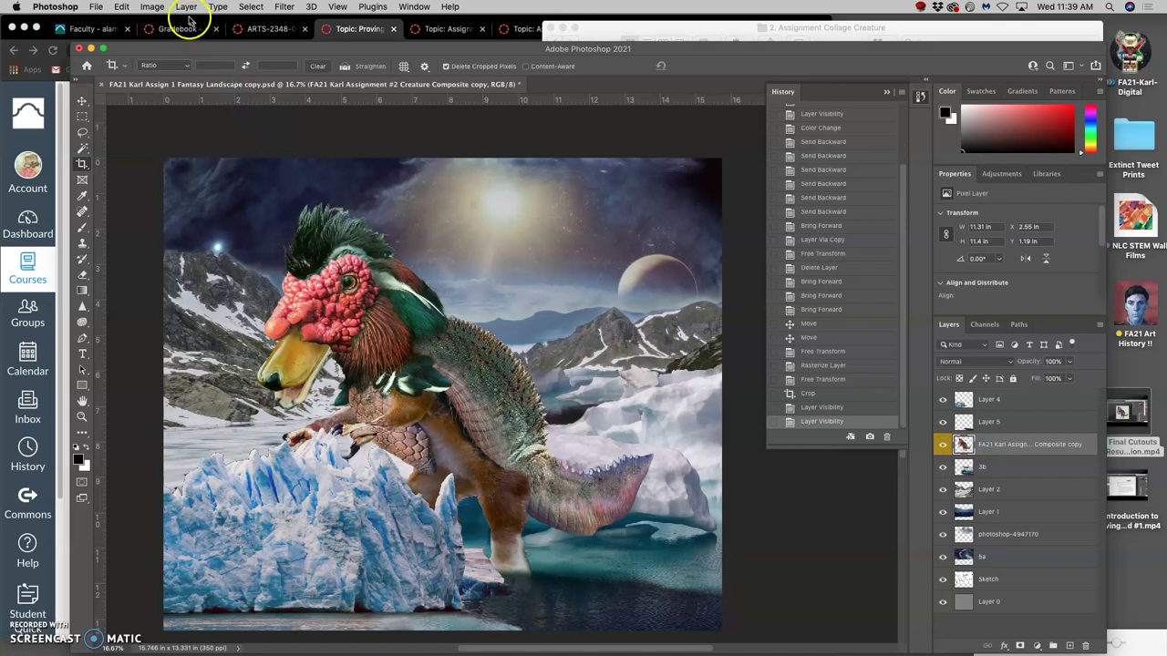
- Apply Levels to the creature with inputs 2 / 1.26 / 245 and output white 224
left_click(152, 7)
mouse_move(182, 40)
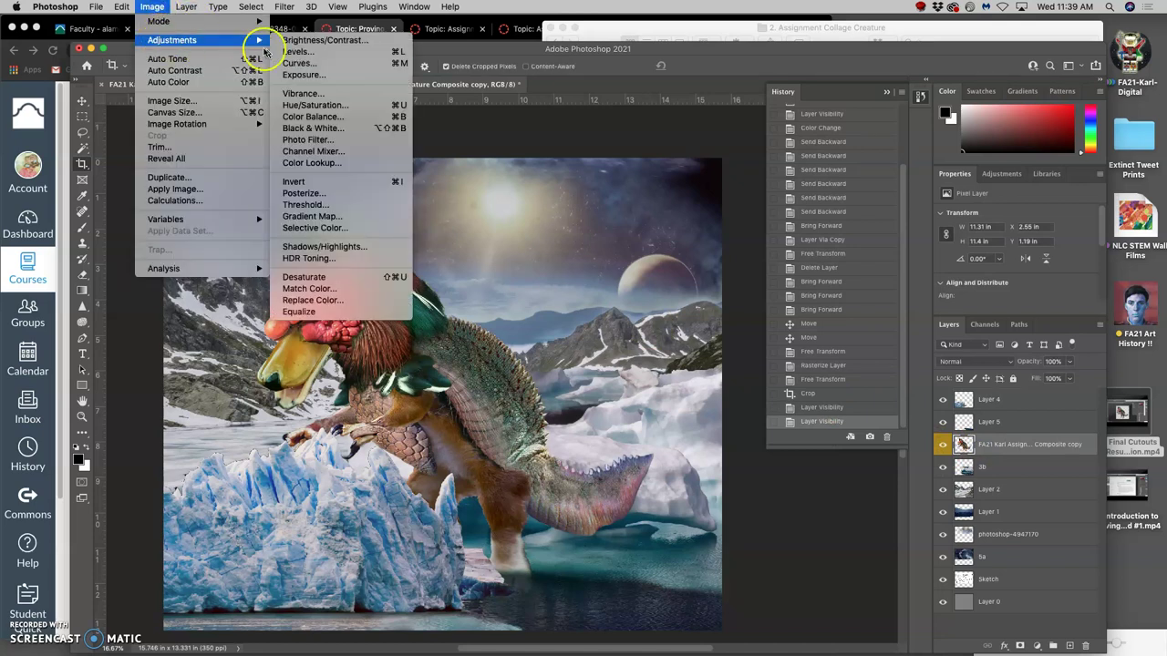
left_click(293, 52)
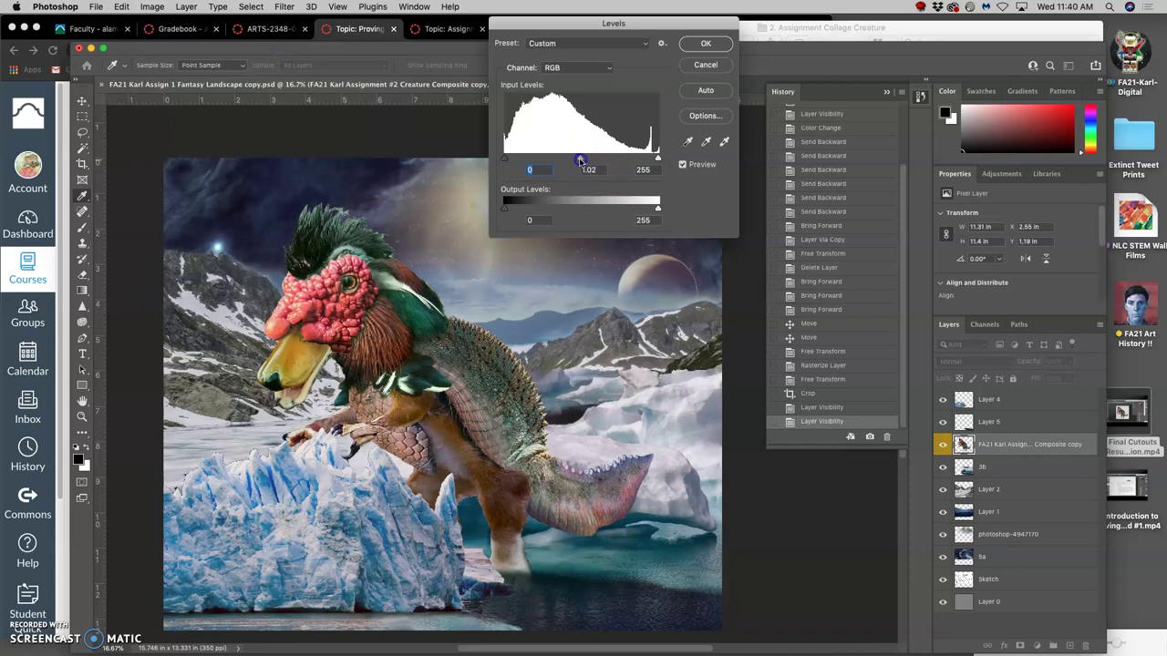
mouse_move(573, 160)
left_mouse_down()
mouse_move(600, 164)
mouse_move(585, 162)
left_mouse_up()
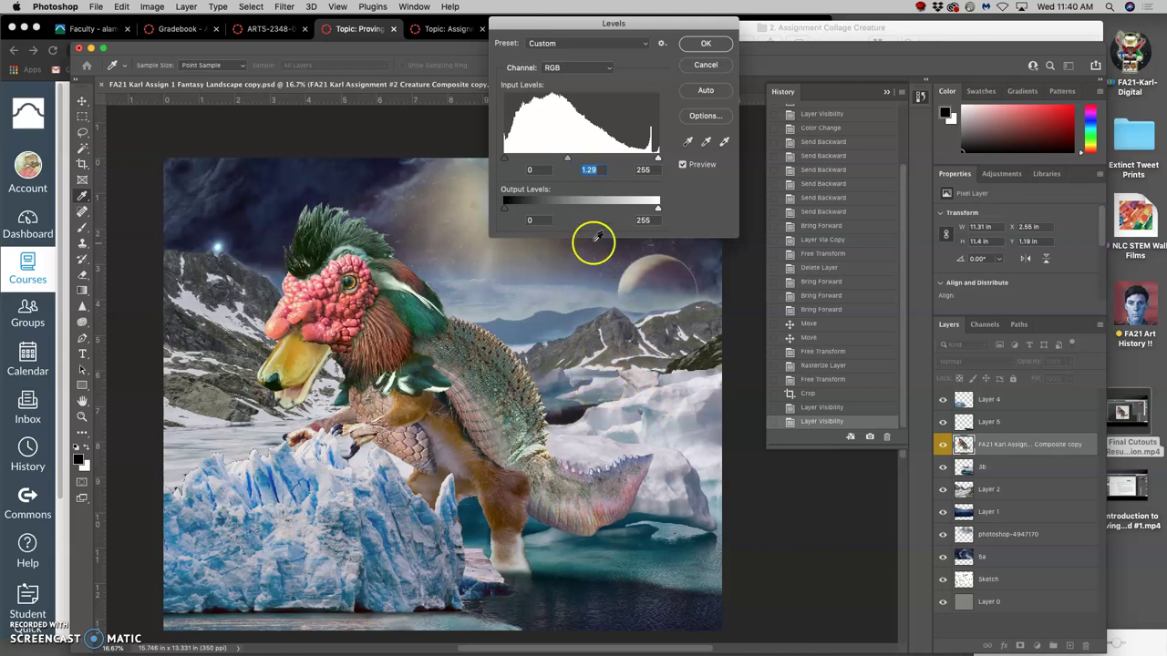
left_click(566, 159)
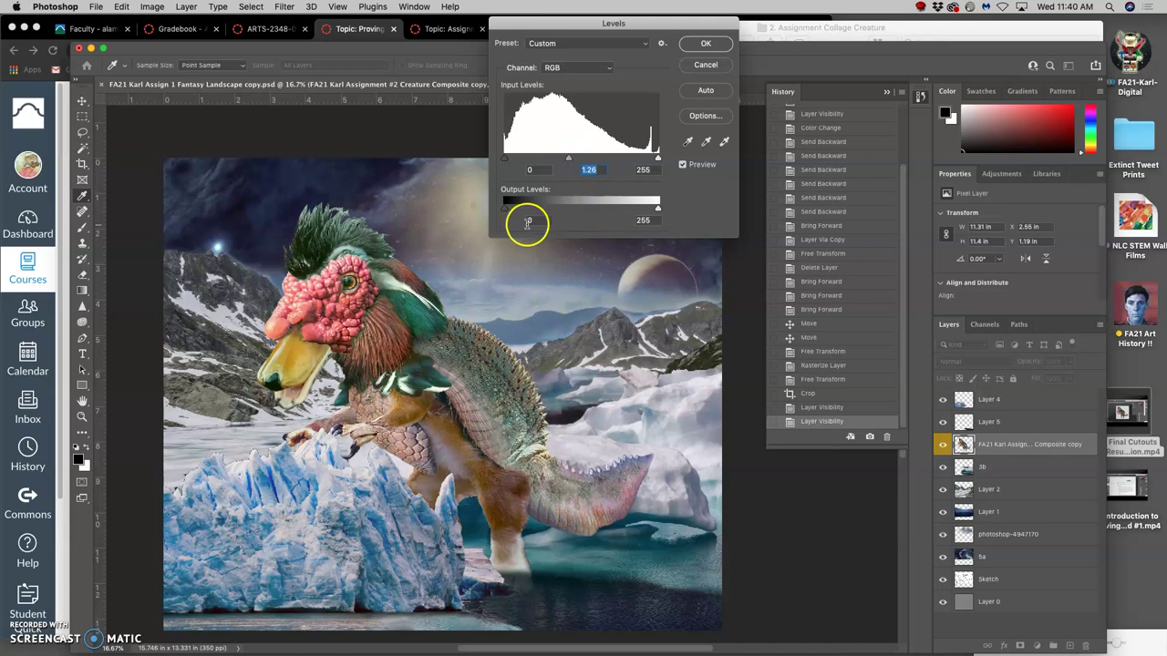
mouse_move(506, 162)
left_mouse_down()
mouse_move(523, 161)
mouse_move(489, 159)
left_mouse_up()
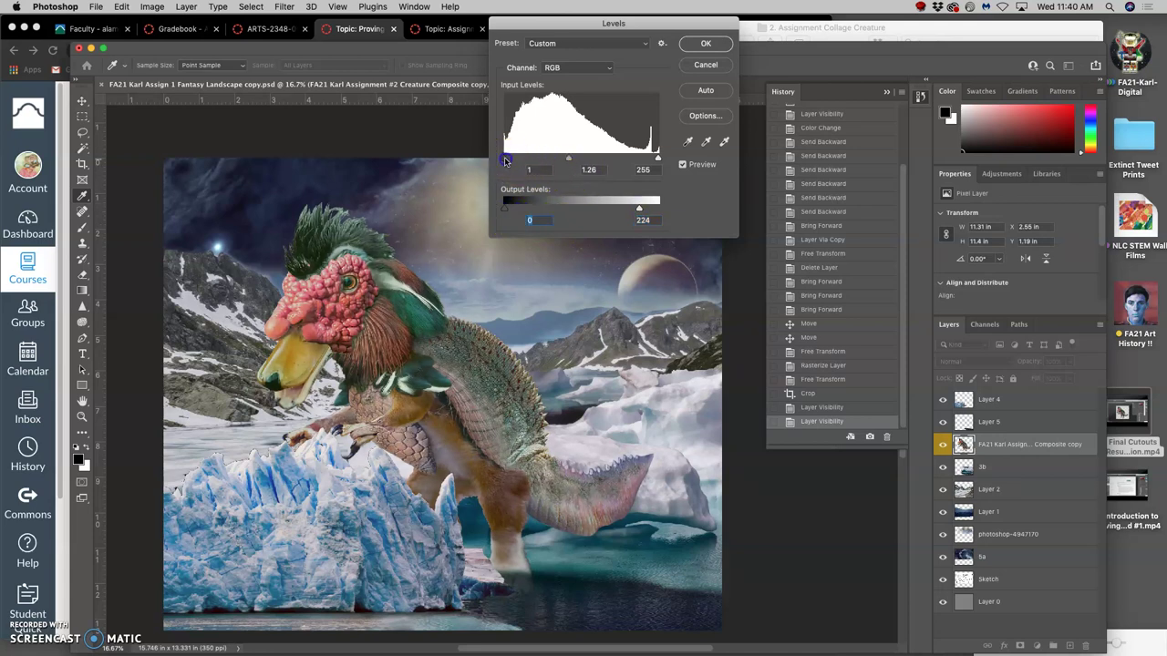
left_click_drag(505, 160, 508, 161)
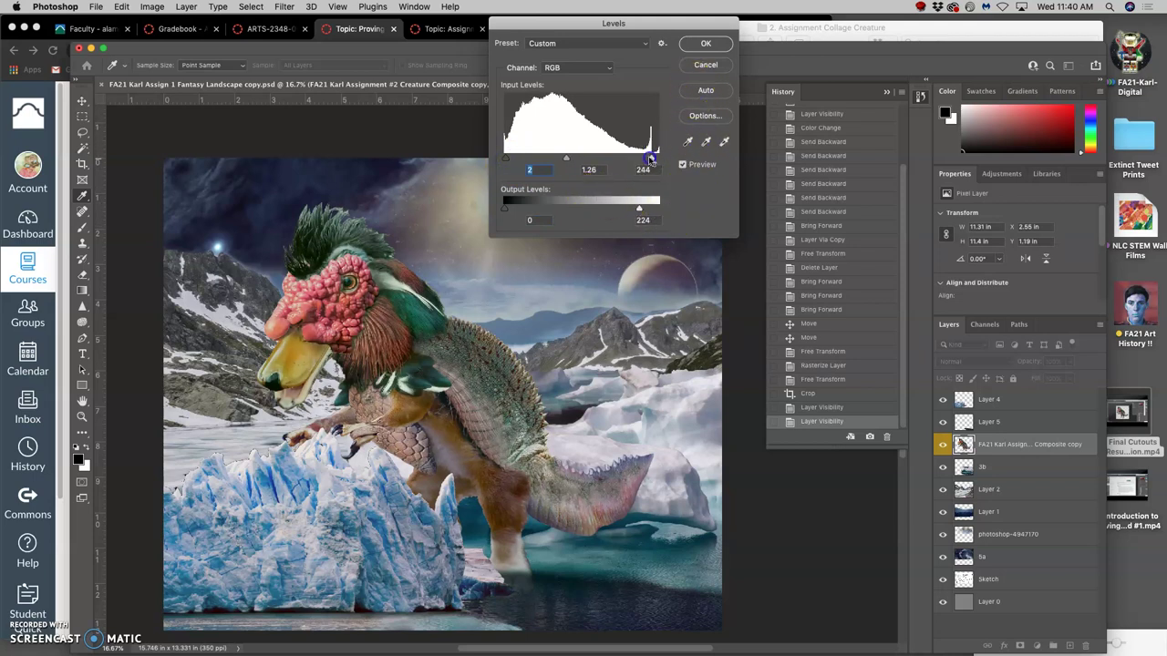
mouse_move(657, 156)
left_mouse_down()
mouse_move(624, 158)
mouse_move(657, 157)
left_mouse_up()
left_click(704, 44)
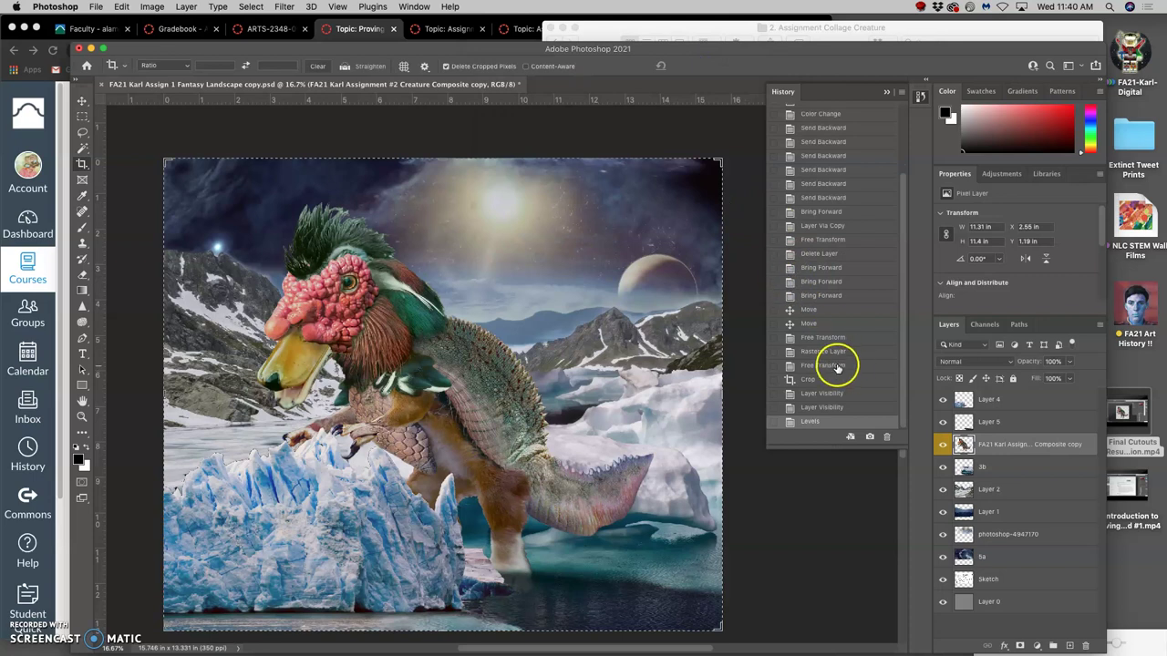
- Step back and forward in History to compare the creature with and without Levels
left_click(825, 409)
left_click(827, 418)
left_click(827, 409)
left_click(824, 419)
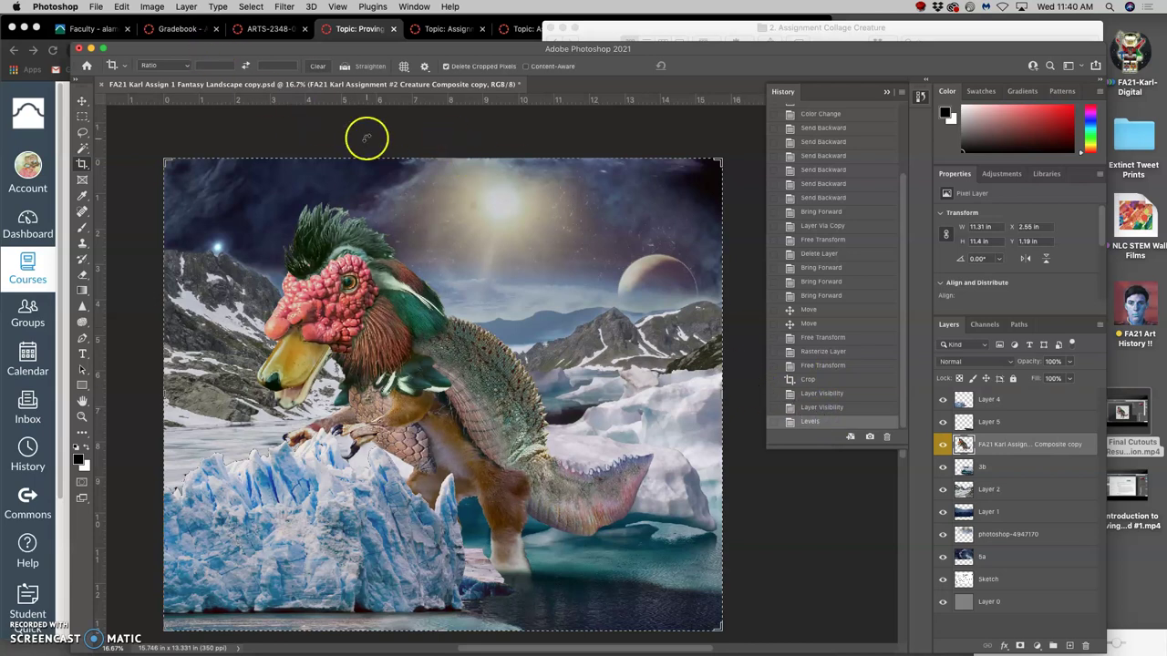
- Deselect, open Color Balance and shift the creature's midtones toward cyan and blue
left_click(82, 132)
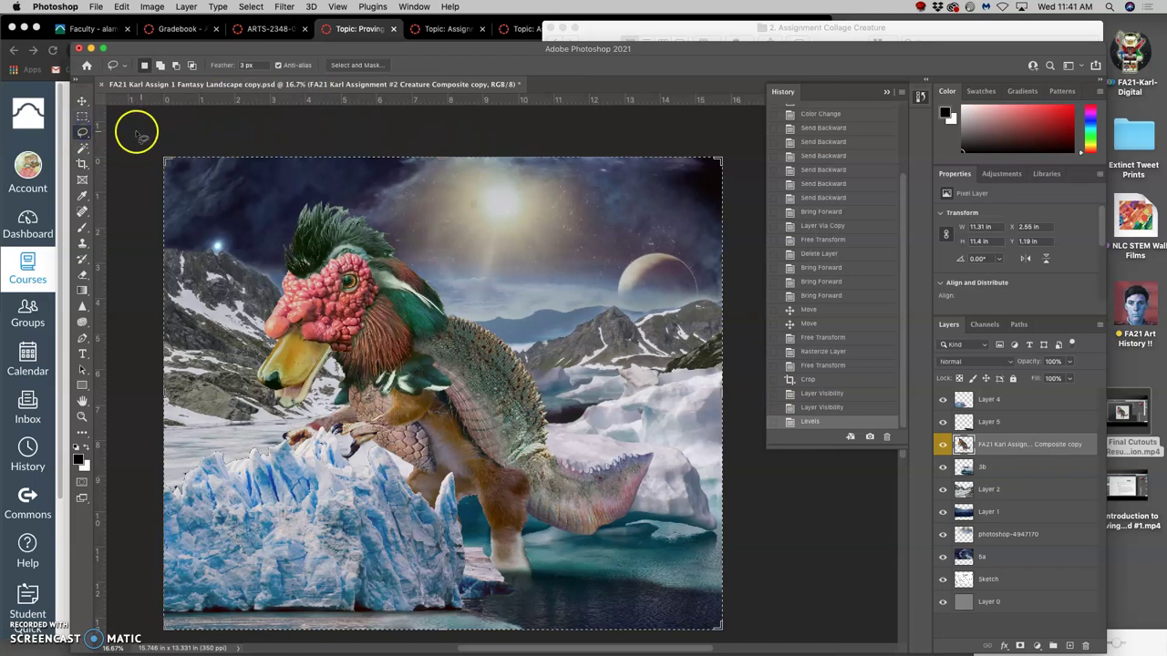
left_click(123, 136)
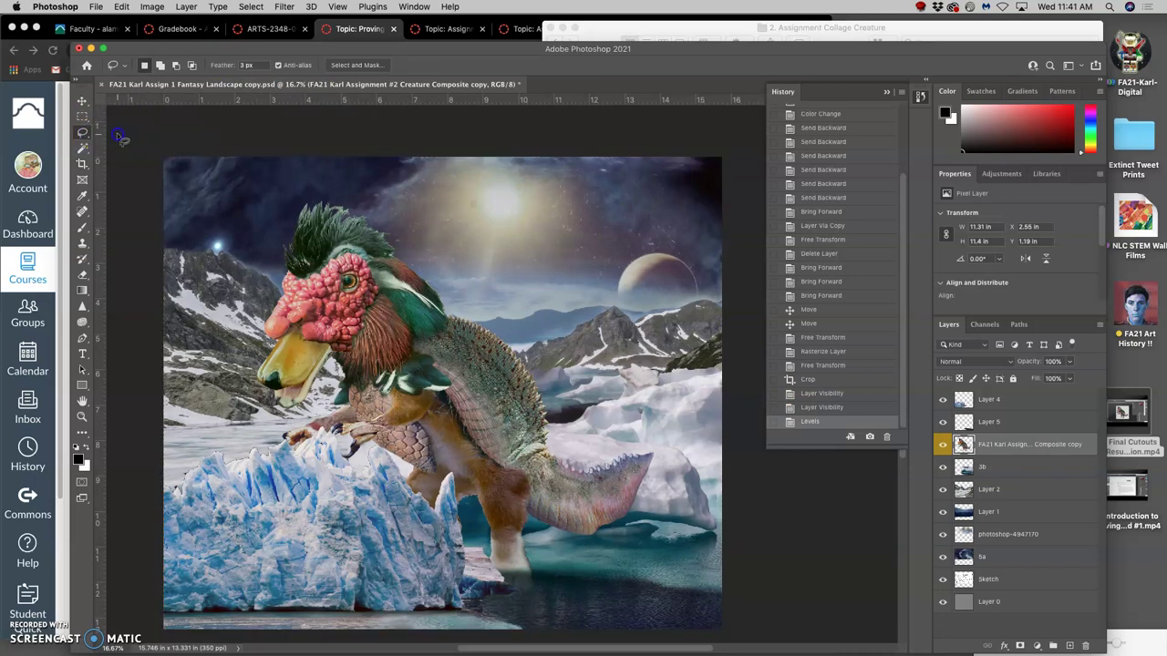
left_click(152, 7)
mouse_move(172, 40)
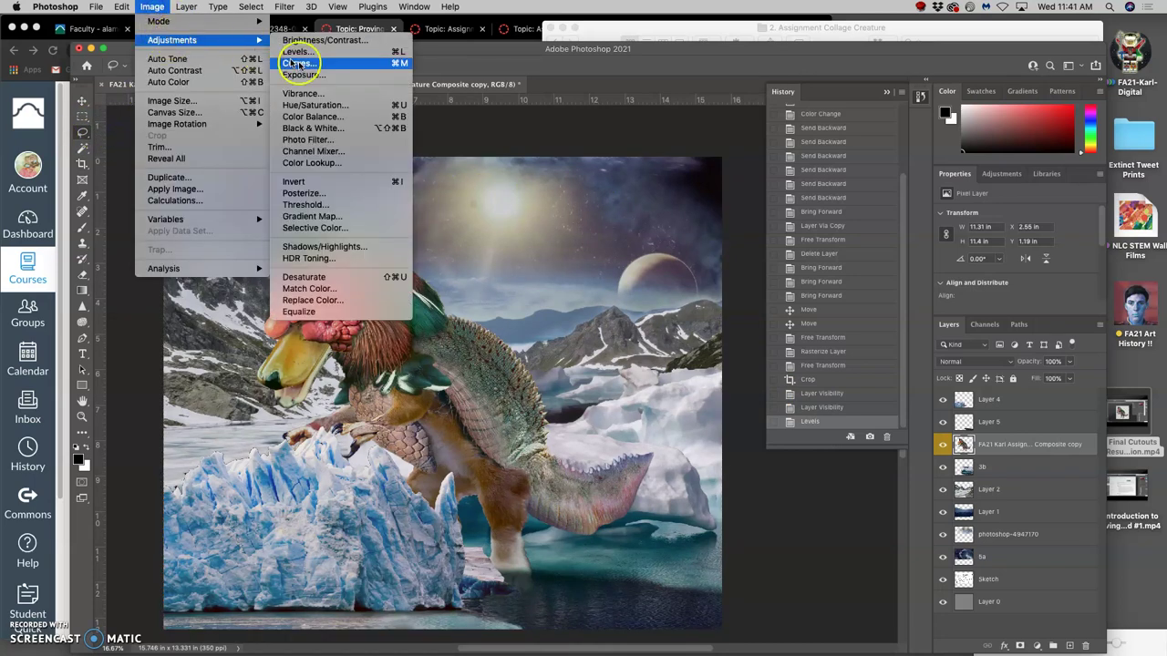
left_click(312, 117)
left_click_drag(607, 239, 669, 238)
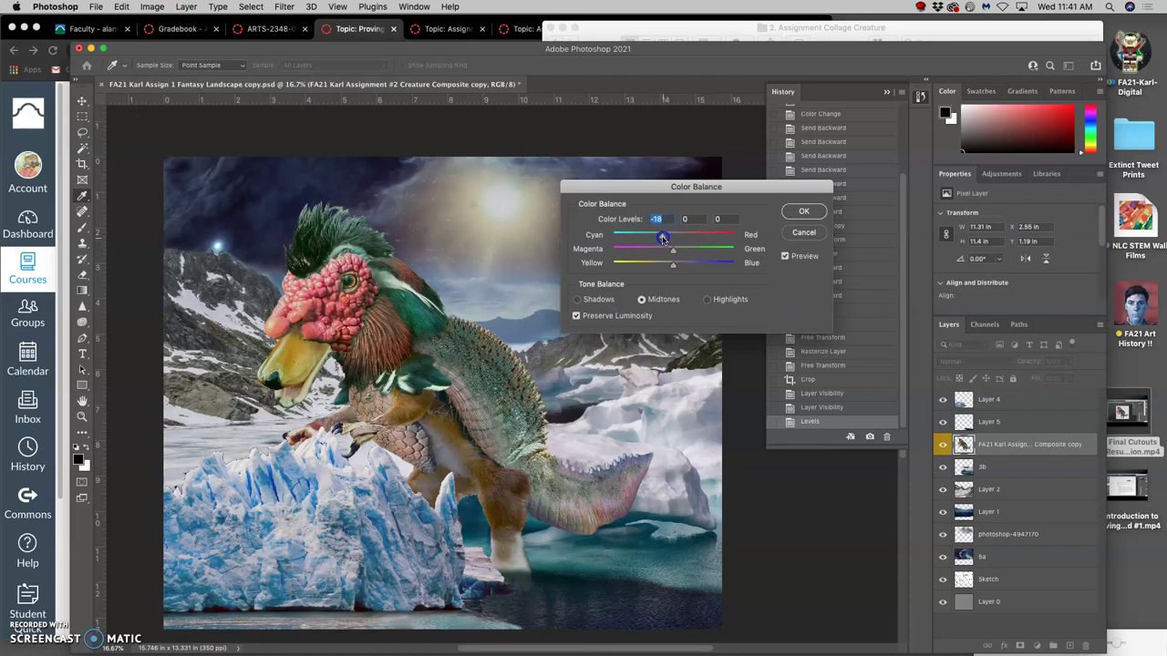
mouse_move(673, 263)
left_mouse_down()
mouse_move(663, 236)
mouse_move(684, 266)
left_mouse_up()
mouse_move(688, 264)
left_mouse_down()
mouse_move(675, 262)
mouse_move(683, 267)
left_mouse_up()
- Set highlights to +13/0/−7 and shadows to −11/0/+13, then apply the Color Balance
left_click(709, 303)
left_click_drag(672, 239, 664, 239)
left_click(577, 299)
left_click_drag(671, 266, 669, 239)
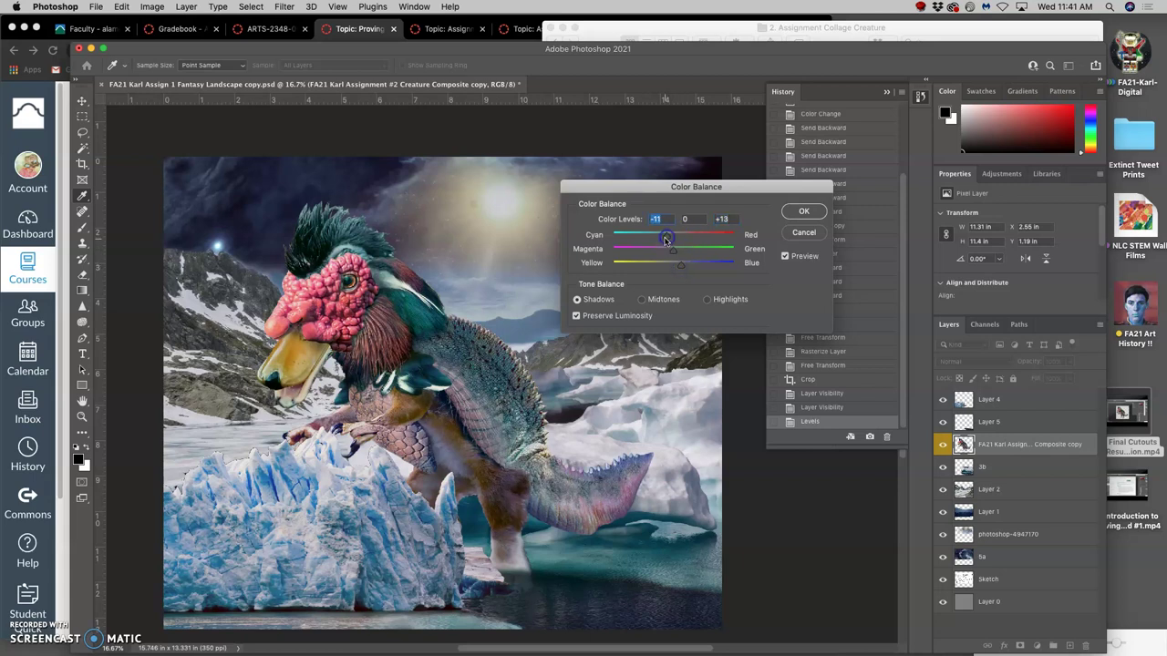
left_click(803, 211)
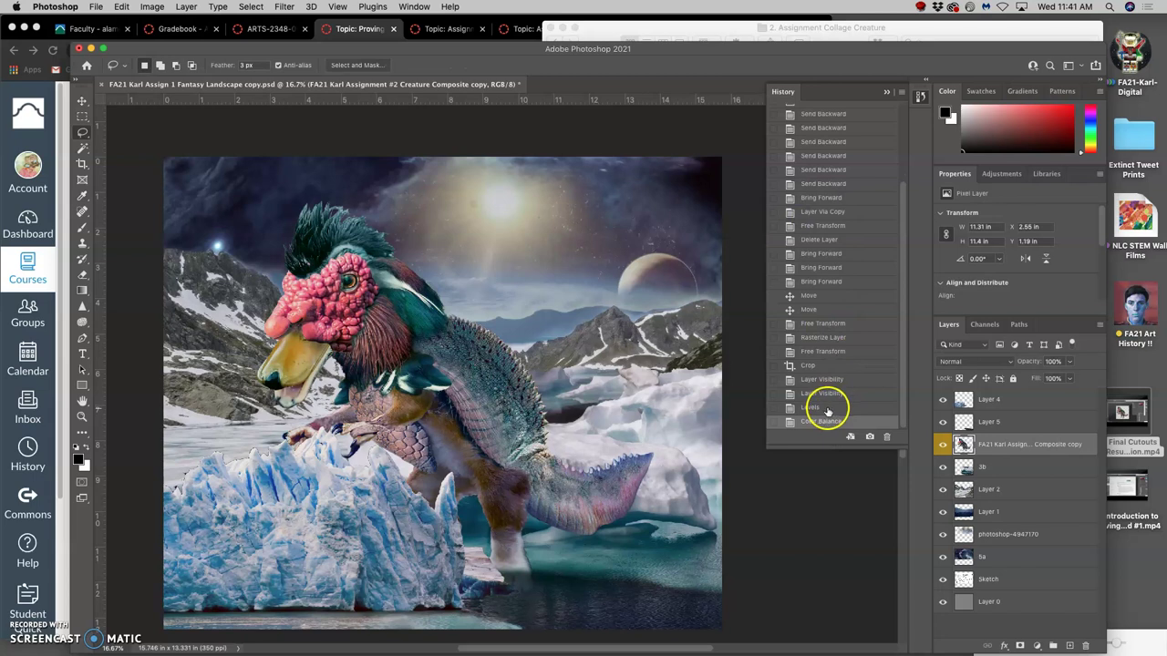
left_click(827, 407)
left_click(826, 394)
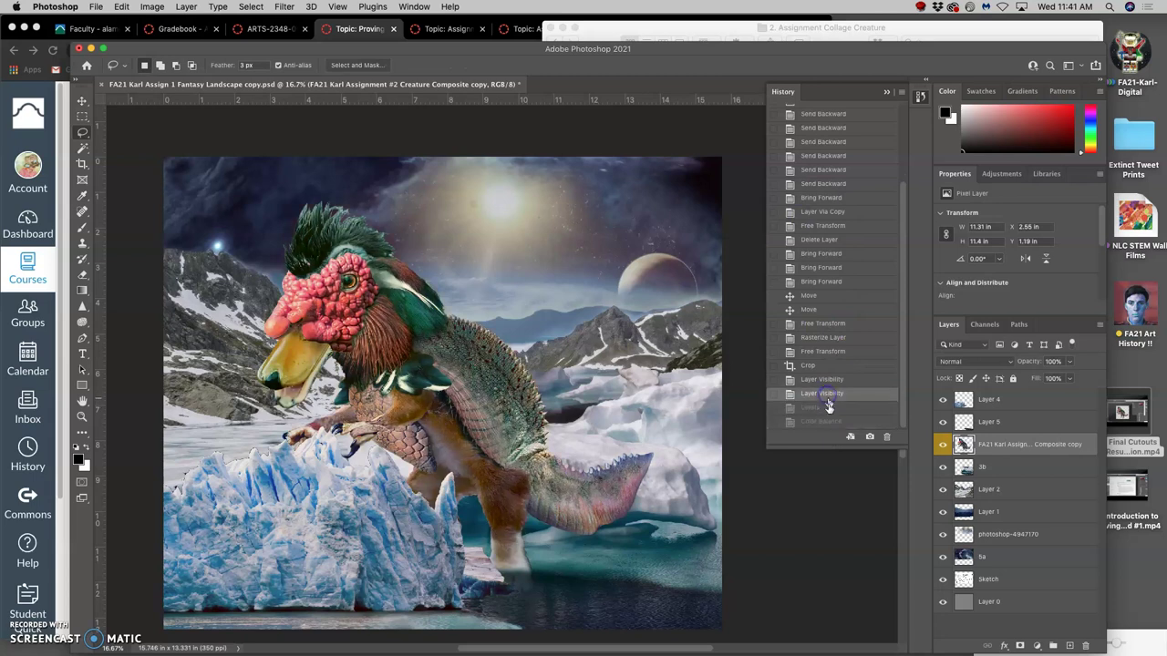
left_click(825, 408)
left_click(827, 394)
left_click(826, 407)
left_click(830, 423)
left_click(830, 410)
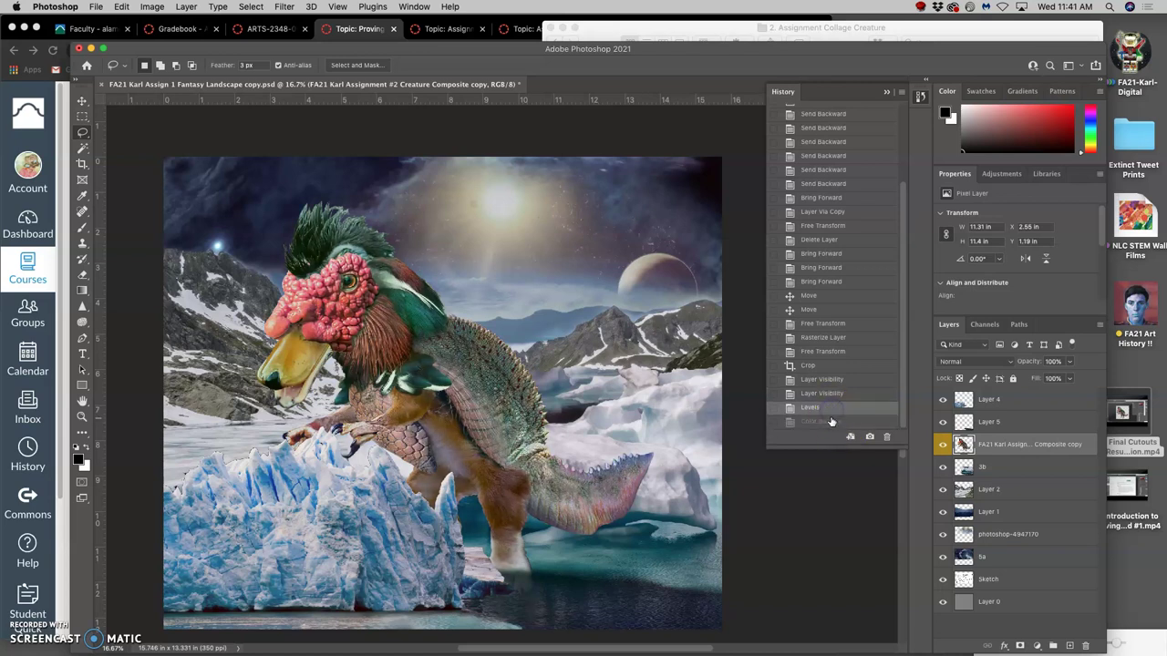
left_click(830, 421)
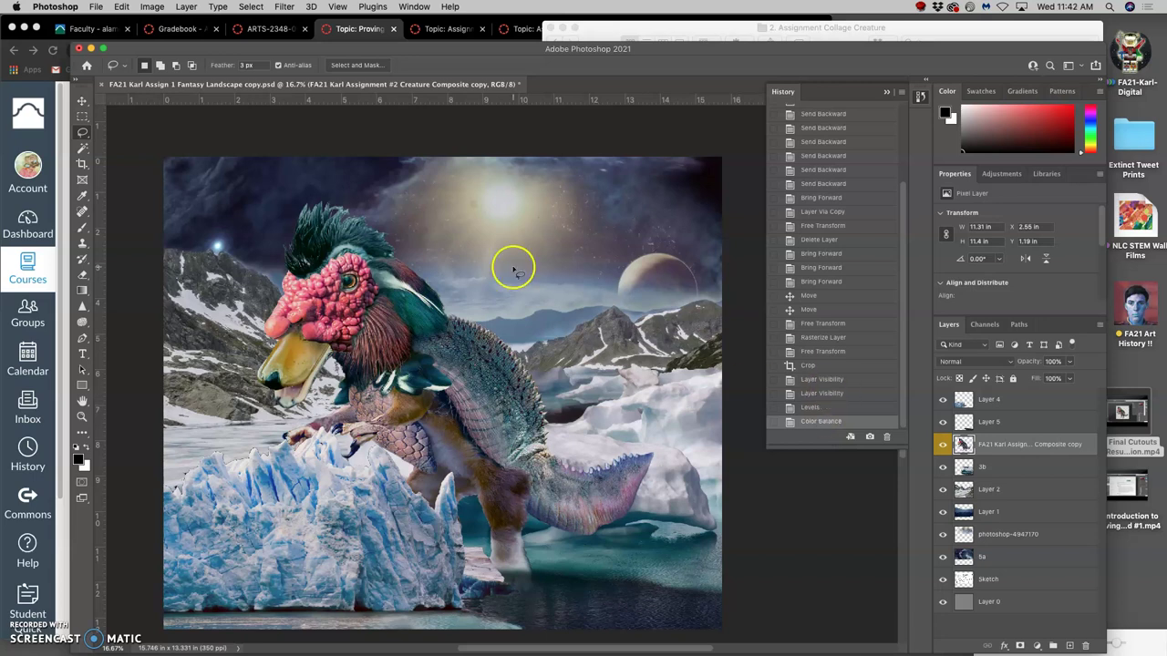
- Open Hue/Saturation for the creature and try lowering the saturation of the Reds range
left_click(151, 6)
mouse_move(174, 40)
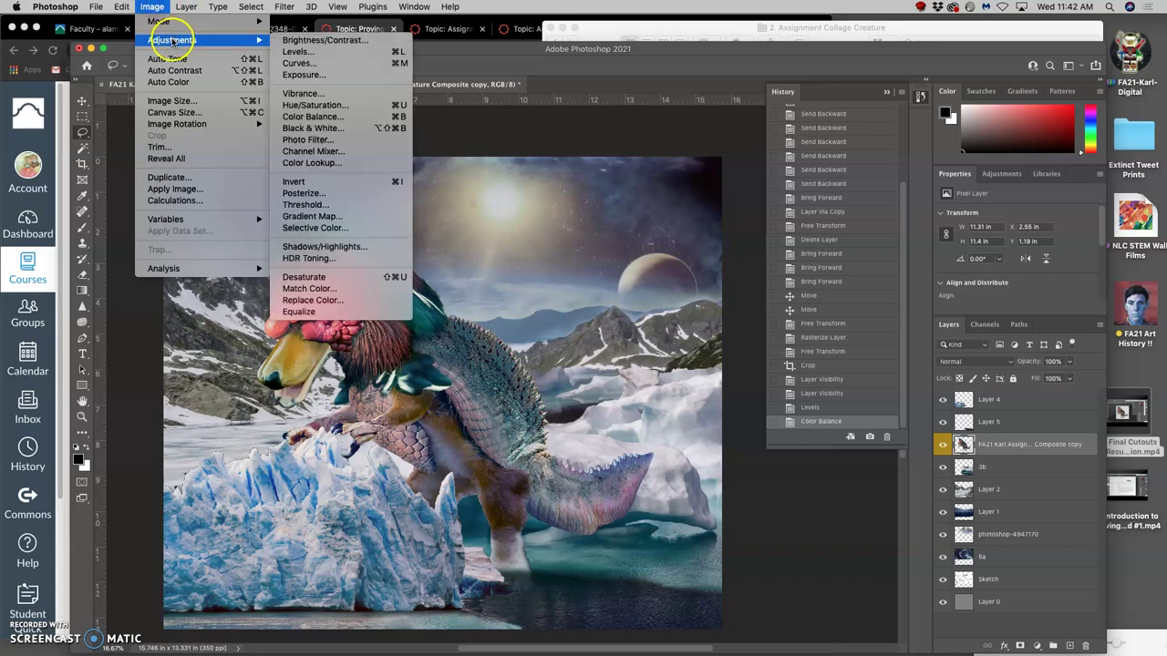
left_click(311, 106)
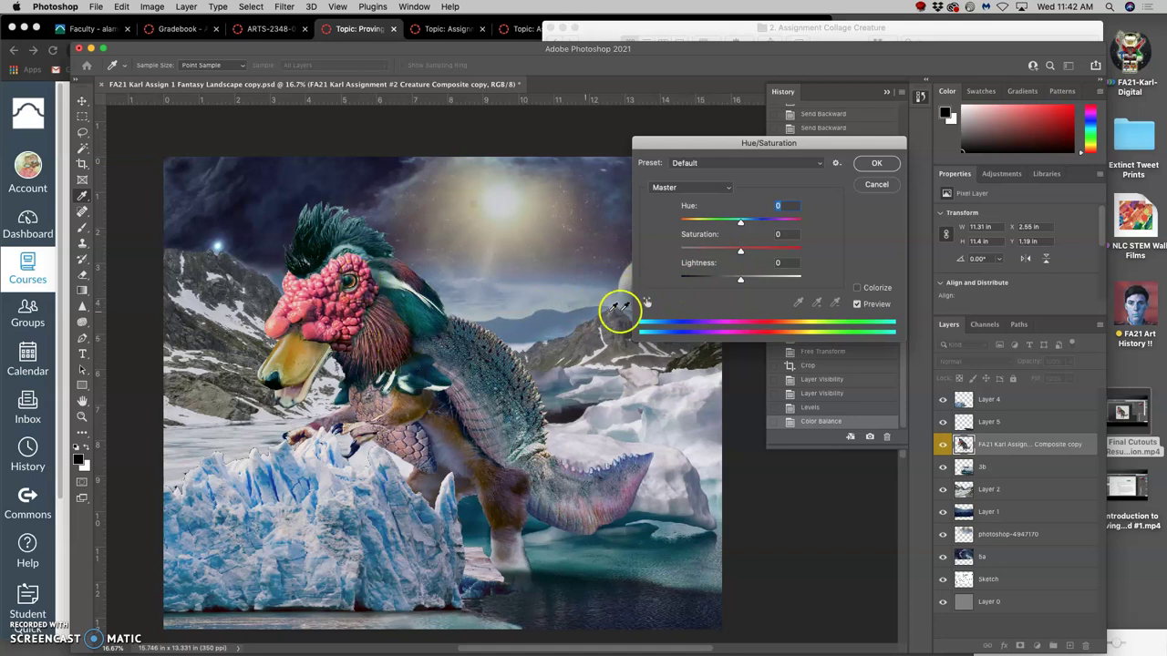
left_click(742, 252)
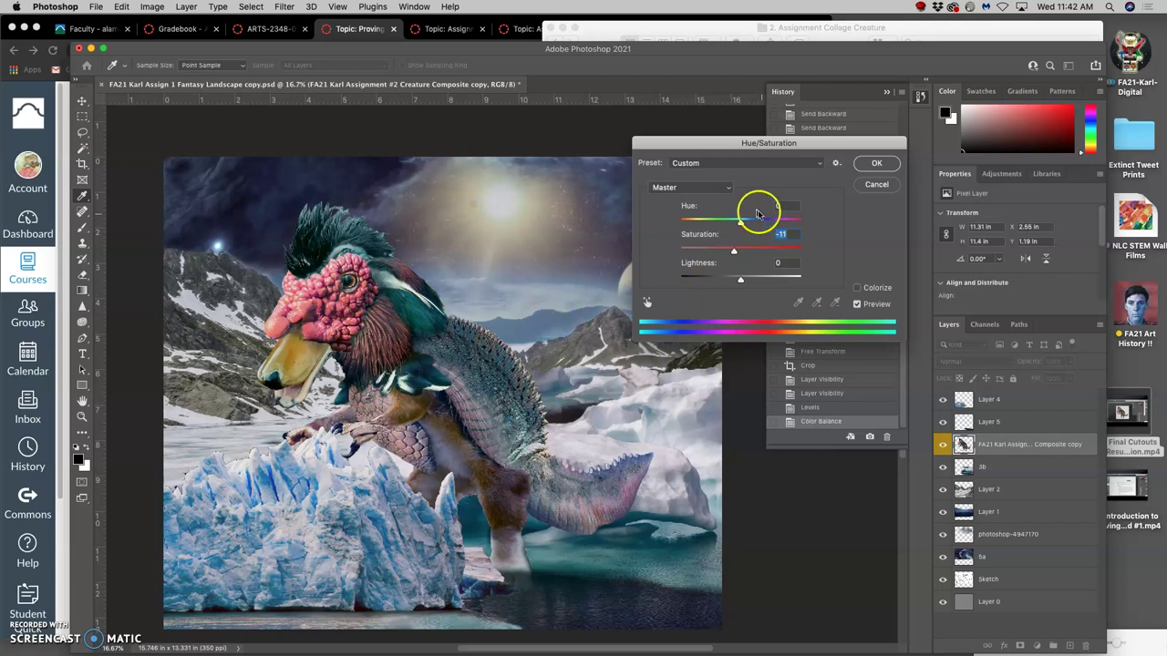
left_click(685, 187)
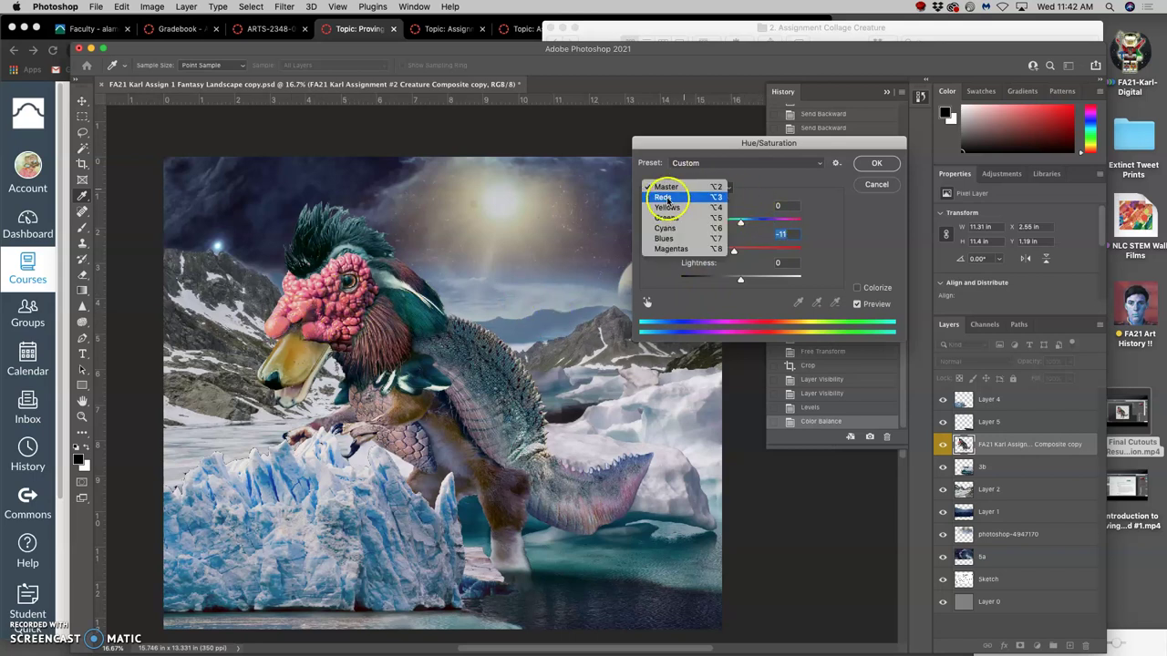
left_click(671, 198)
left_click_drag(739, 253, 737, 252)
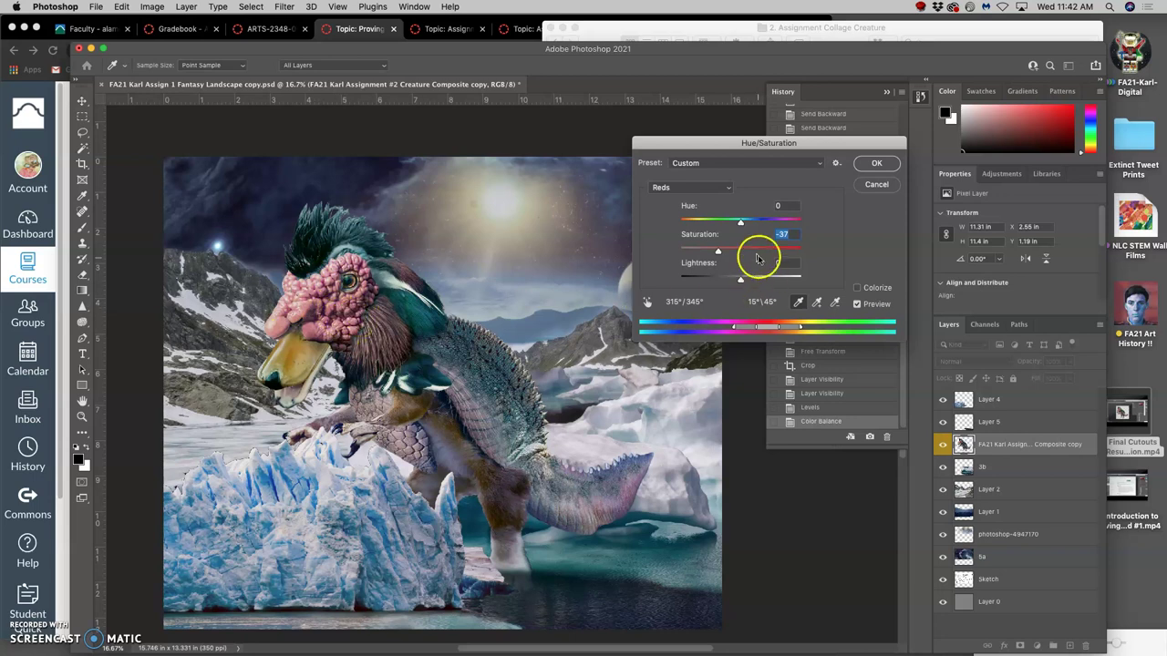
- Set the Yellows saturation to −35 and apply the Hue/Saturation correction
left_click(690, 187)
left_click(693, 204)
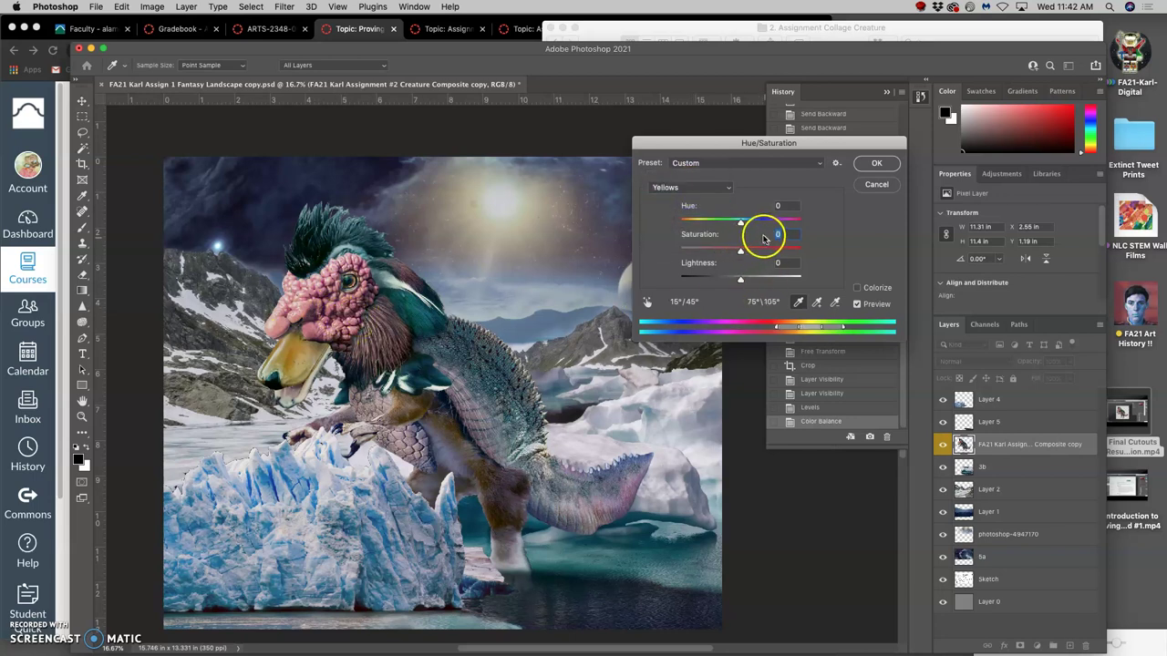
left_click_drag(741, 251, 740, 254)
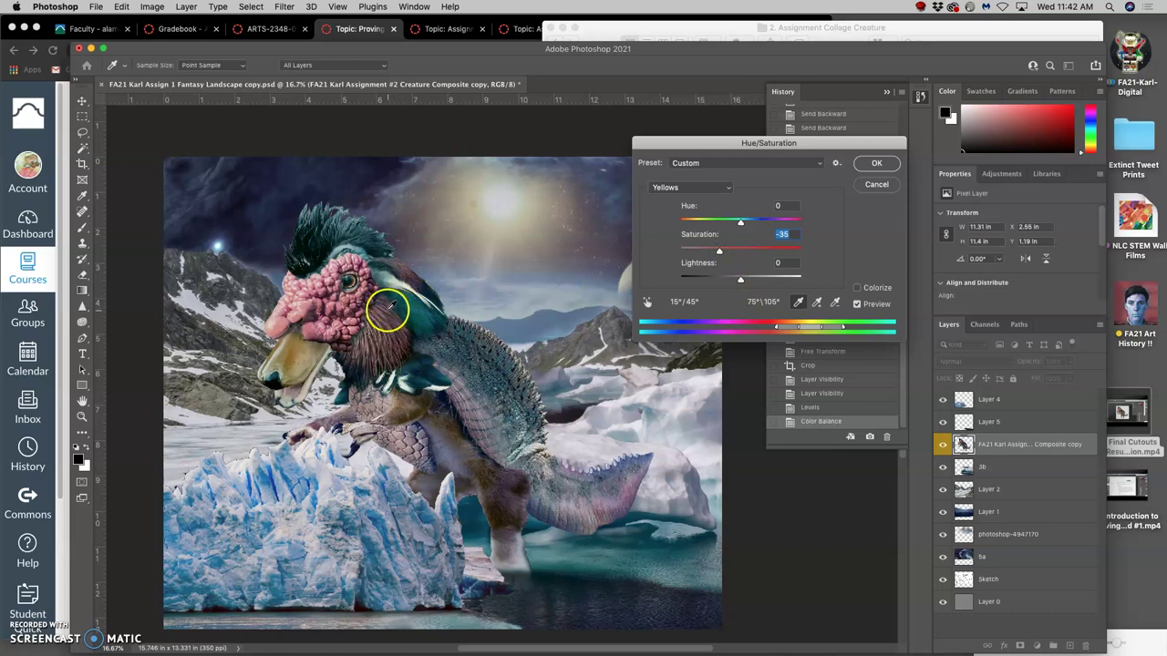
left_click_drag(401, 313, 436, 319)
left_click(875, 165)
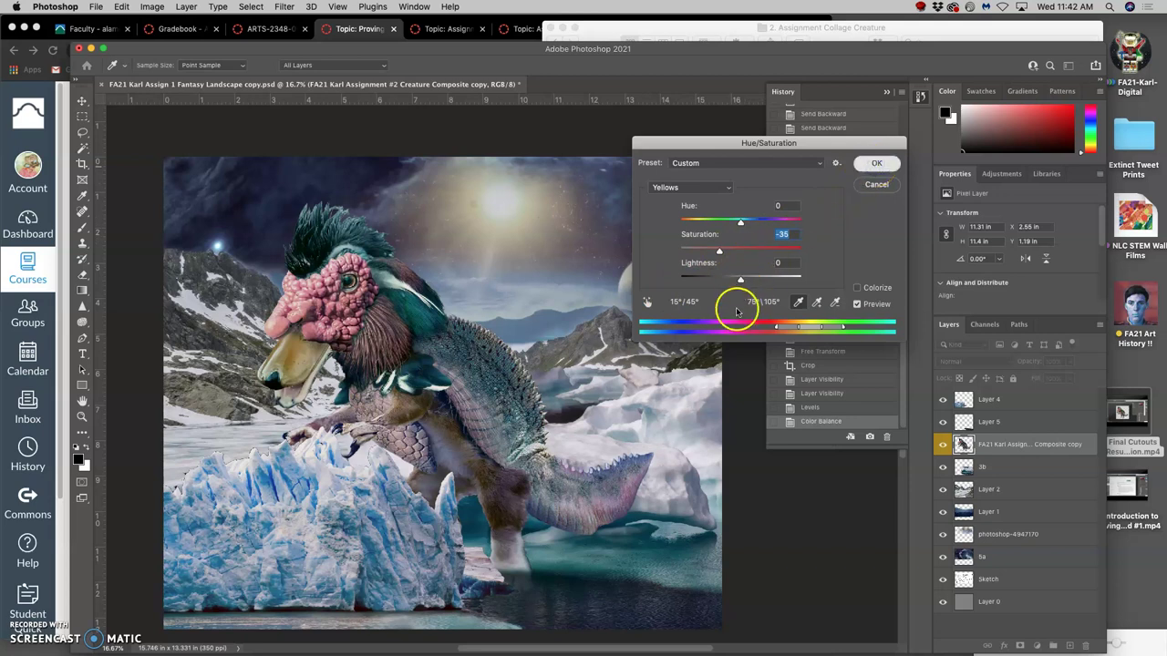
- Hide and show the creature layer twice to compare the scene with and without it
left_click(943, 444)
left_click(944, 444)
left_click(943, 444)
left_click(943, 444)
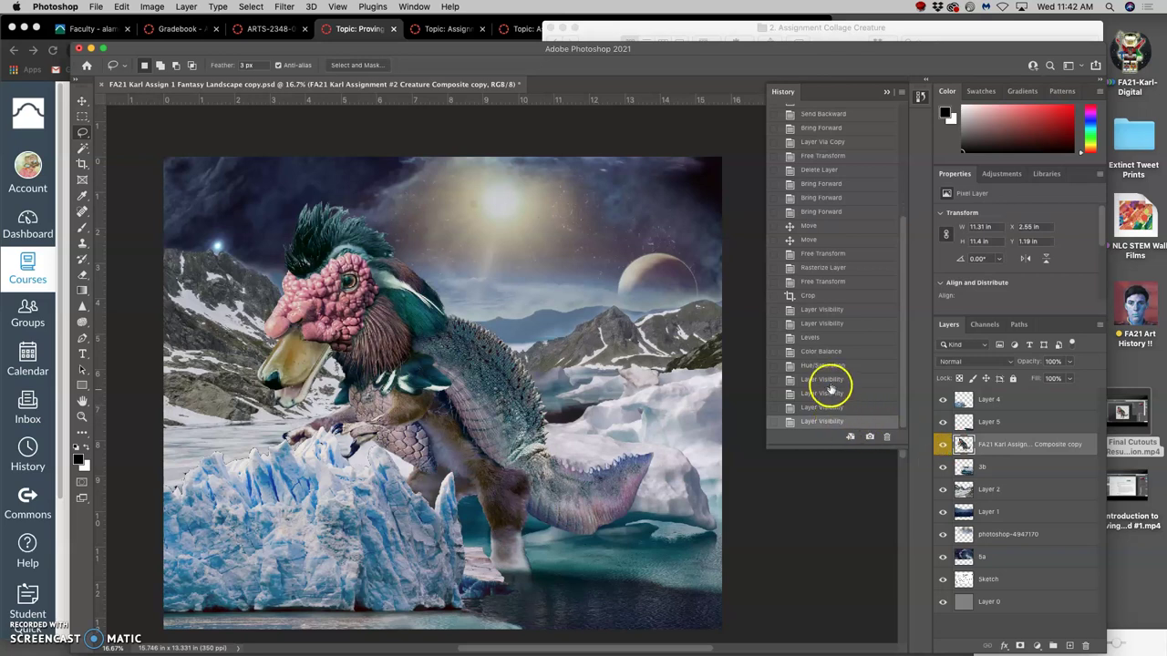
left_click(815, 338)
left_click(814, 326)
left_click(814, 338)
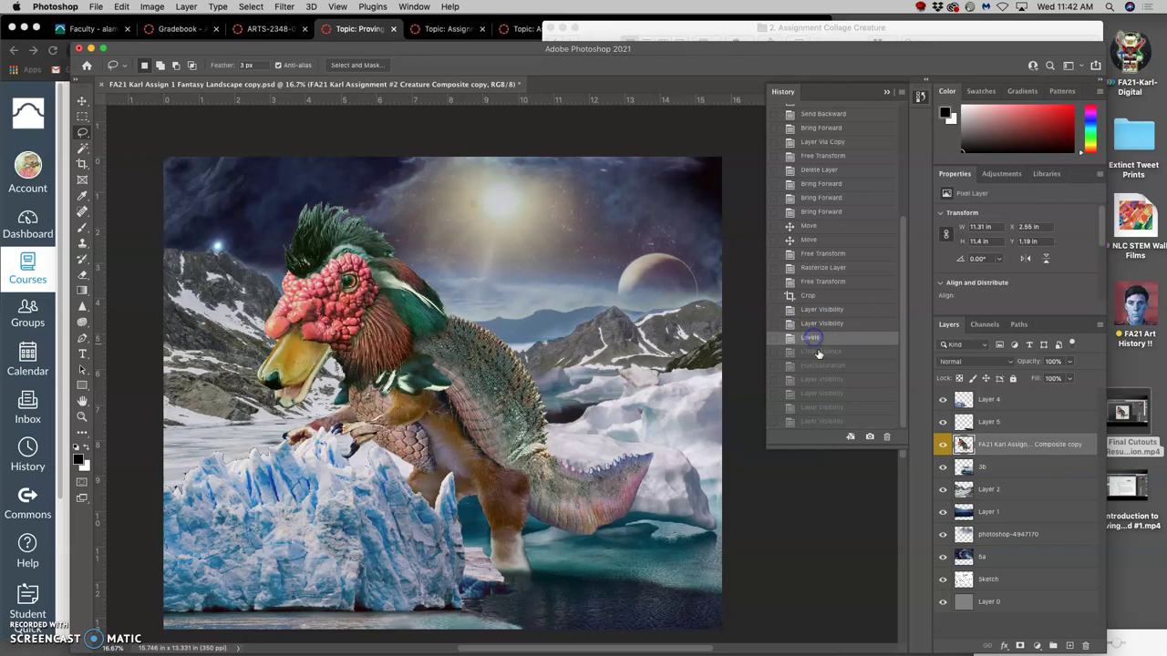
left_click(822, 352)
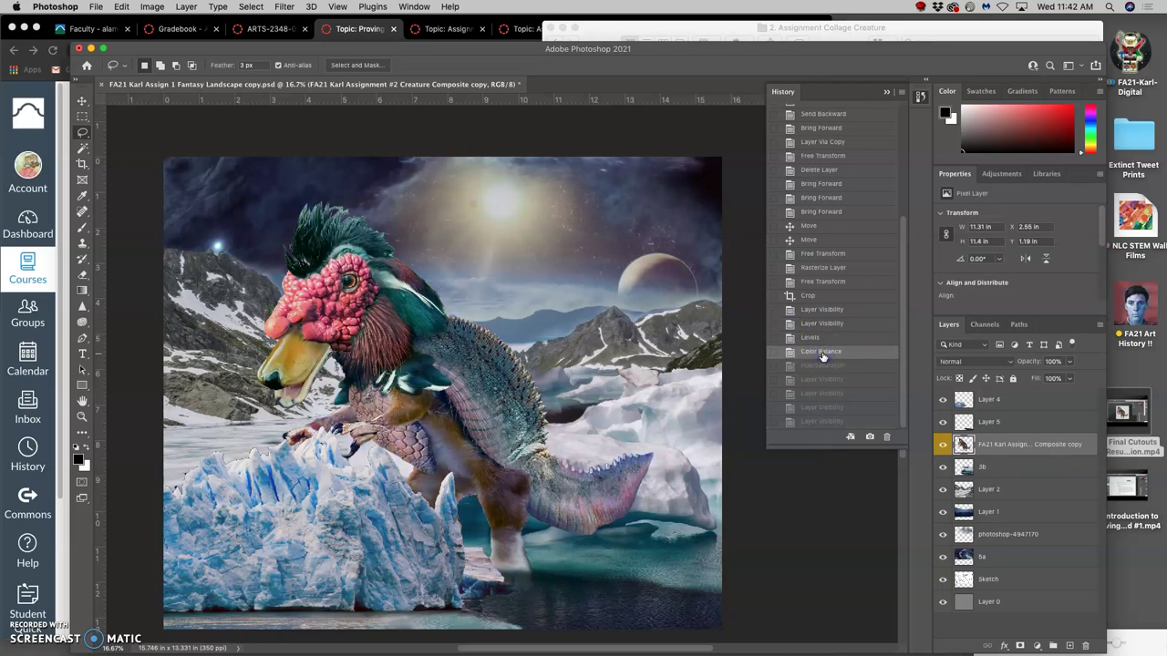
left_click(829, 365)
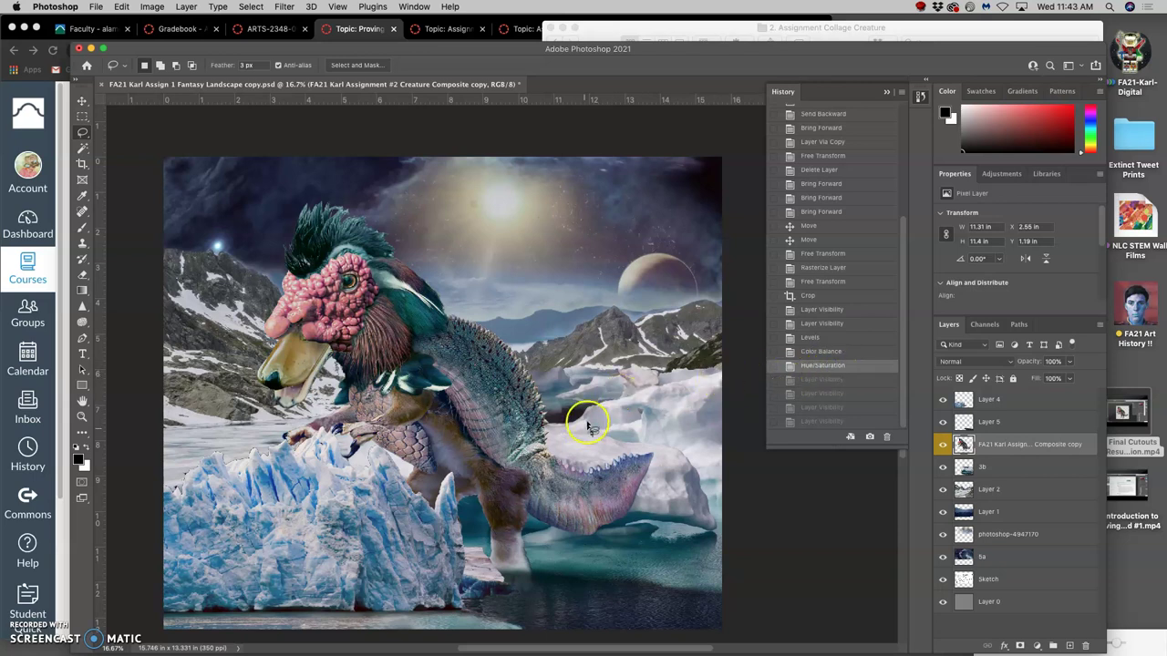
scroll(585, 418, "down", 1)
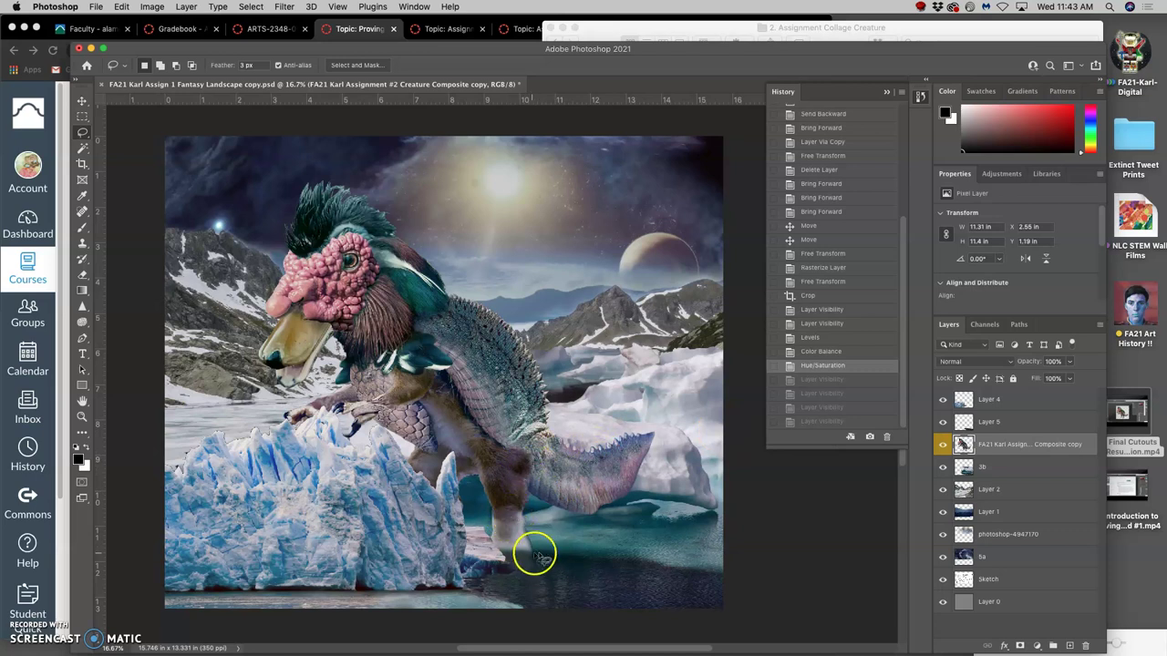
scroll(525, 541, "up", 3)
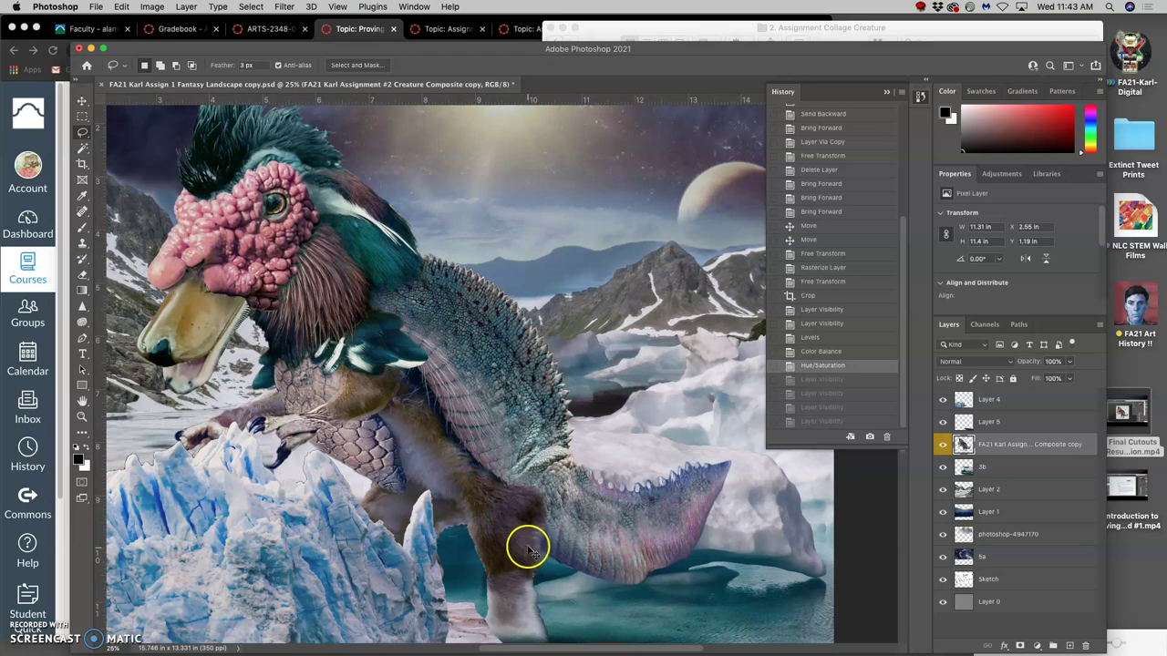
scroll(526, 539, "down", 3)
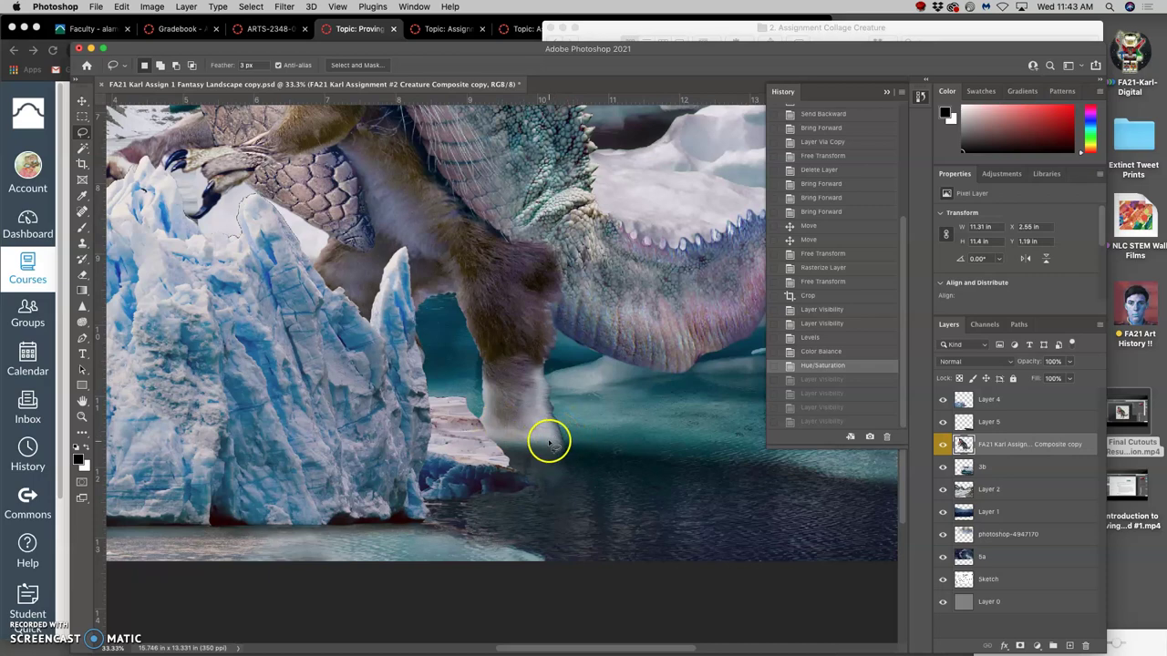
key("super+minus")
key("super+minus")
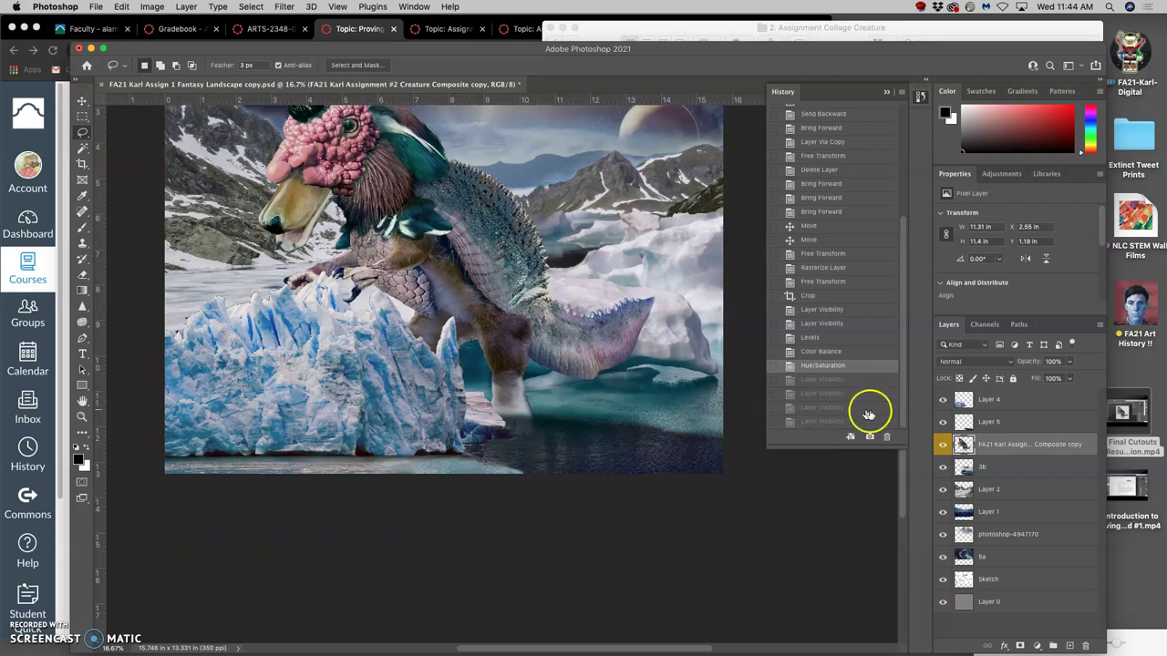
- With the creature hidden, lasso a water patch on 3b and copy it to Layer 6, raised above 3b
left_click(941, 445)
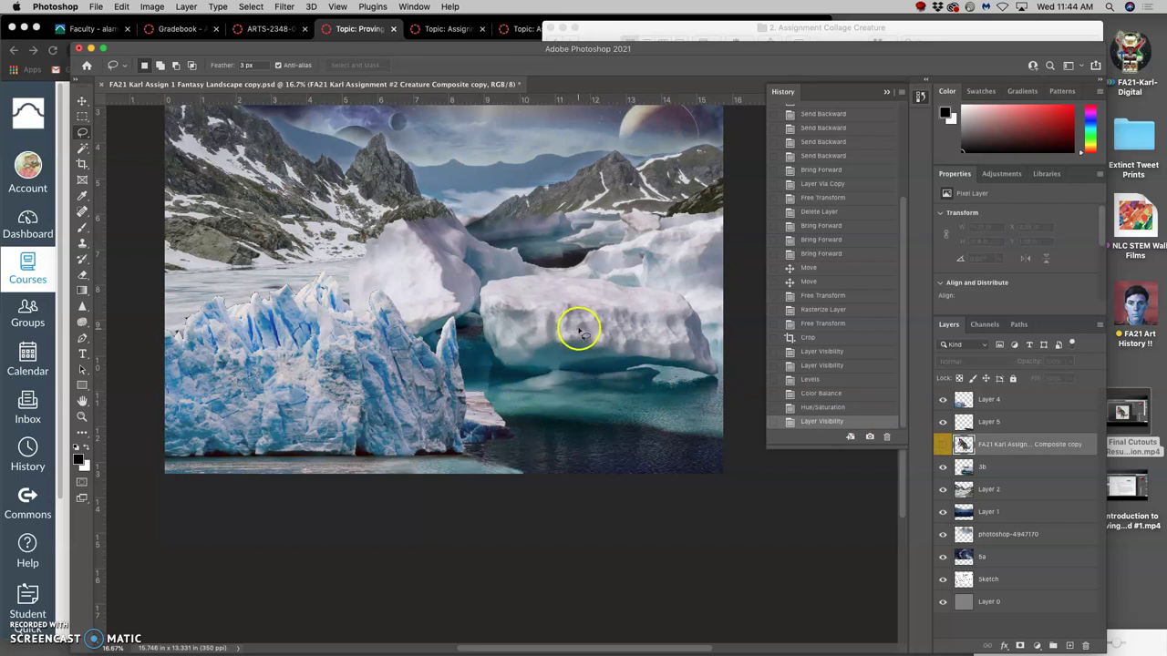
left_click(1003, 468)
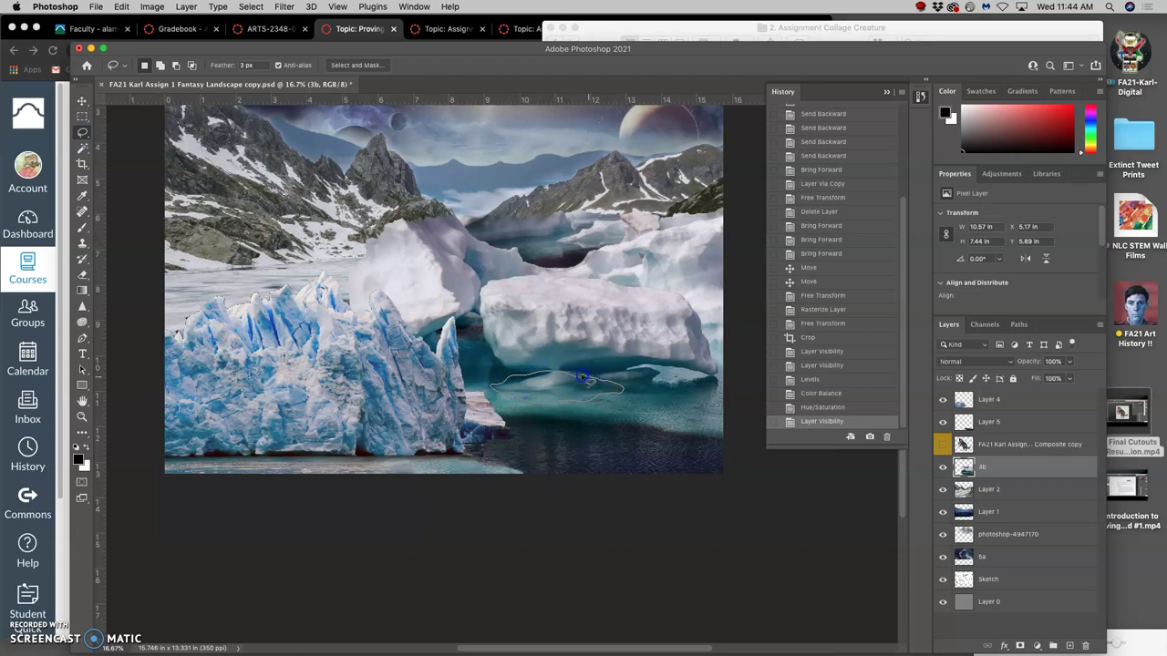
left_click_drag(578, 392, 578, 395)
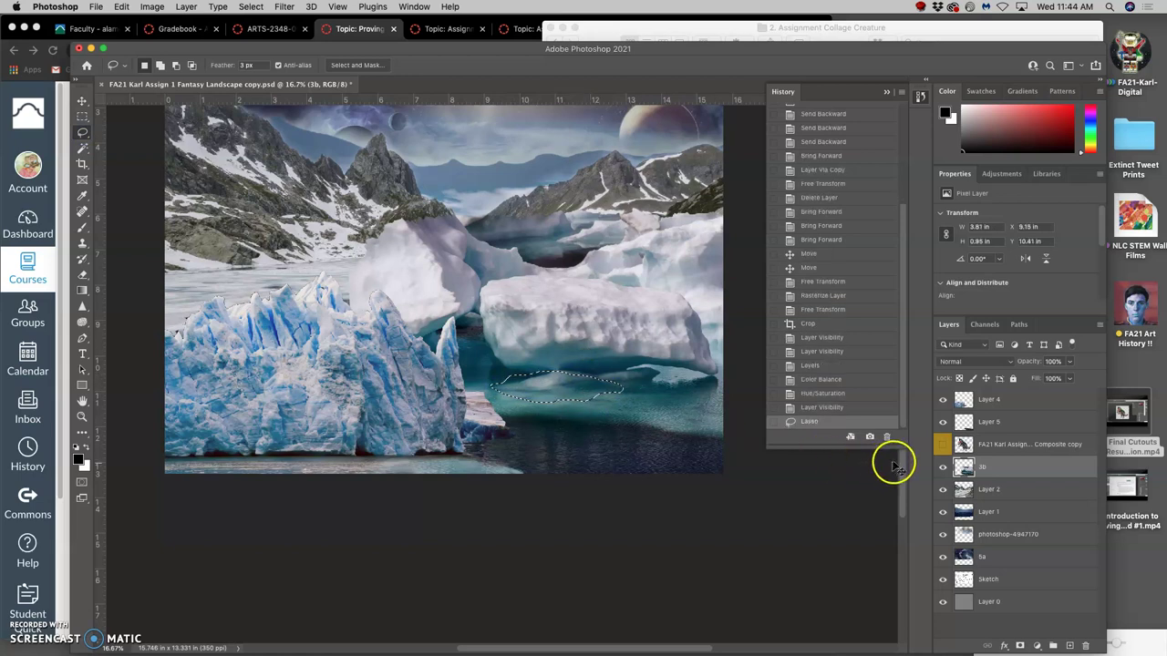
key("ctrl+j")
mouse_move(988, 468)
left_mouse_down()
mouse_move(984, 421)
mouse_move(984, 432)
left_mouse_up()
- Show the creature again and try moving the water patch over the foot, then undo
left_click(942, 467)
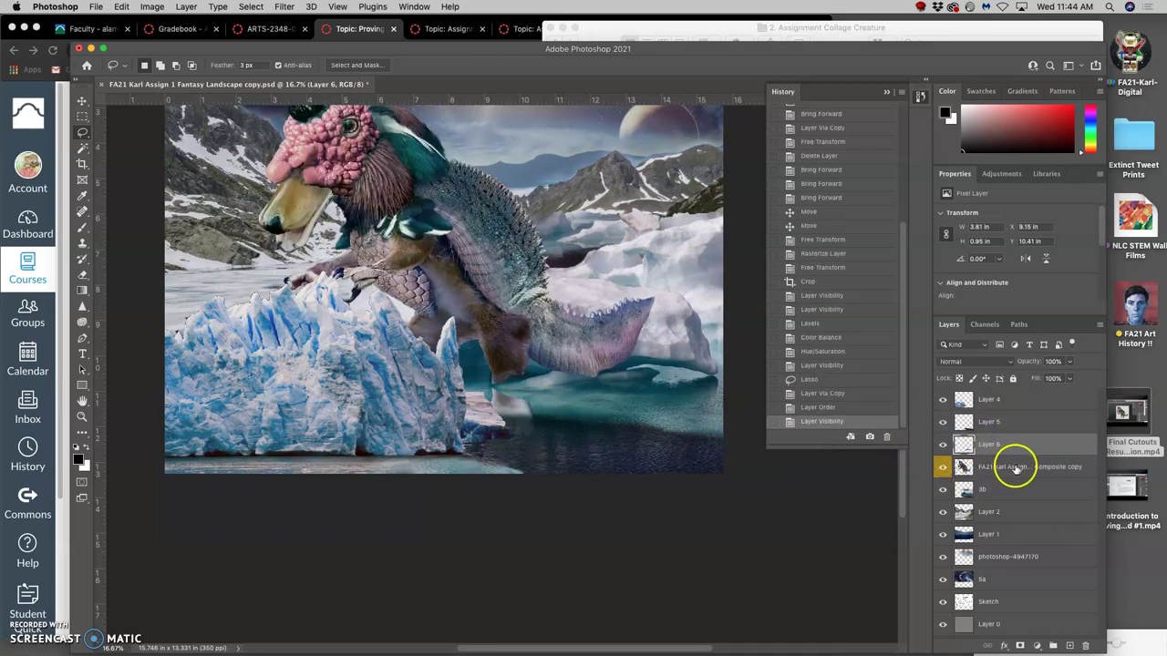
left_click(80, 99)
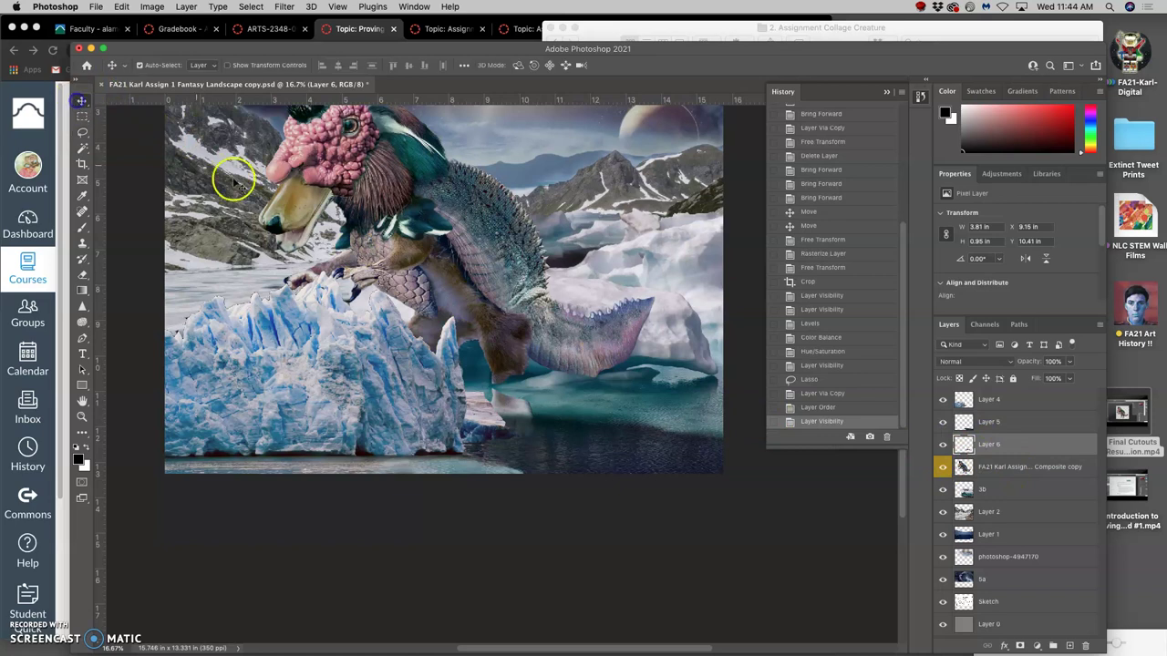
left_click_drag(534, 366, 573, 465)
key("super+z")
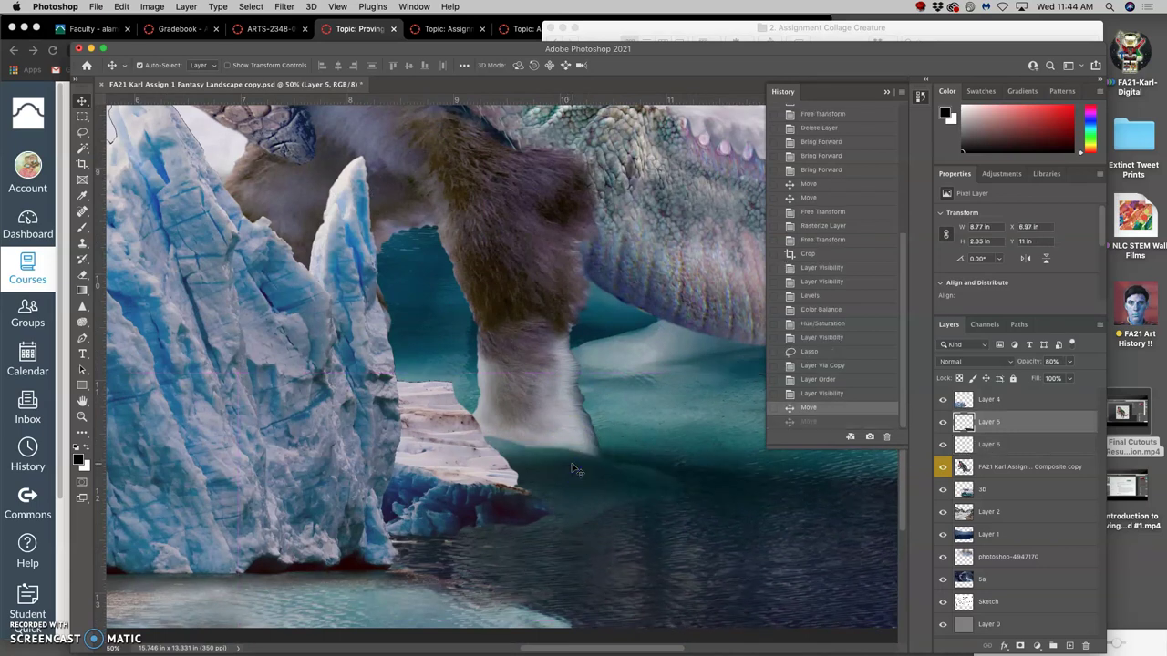
- Compare the foot with and without the patch, then nudge Layer 6 down and right over it
left_click(944, 446)
left_click(943, 445)
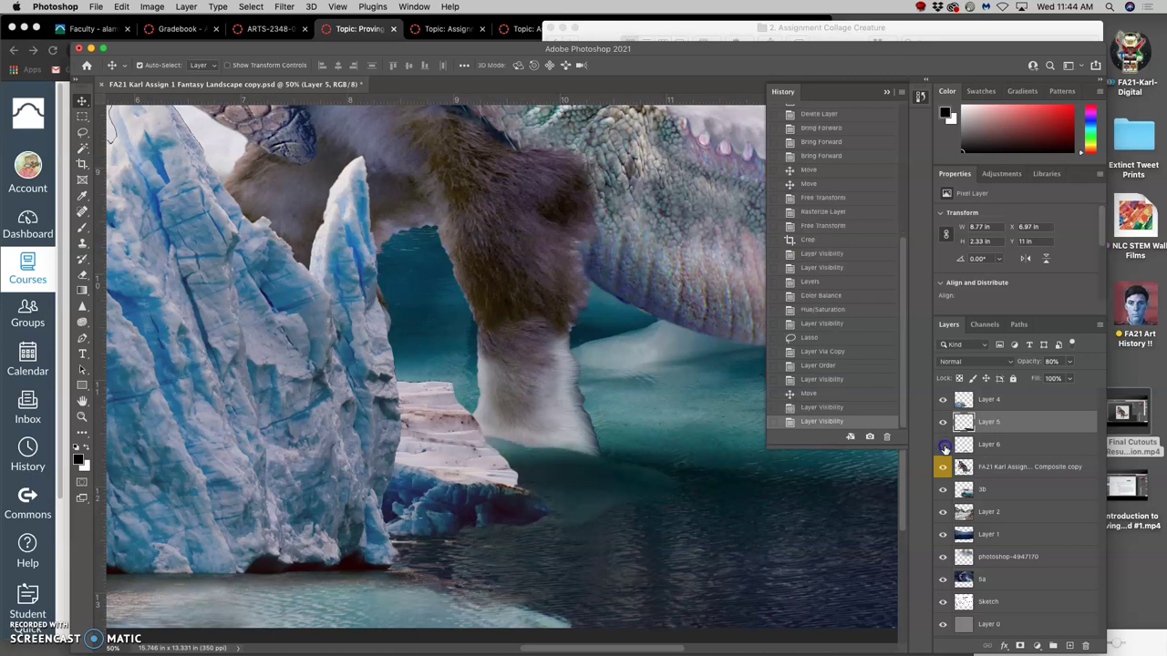
left_click(944, 448)
left_click(944, 446)
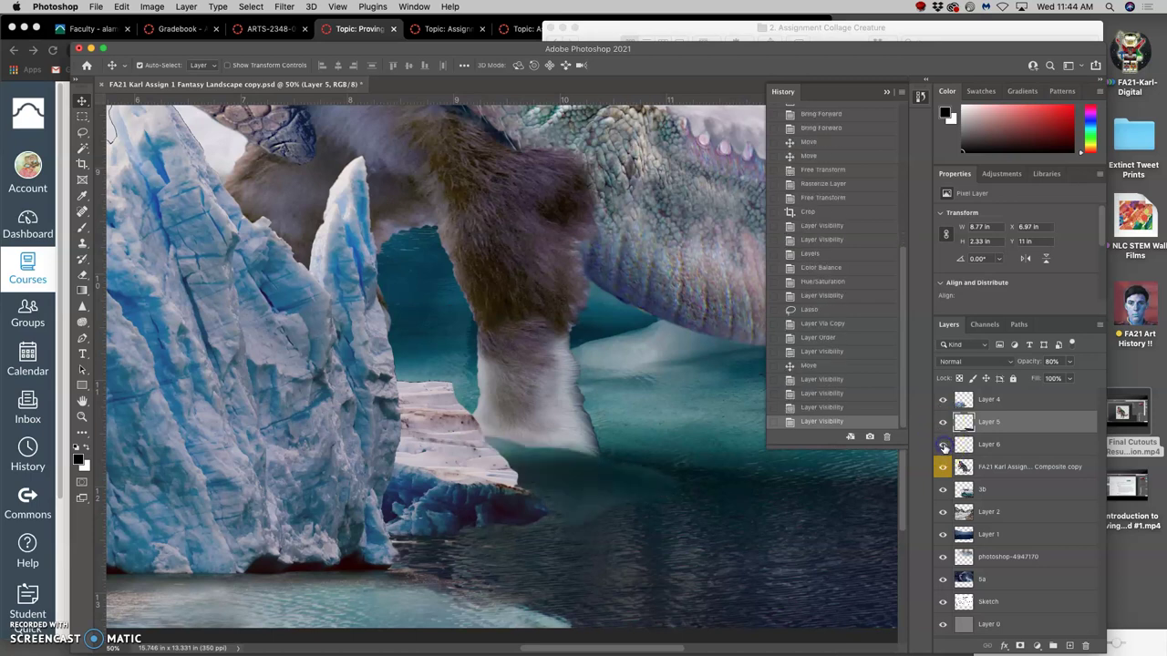
left_click(979, 446)
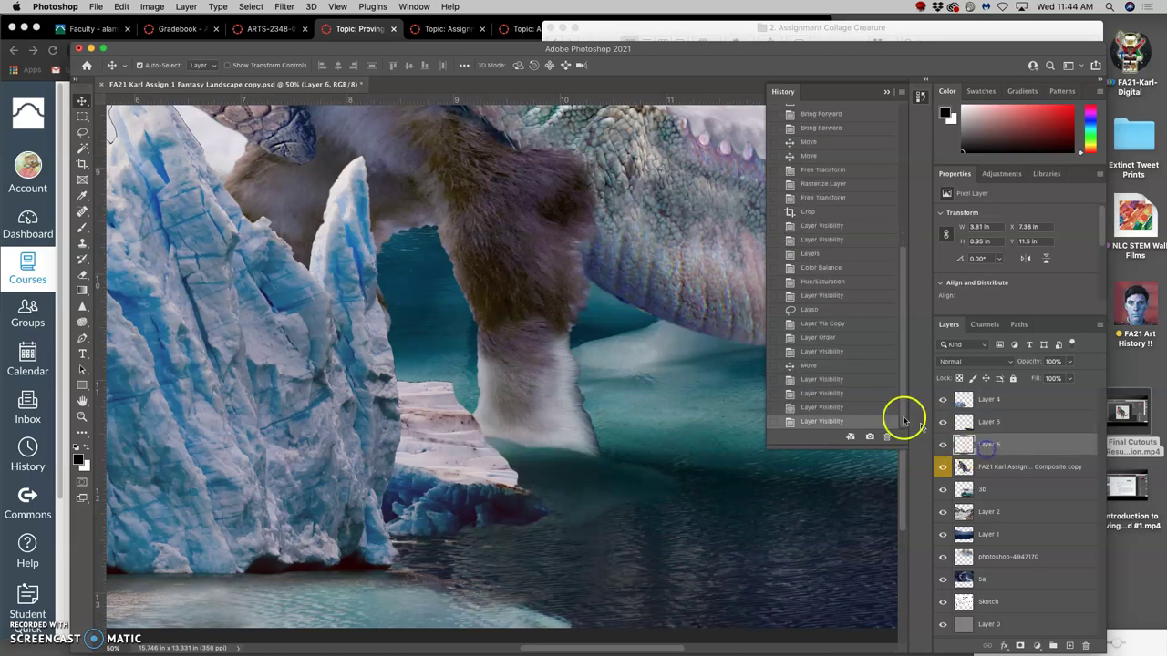
left_click(140, 65)
mouse_move(568, 430)
left_mouse_down()
mouse_move(596, 489)
mouse_move(621, 459)
mouse_move(678, 432)
mouse_move(731, 474)
mouse_move(690, 450)
mouse_move(617, 450)
mouse_move(538, 425)
mouse_move(560, 455)
mouse_move(638, 468)
mouse_move(605, 472)
left_mouse_up()
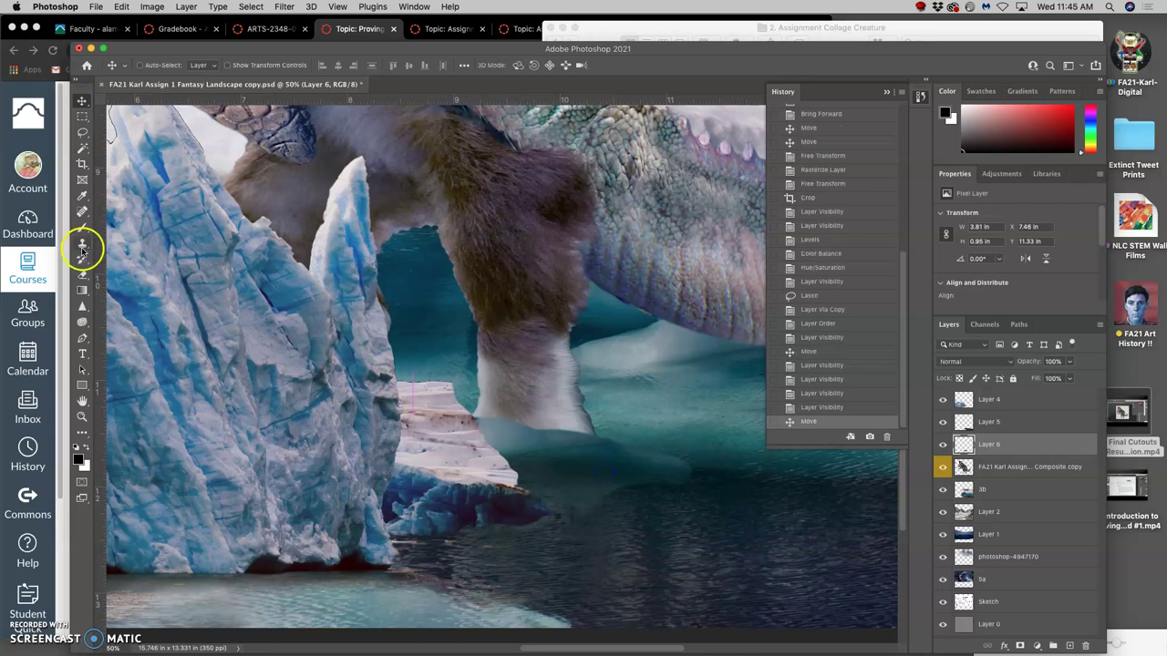
- Erase the hard edges of the Layer 6 water patch with the Eraser at 100% opacity
left_click(82, 275)
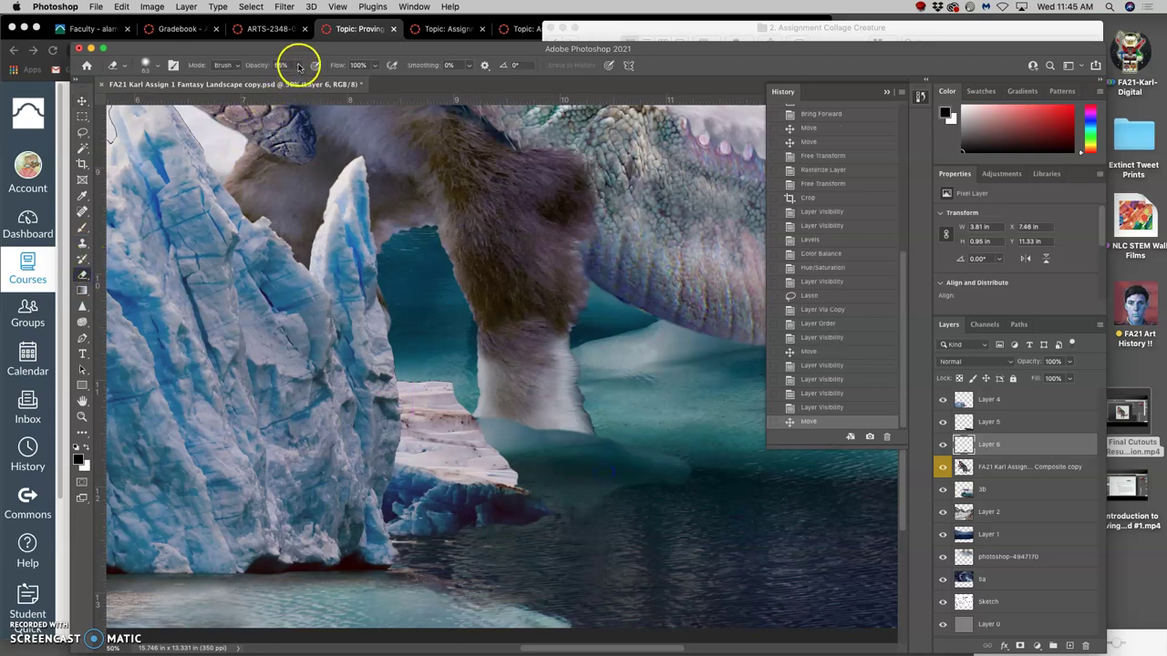
left_click(293, 65)
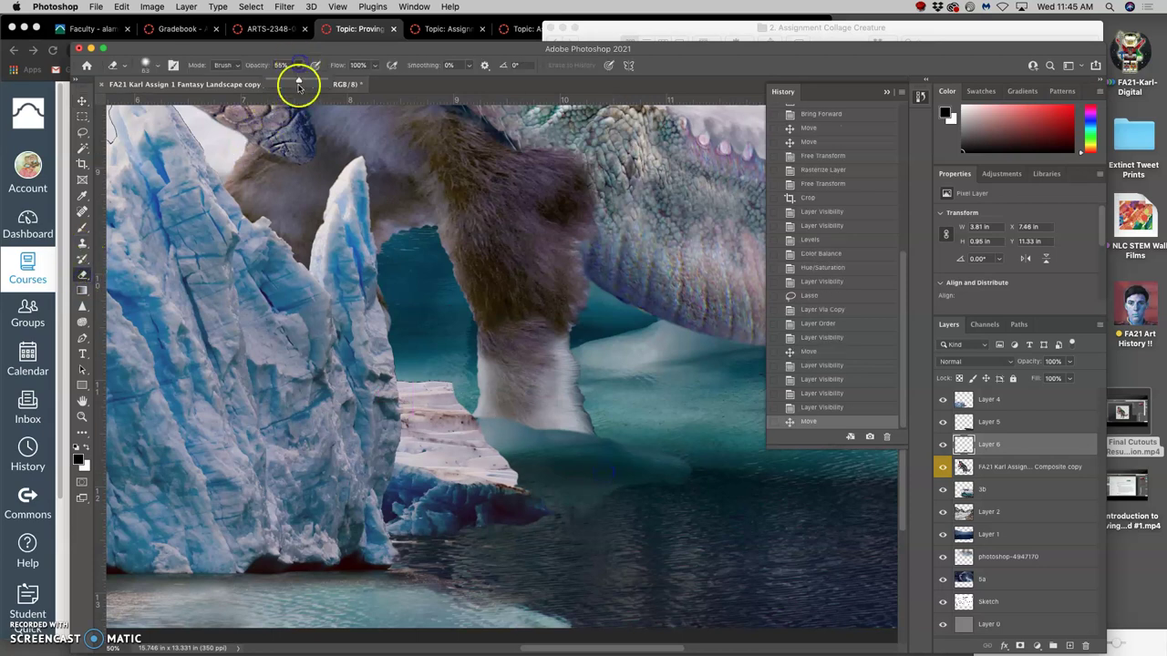
left_click(702, 478)
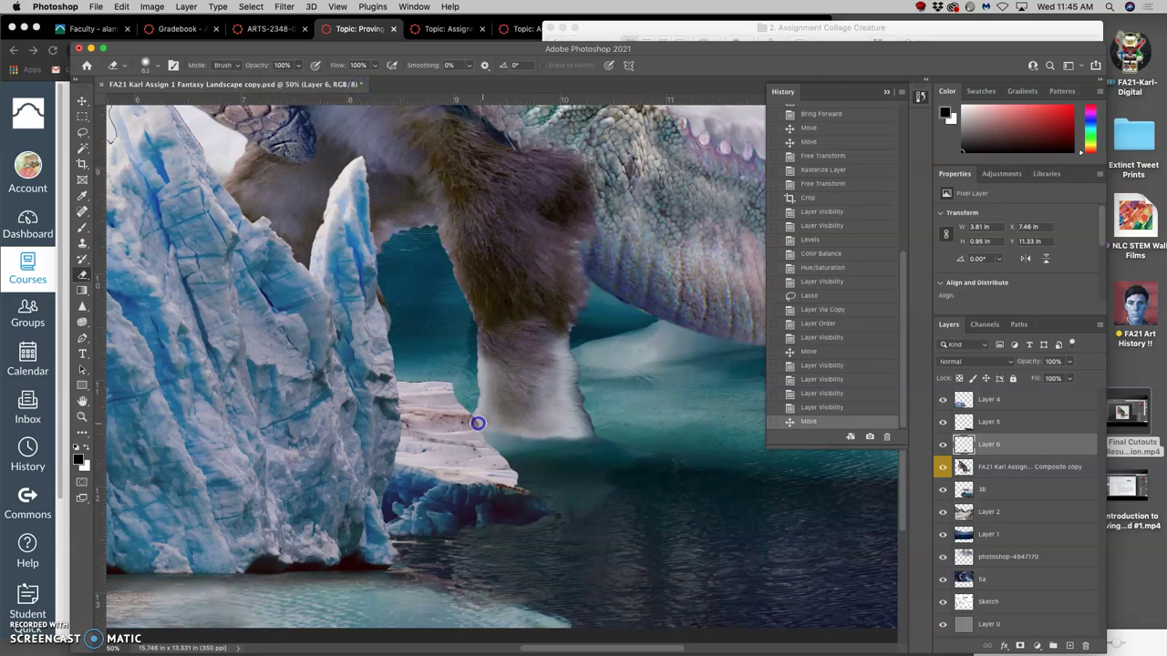
left_click(596, 432)
left_click_drag(553, 495, 611, 520)
- Place Layer 6 just below Layer 4, erase the dark fringe, and lower Eraser opacity to 65%
key("super+bracketright")
key("super+bracketright")
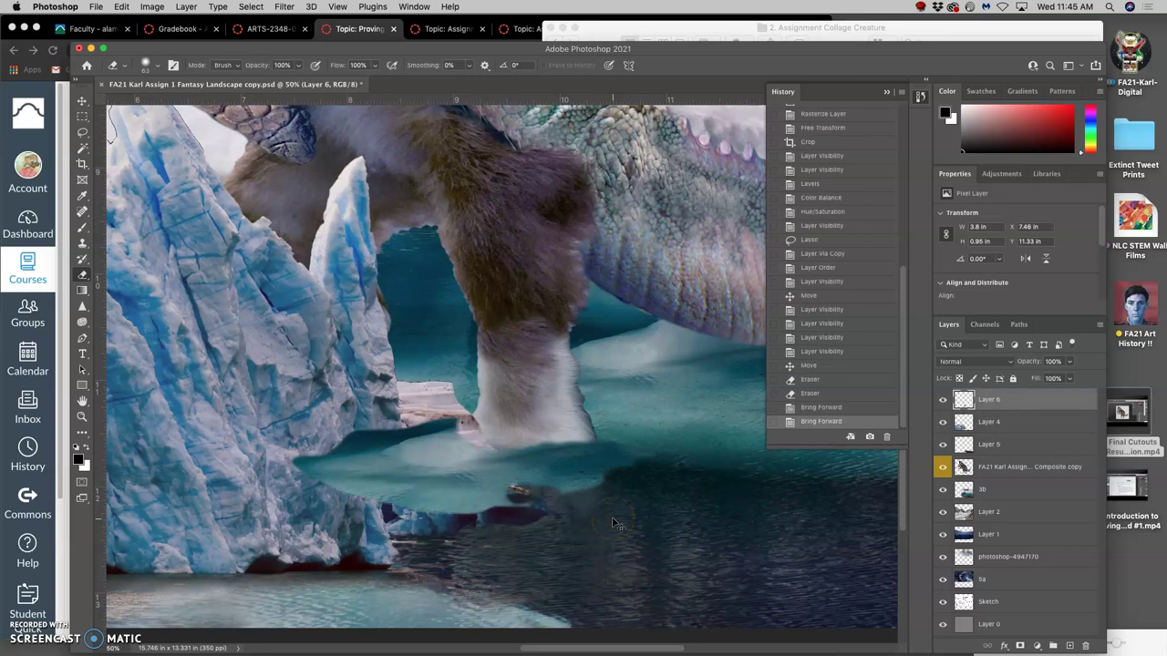
key("super+bracketleft")
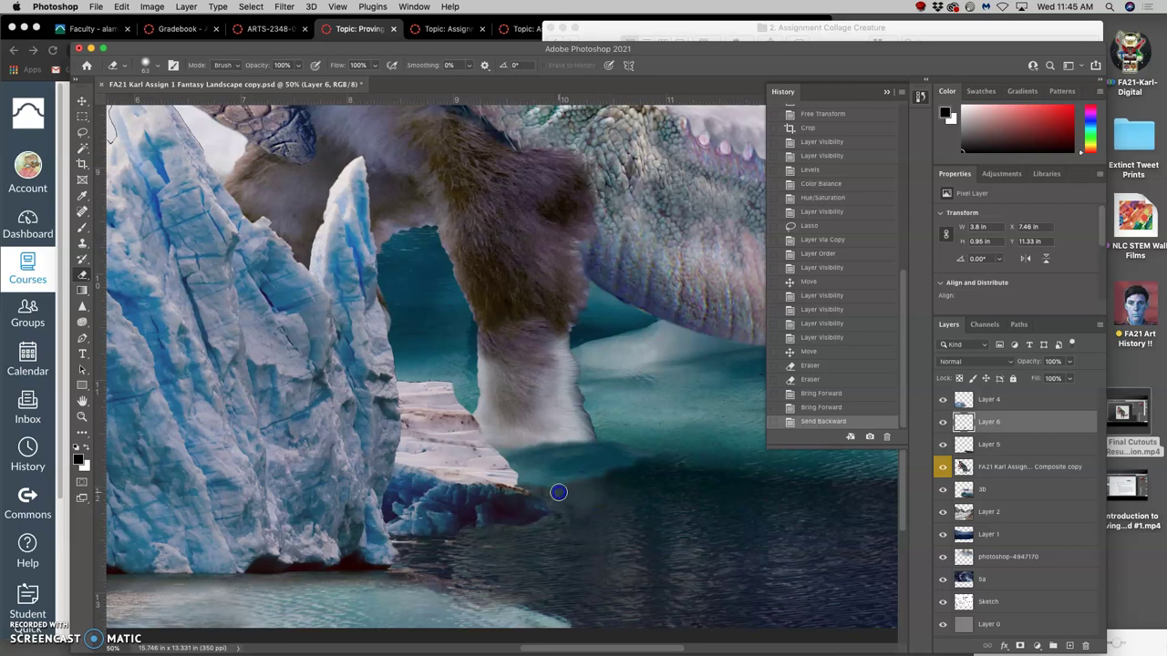
left_click_drag(572, 513, 565, 508)
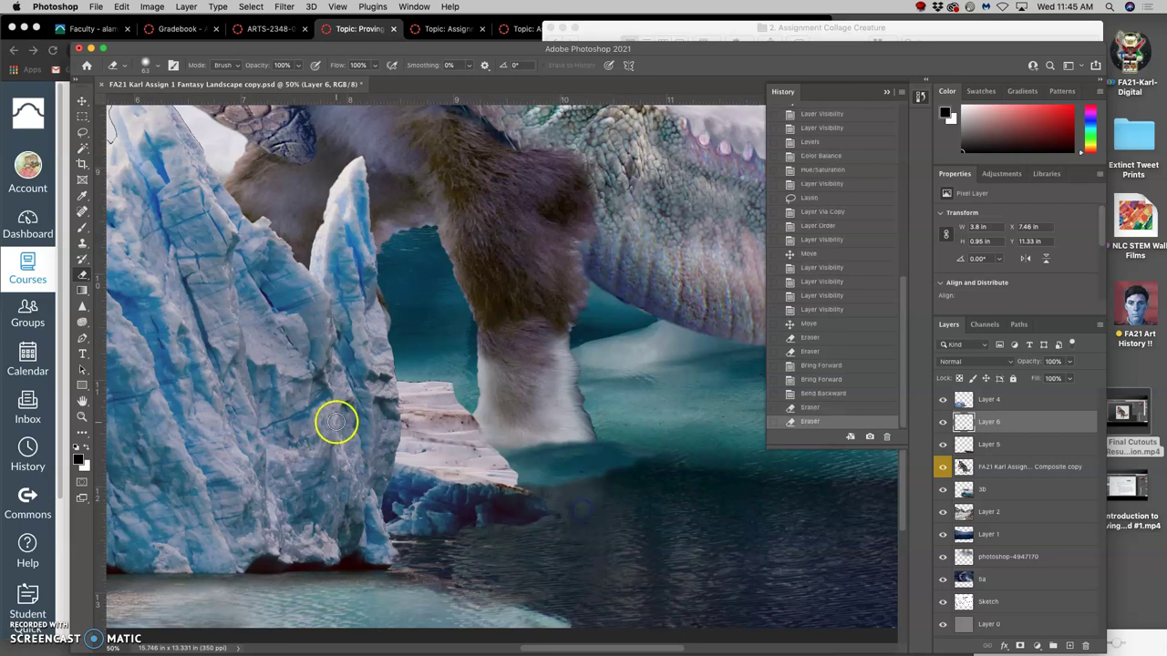
left_click(299, 67)
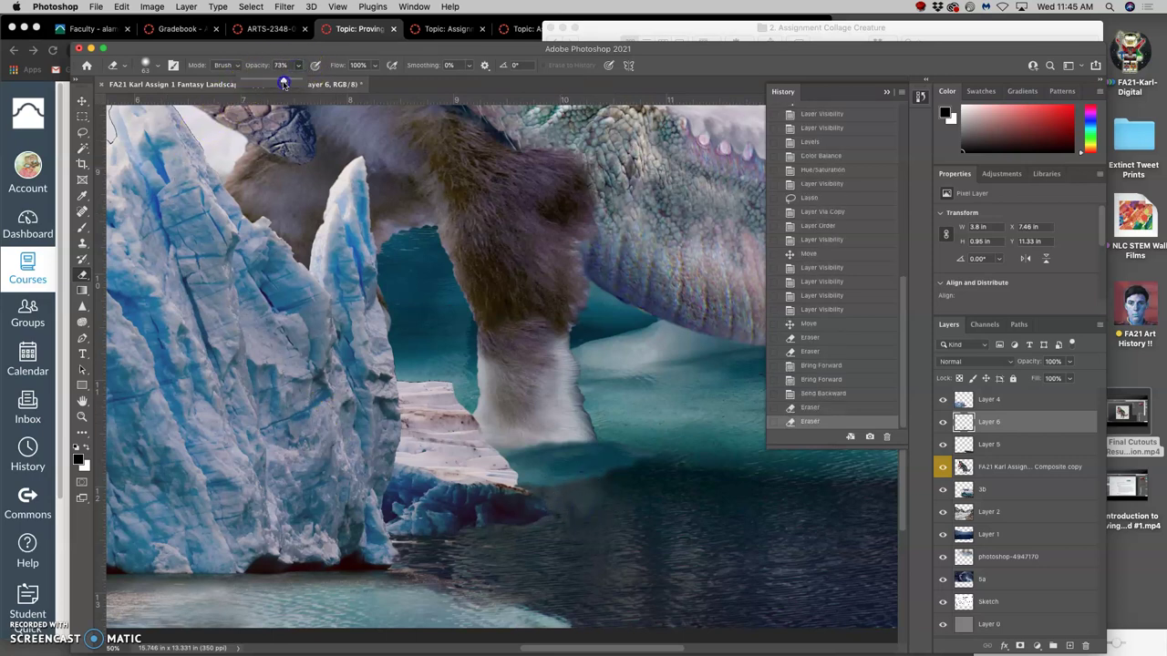
left_click(607, 472)
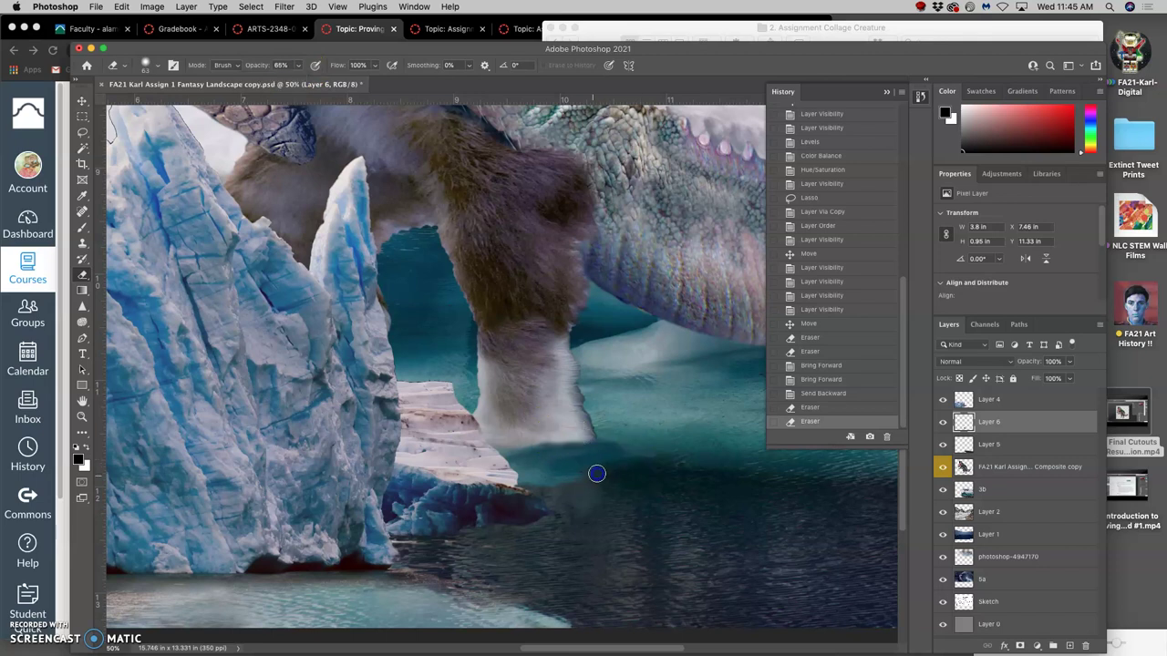